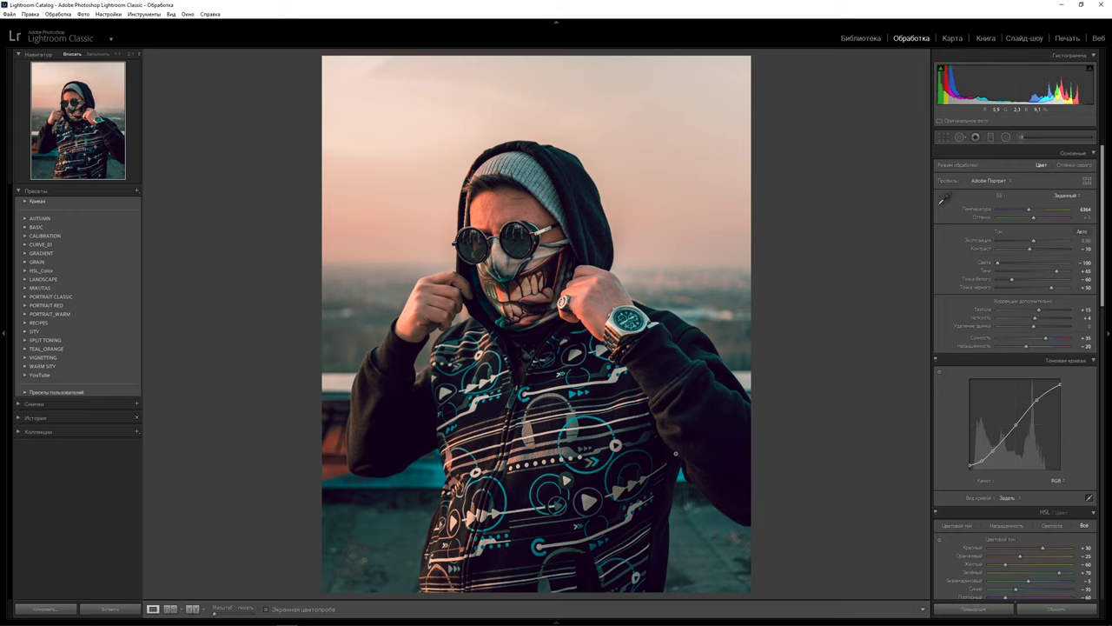
Step: Dismiss the crop overlay and switch the portrait's white balance to As Shot
click(945, 138)
key(Return)
click(1081, 198)
click(1021, 216)
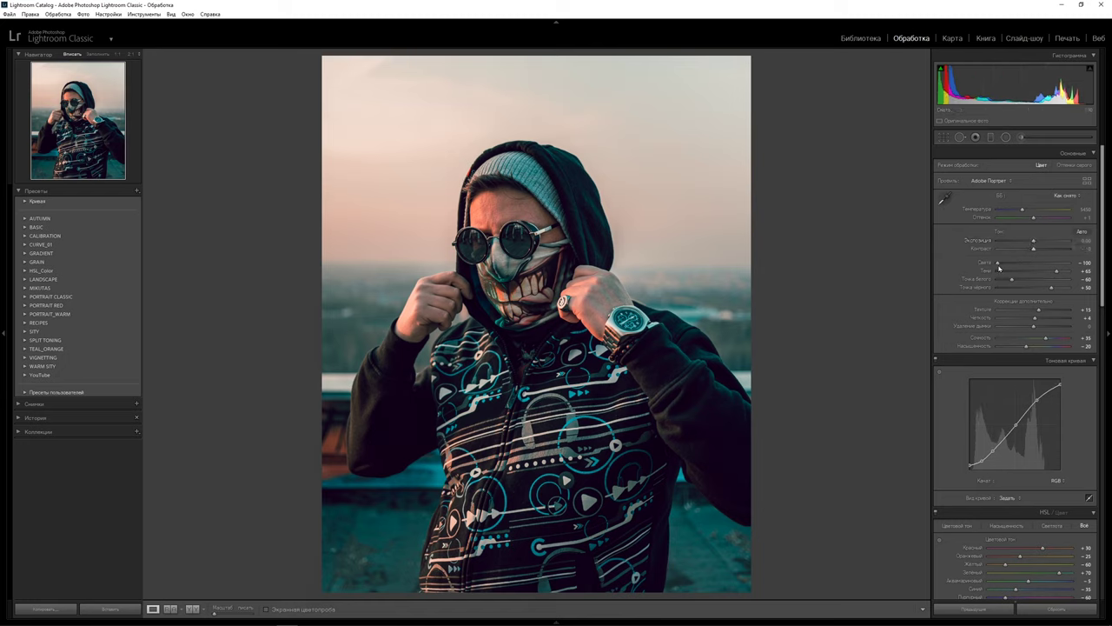
Step: Zero the Highlights, Shadows, Whites, Blacks, Texture, Clarity, Vibrance and Saturation sliders
double_click(997, 263)
double_click(1056, 271)
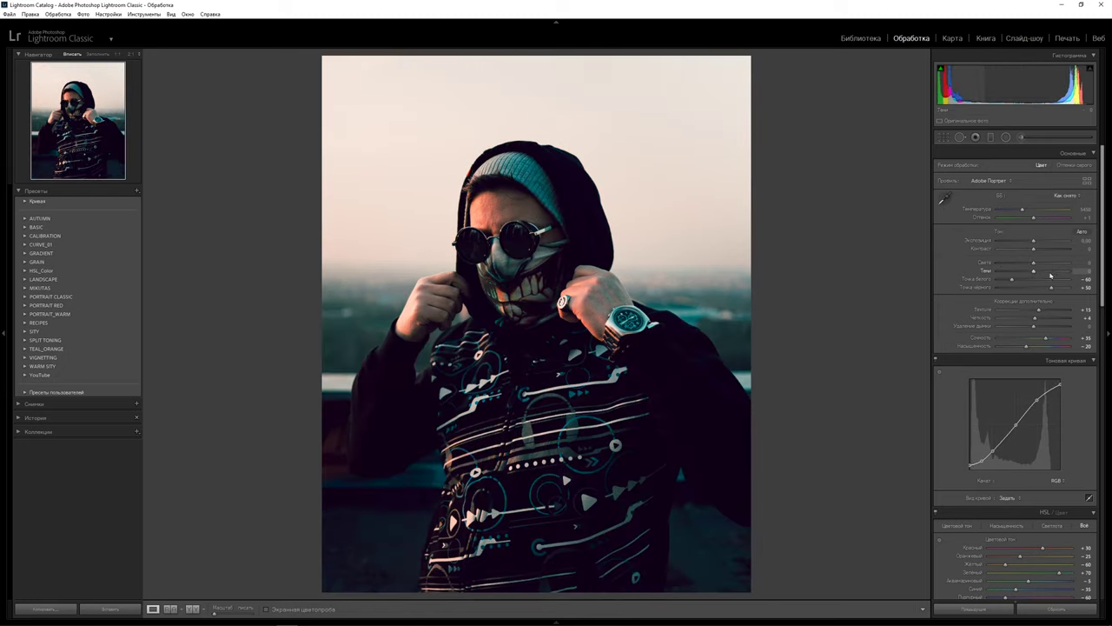
double_click(1012, 279)
double_click(1016, 287)
double_click(1021, 310)
double_click(1023, 318)
double_click(1025, 337)
double_click(1027, 346)
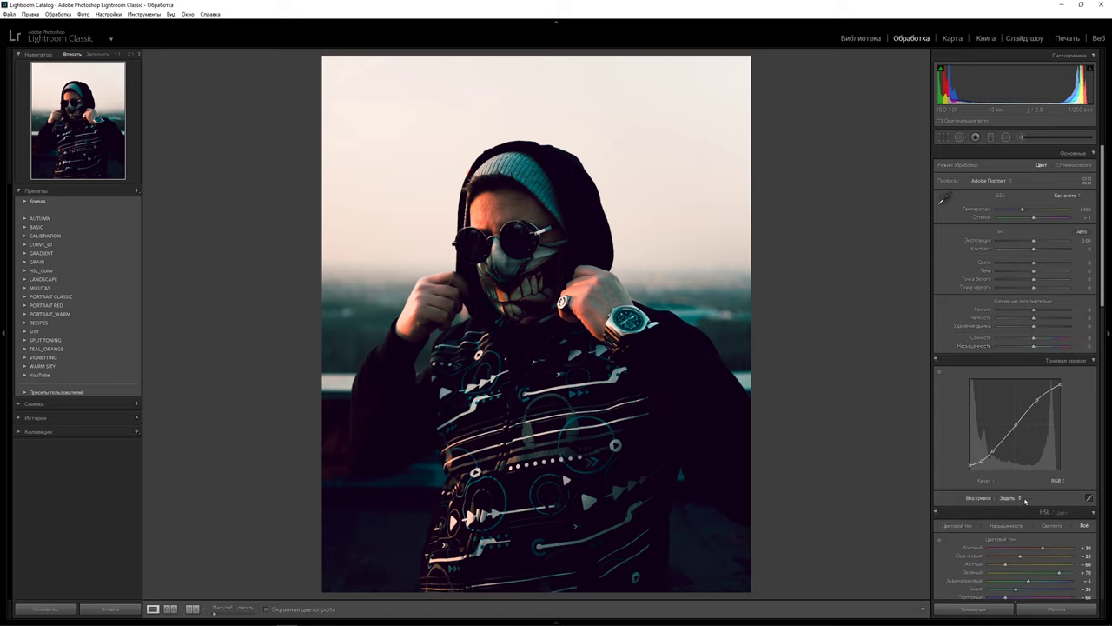
Step: Set the tone curve to Linear, check its channel options, and collapse the Tone Curve and Basic panels
click(1020, 498)
click(1029, 507)
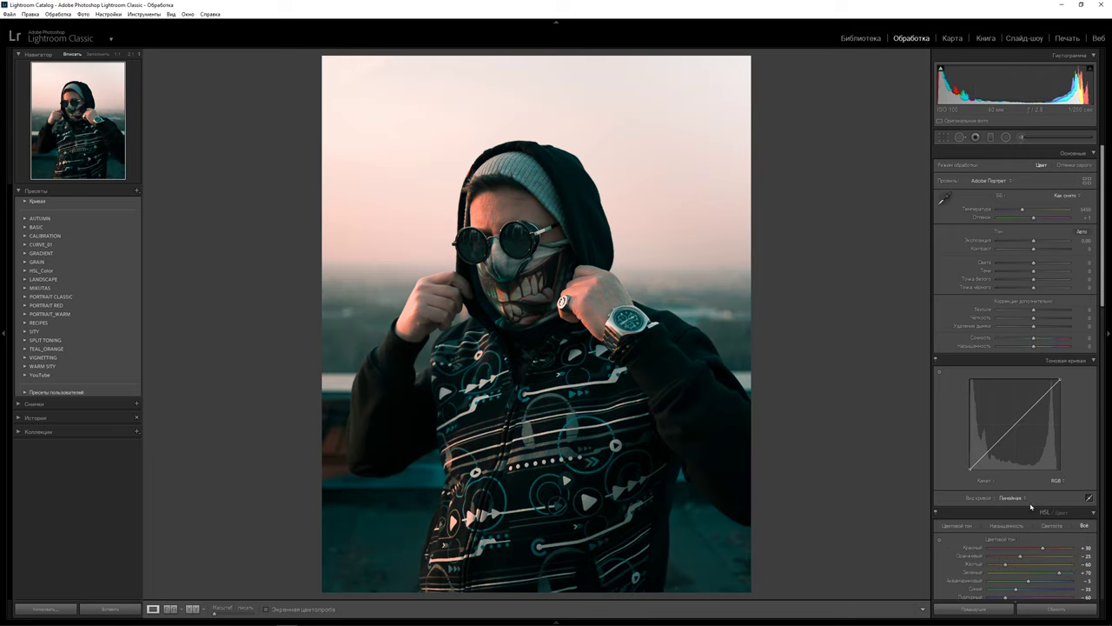
click(1061, 481)
click(1055, 501)
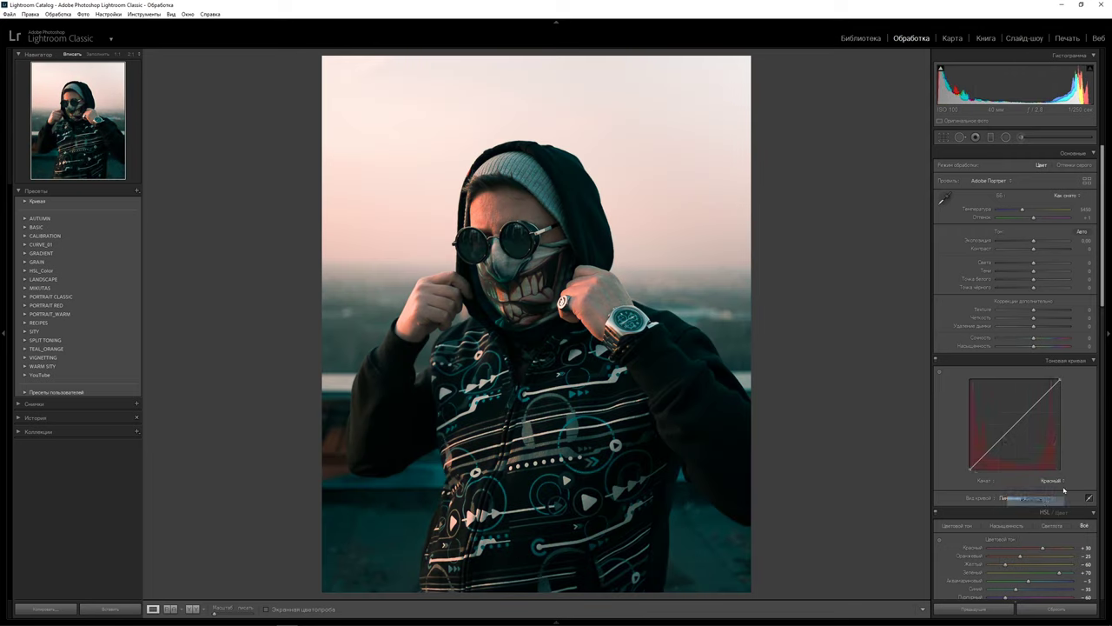
click(1055, 480)
click(1065, 360)
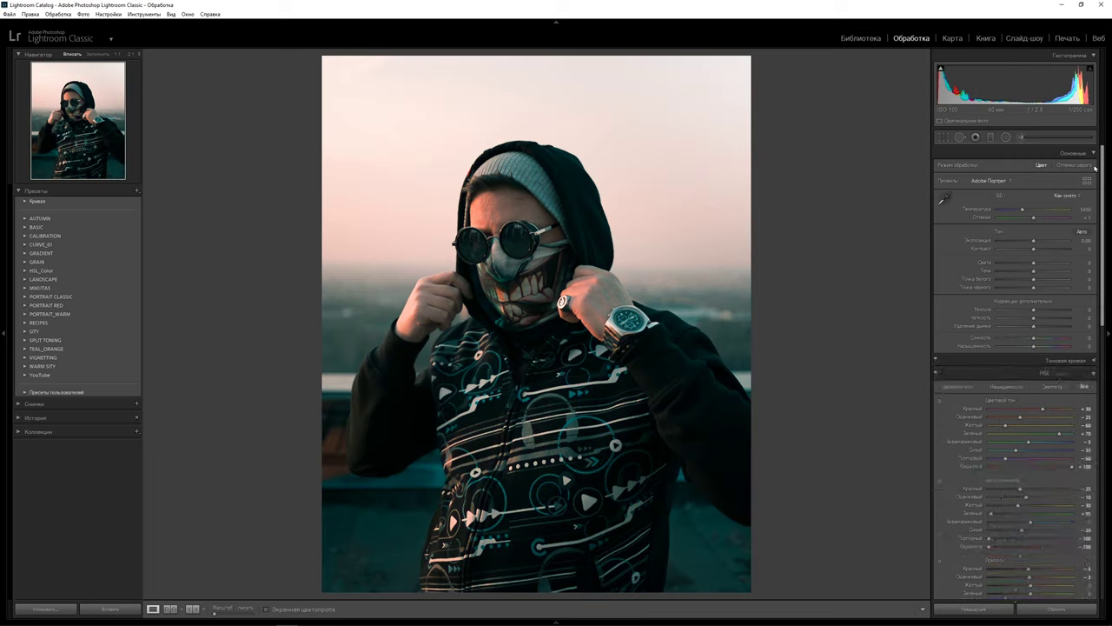
click(1073, 153)
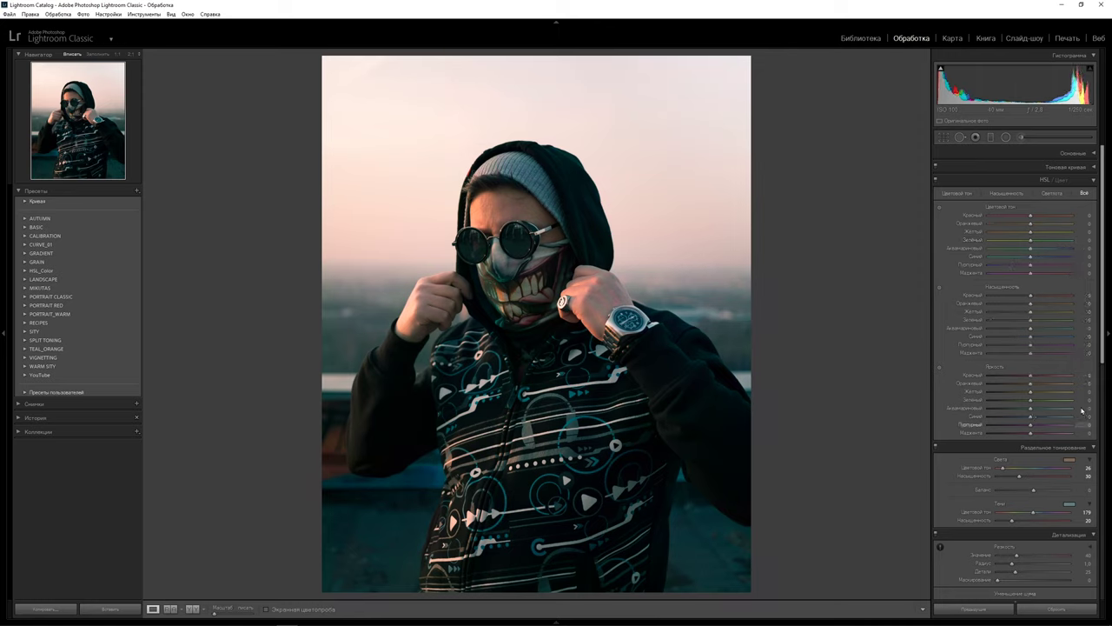
Step: Collapse HSL, reset split-toning highlight saturation to zero, and collapse Detail
click(1093, 181)
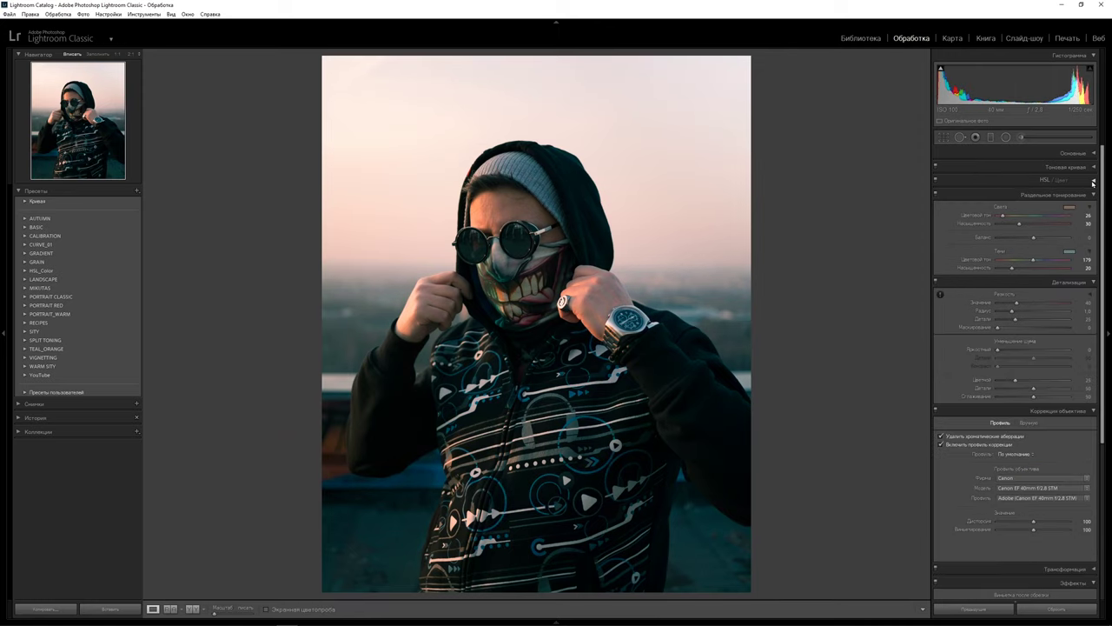
double_click(1020, 225)
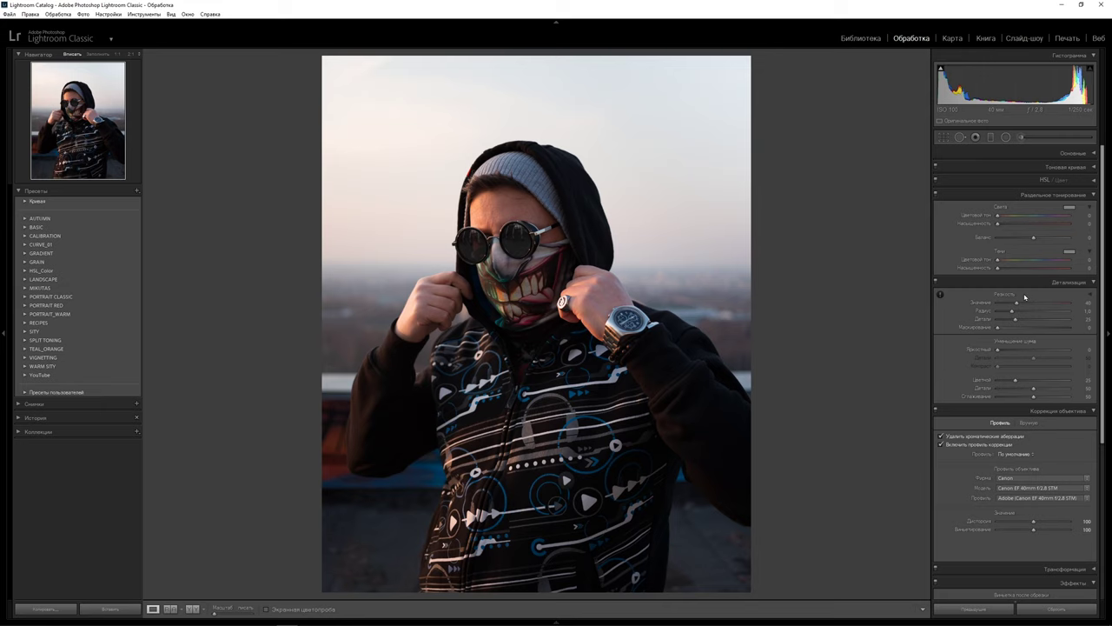
click(1024, 283)
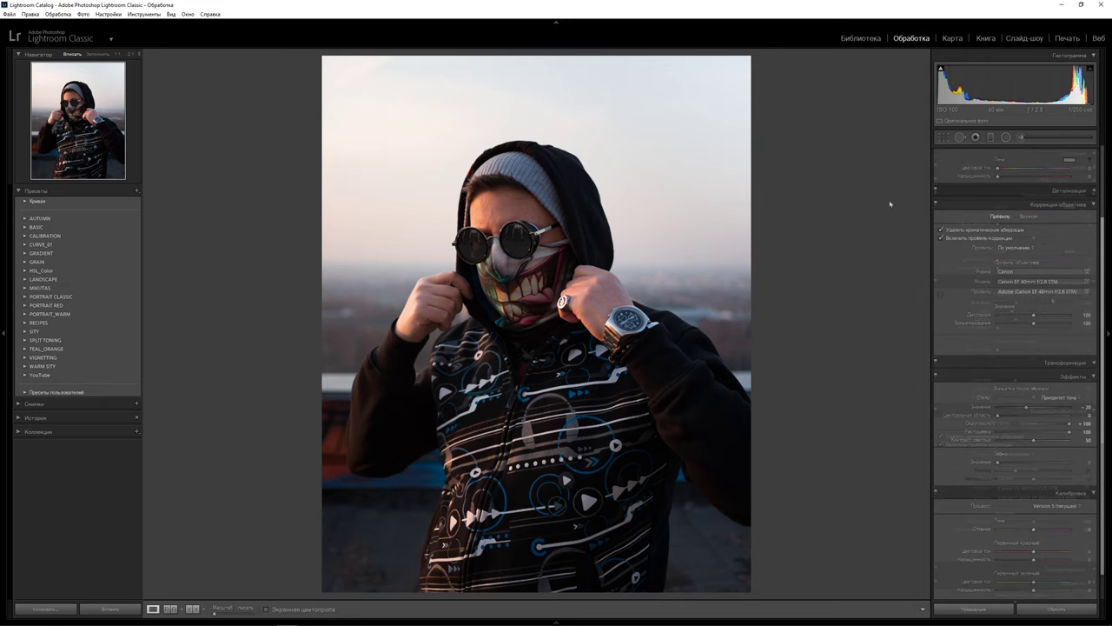
scroll(1068, 236, down, 2)
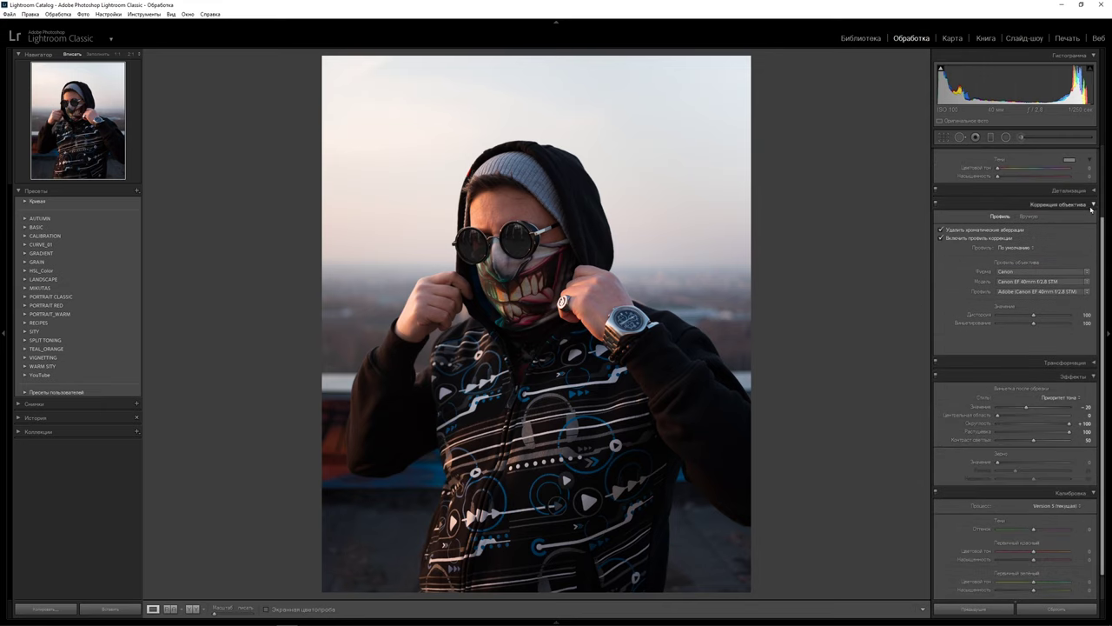
Step: Reset the vignette midpoint, feather and roundness to defaults, collapsing Lens Corrections, Effects and Calibration
click(1092, 206)
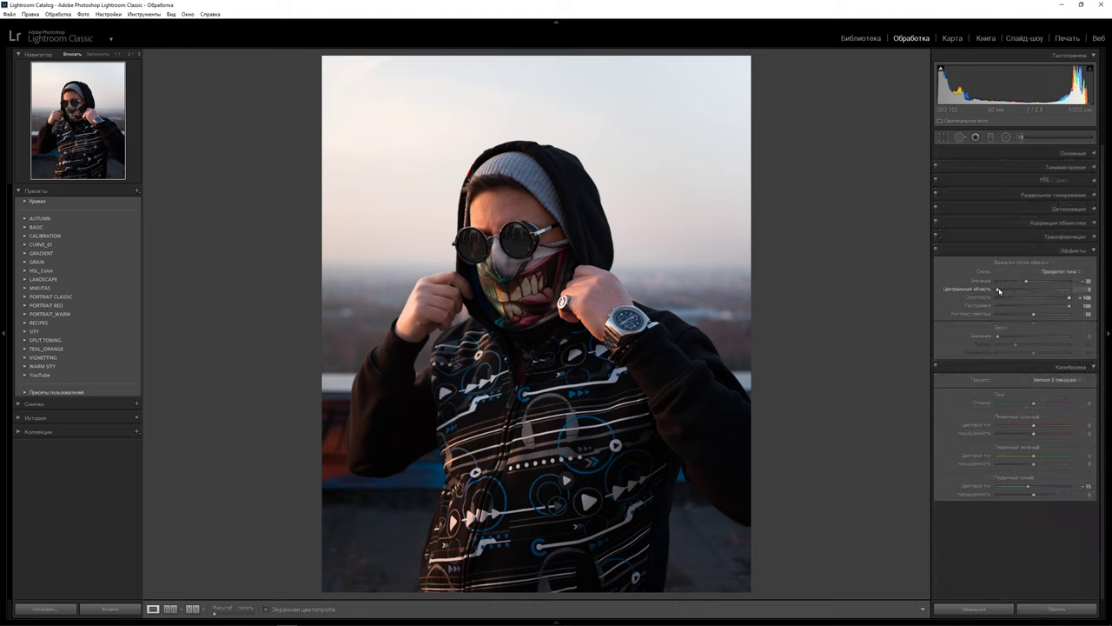
double_click(999, 290)
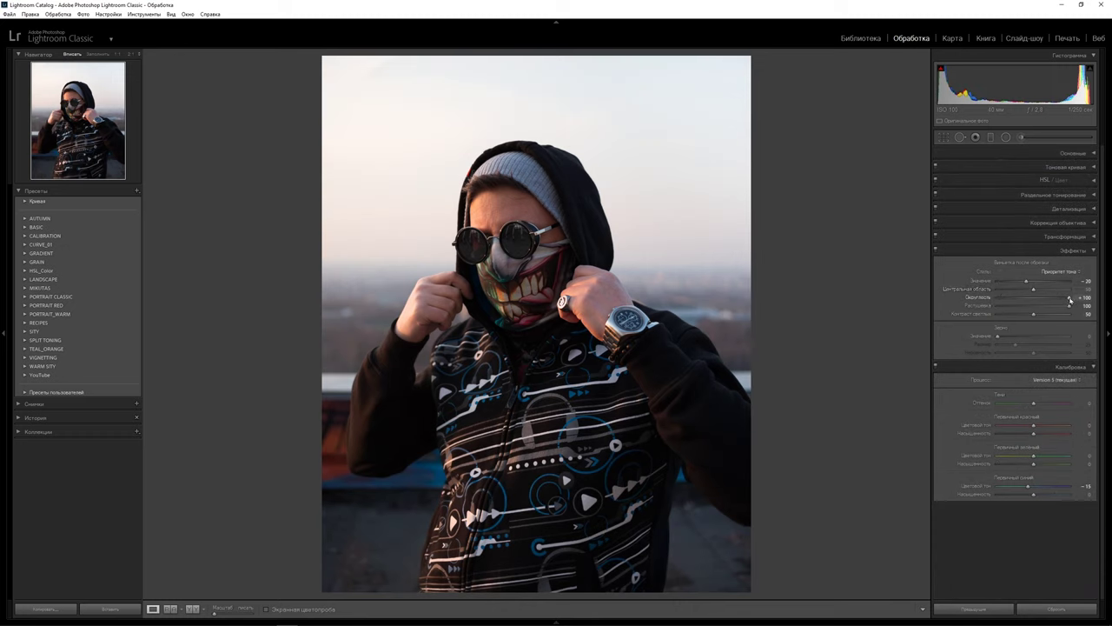
drag(1071, 308, 1037, 303)
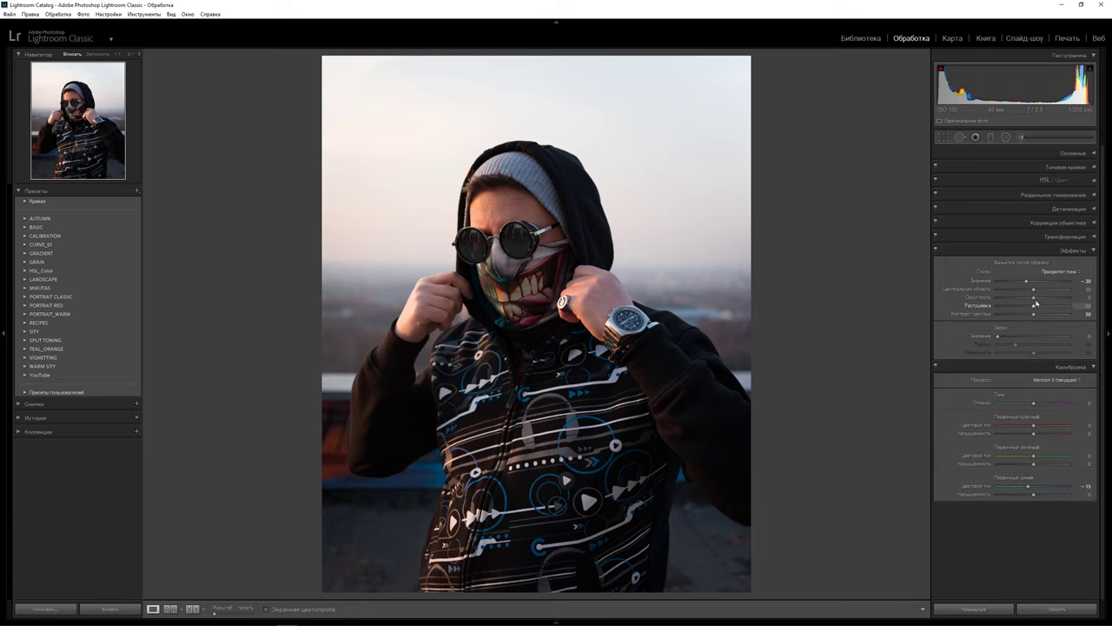
double_click(1027, 282)
key(ctrl+8)
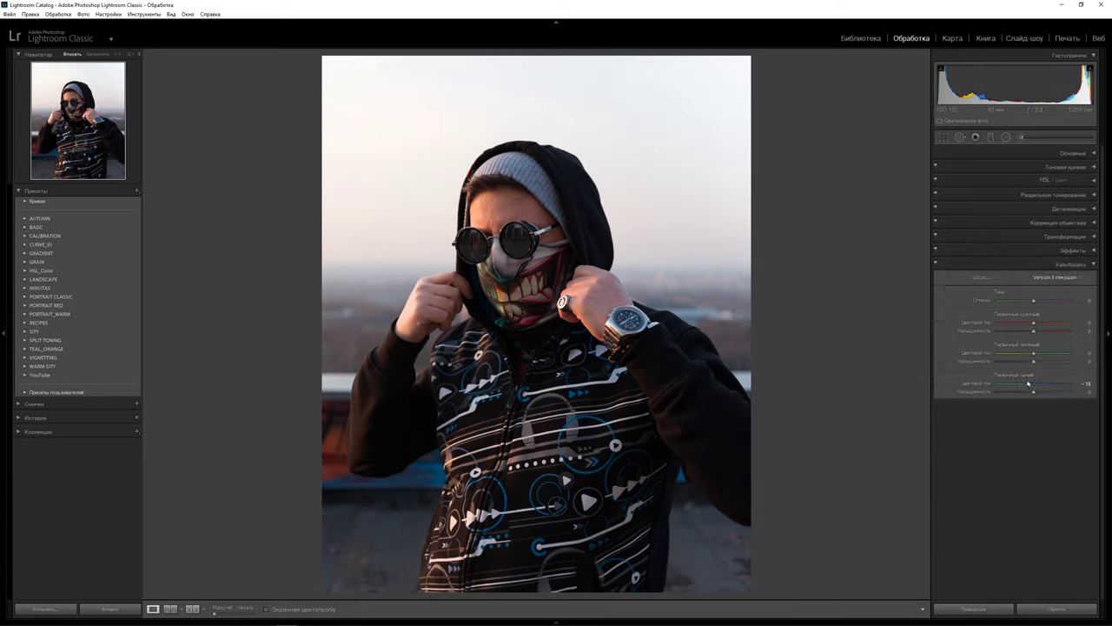
key(ctrl+9)
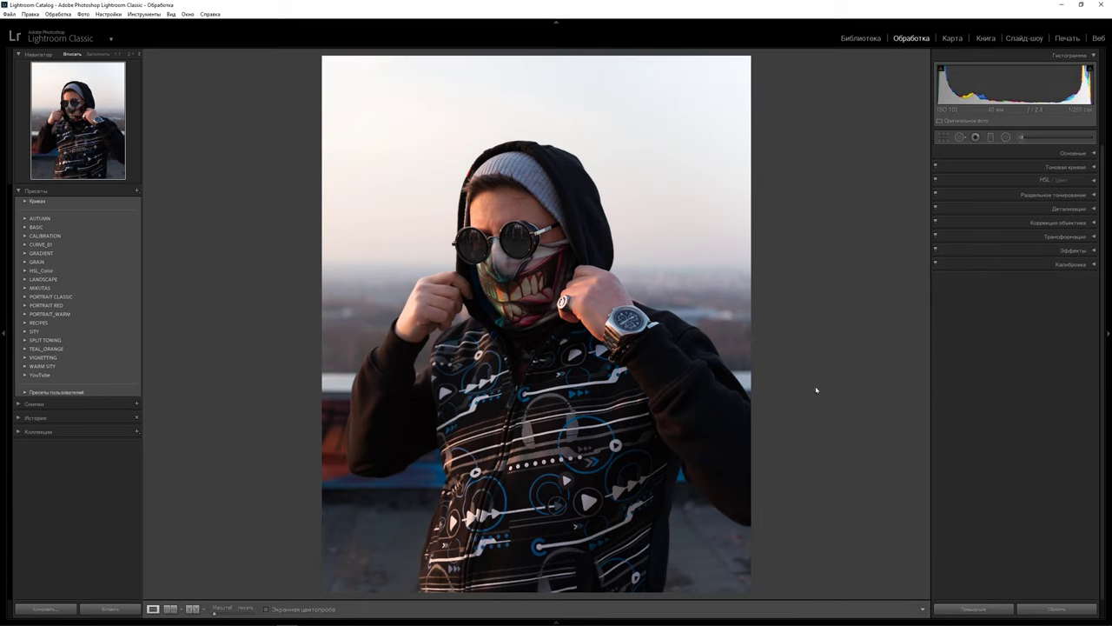
Step: Begin a new develop preset 'Как снято' from the Presets panel menu and reach its settings checkboxes
click(138, 192)
click(166, 201)
text(Как снято)
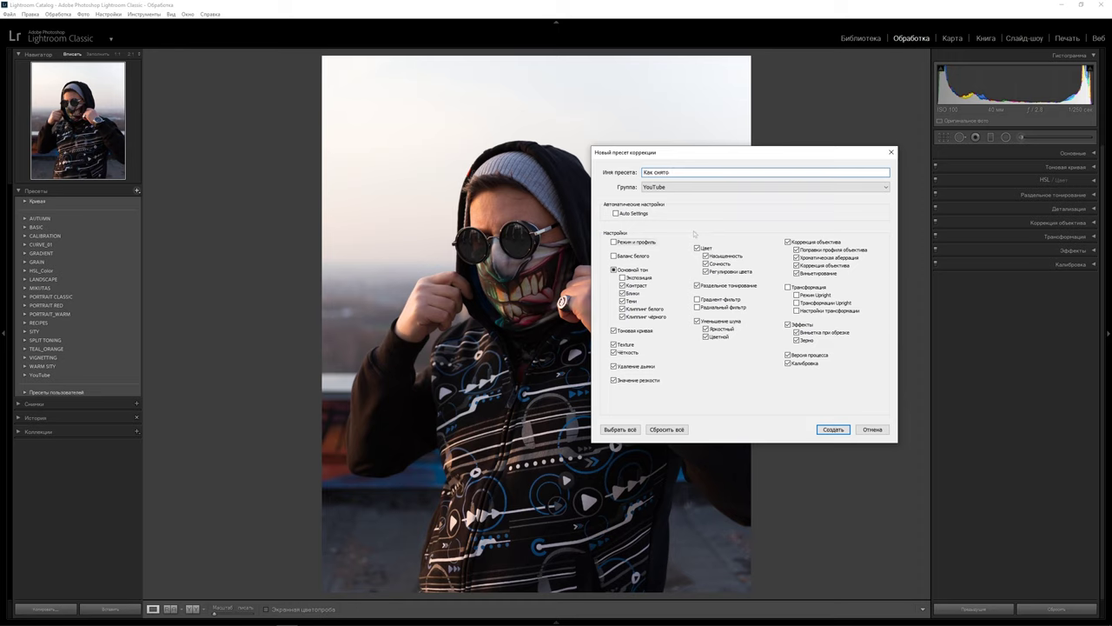
key(Tab)
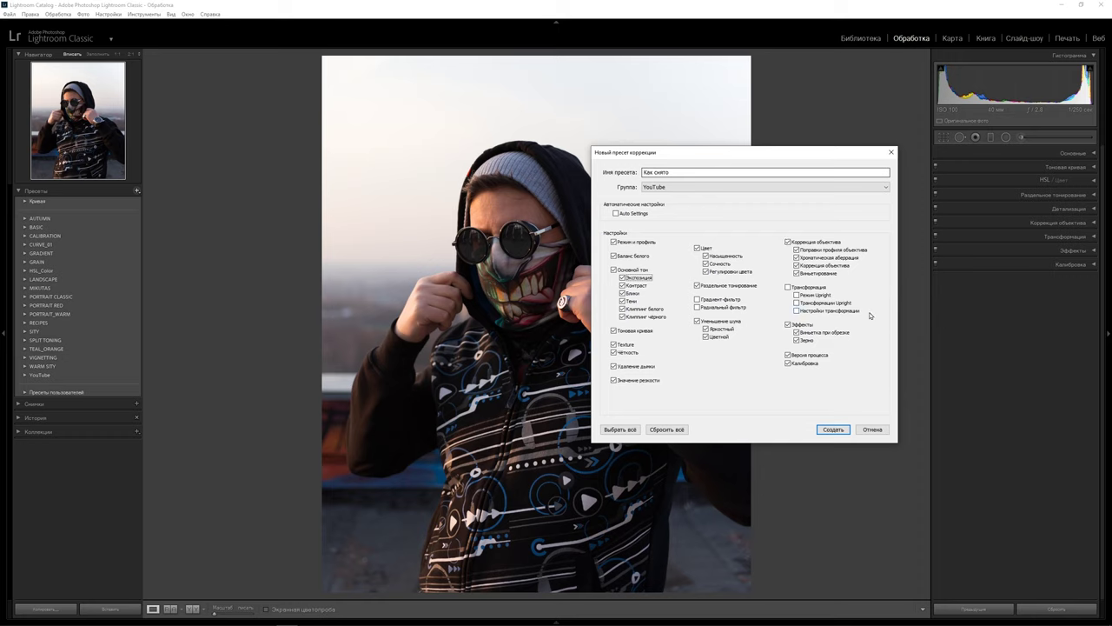
Step: Create the preset, then apply Apocalypse and warm Temperature to about 6320
click(832, 429)
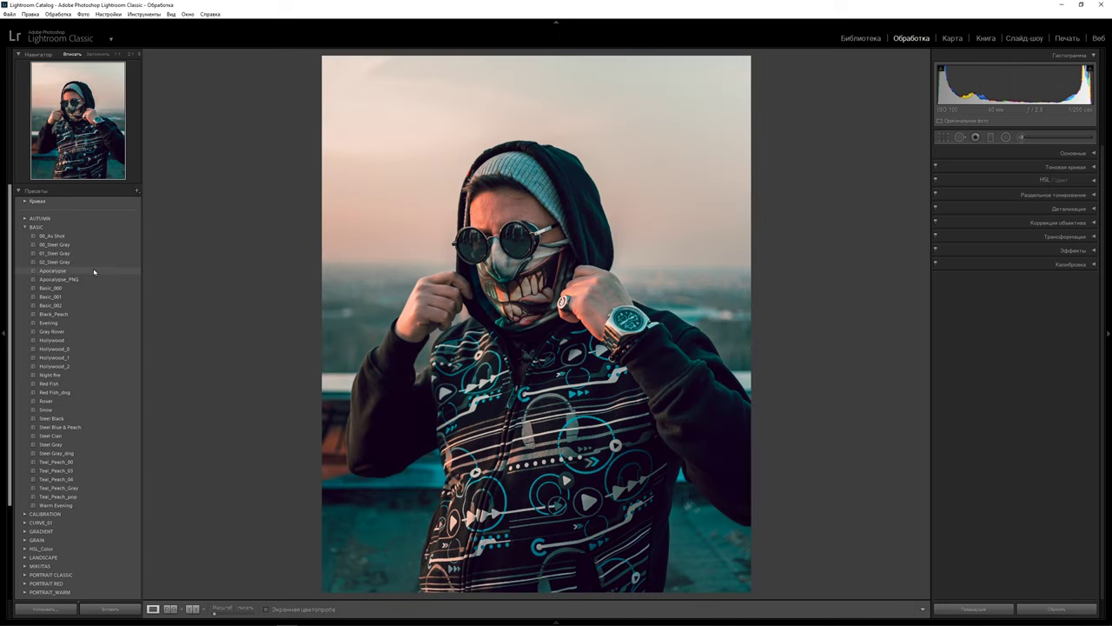
click(94, 271)
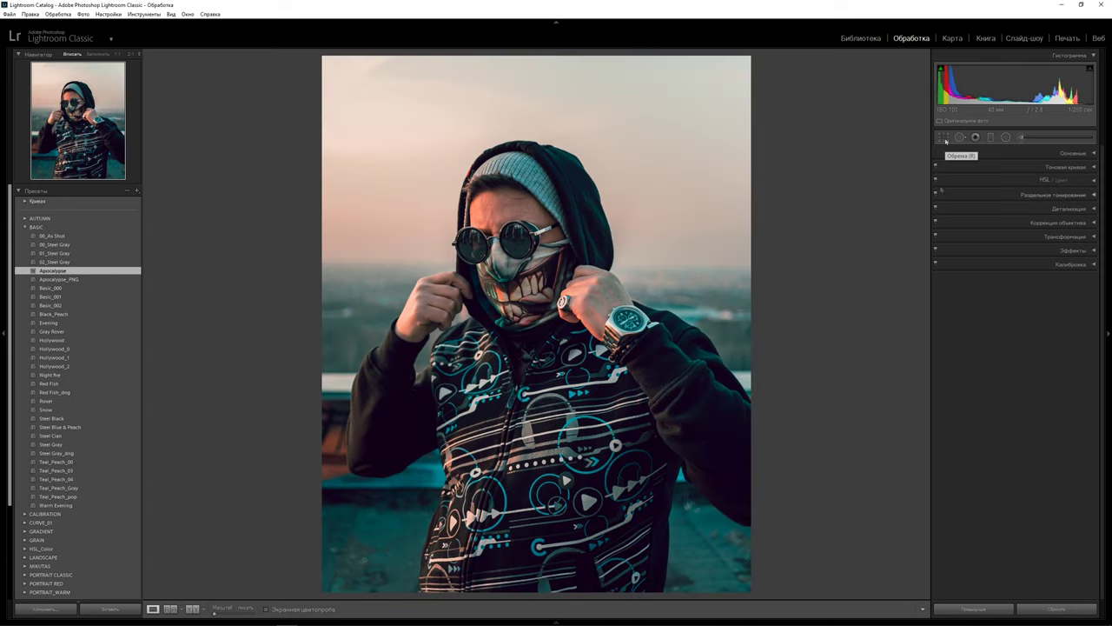
click(1088, 153)
drag(1023, 210, 1029, 210)
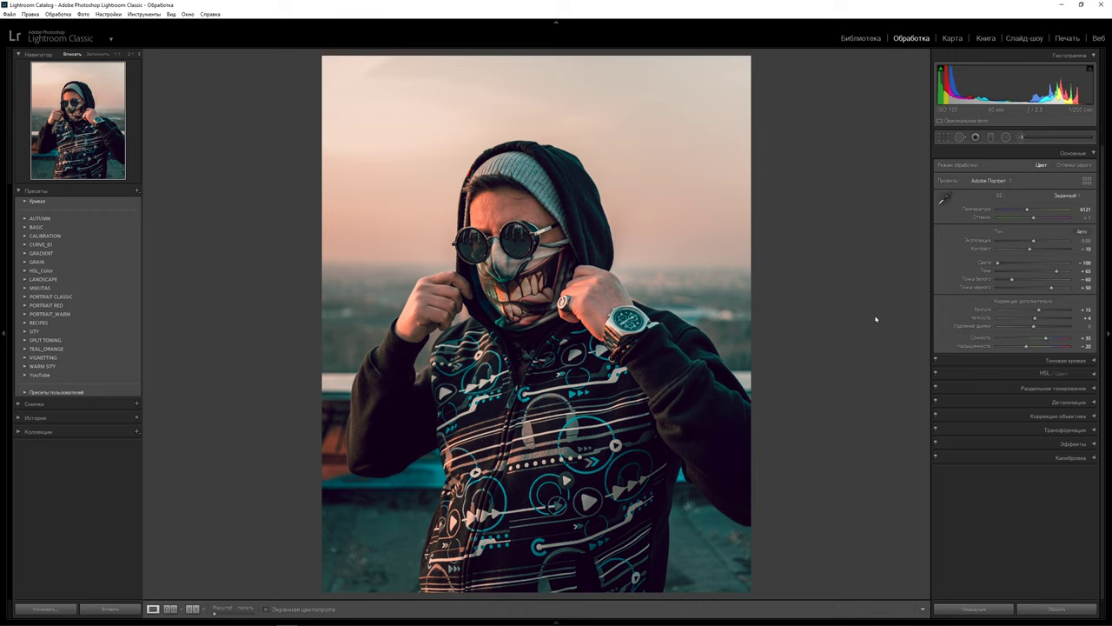
Step: Open the Export dialog and make a new Desktop folder, starting to type its name
key(ctrl+shift+e)
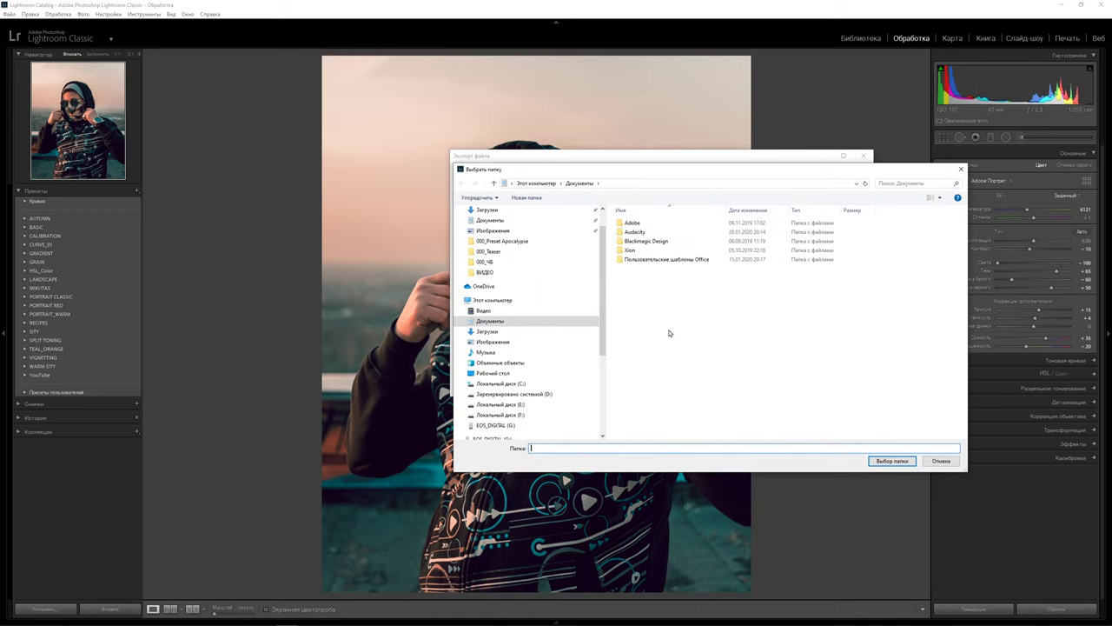
click(485, 373)
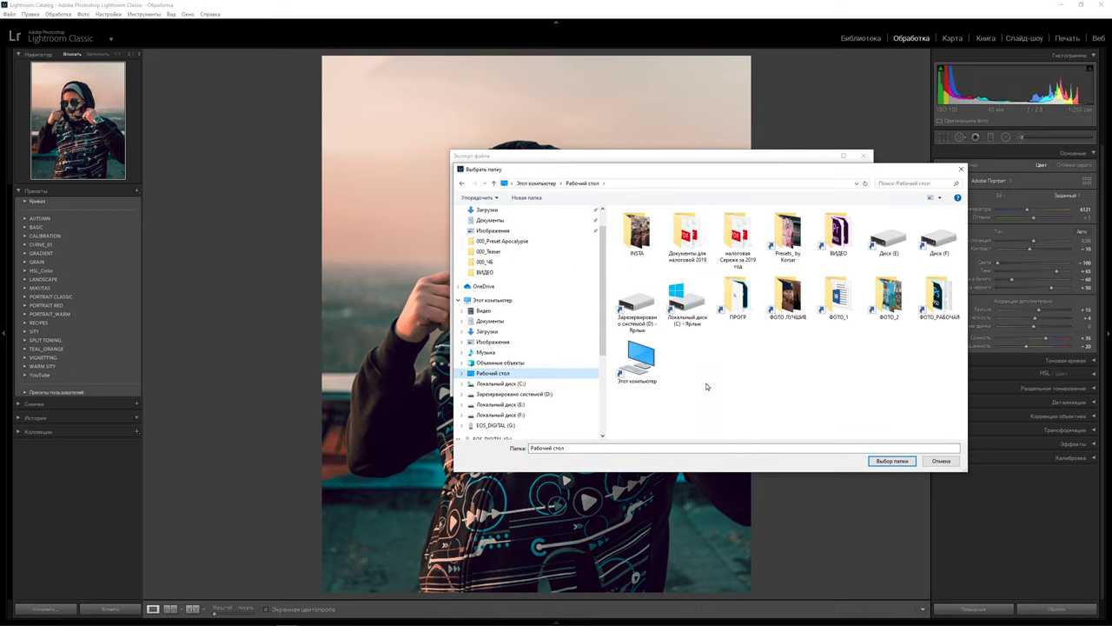
click(737, 375)
key(ctrl+shift+n)
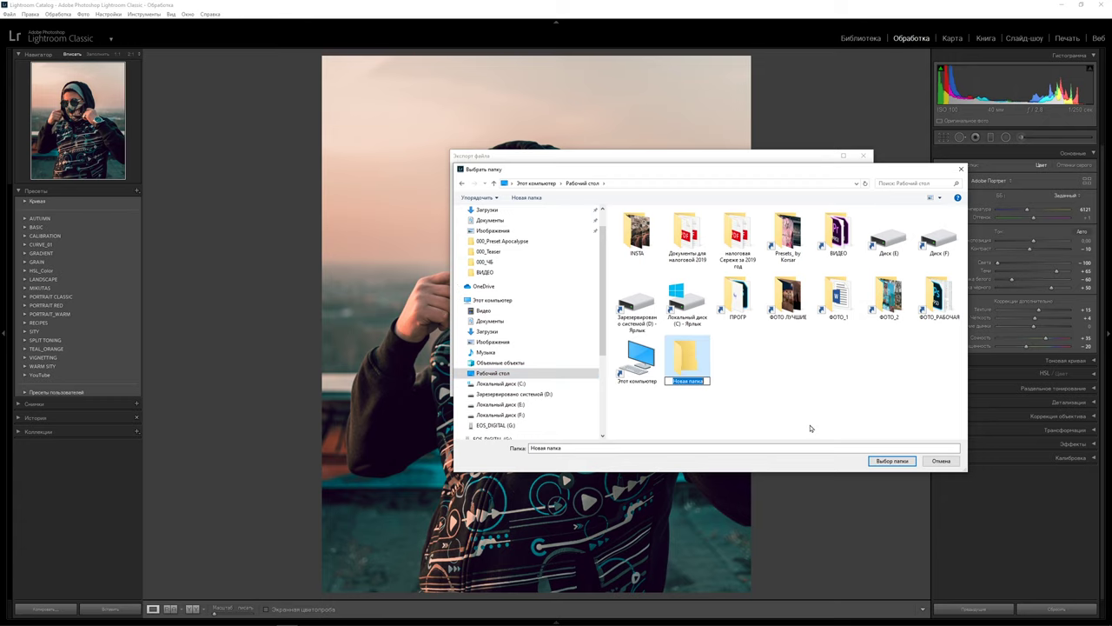
text(Nуфлуш)
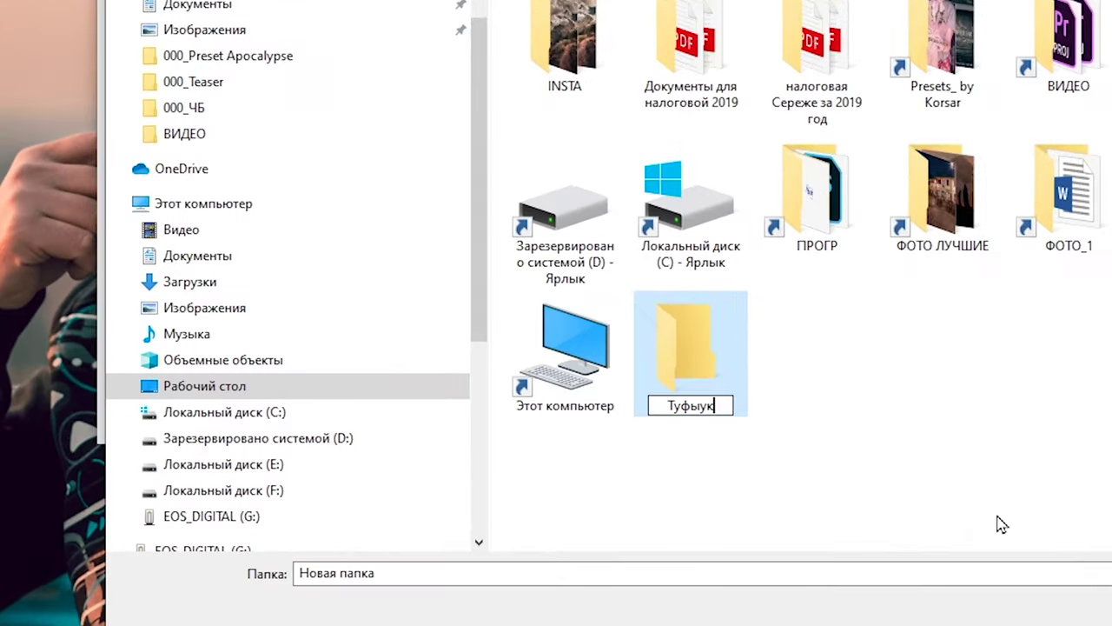
key(BackSpace)
key(BackSpace)
key(BackSpace)
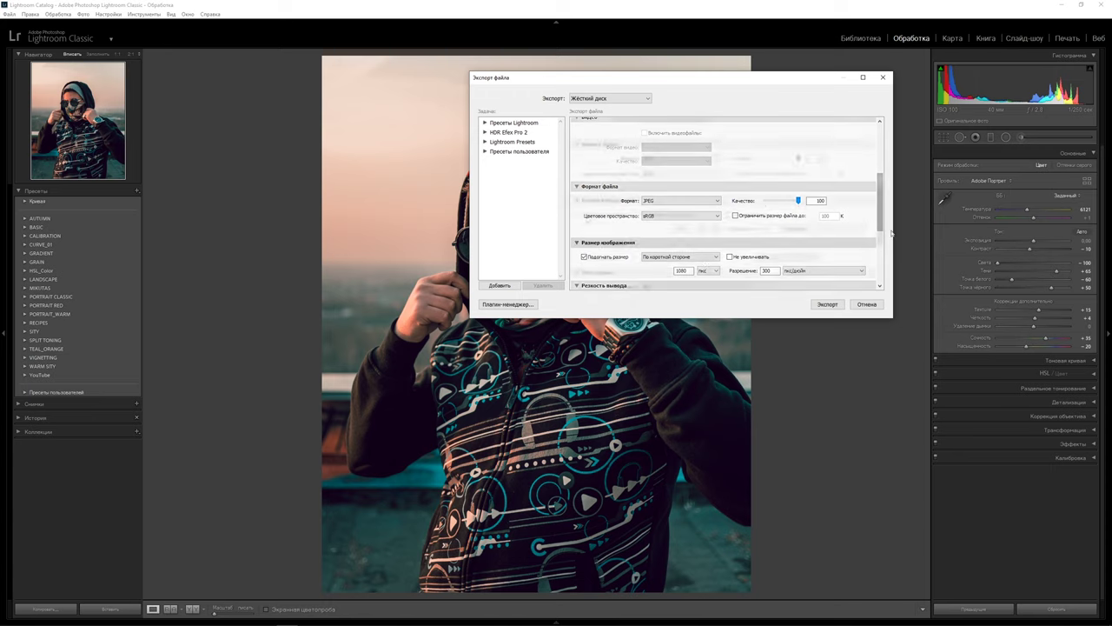
Step: Resize the export to short edge 1080 px, export the photo, and expand the YouTube preset folder
click(585, 215)
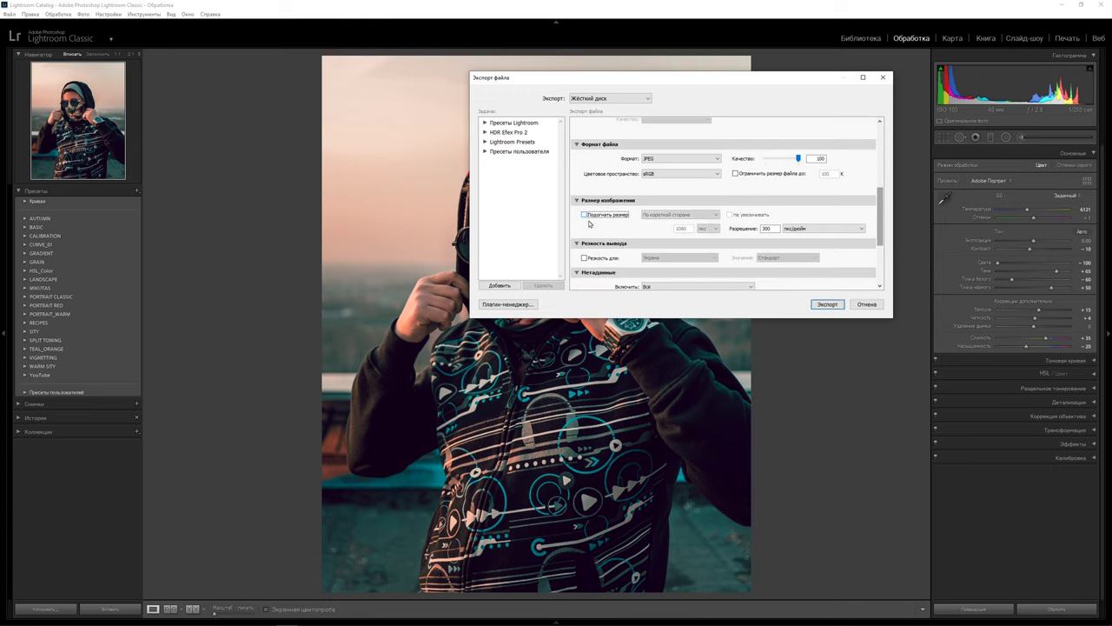
click(585, 215)
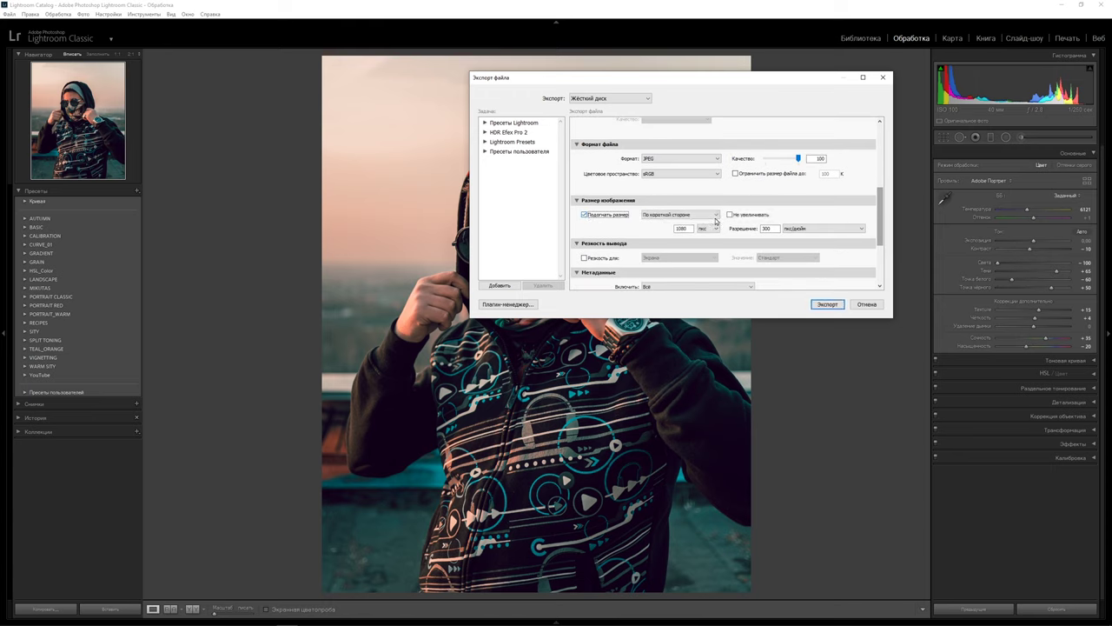
click(718, 215)
click(689, 253)
drag(881, 217, 879, 254)
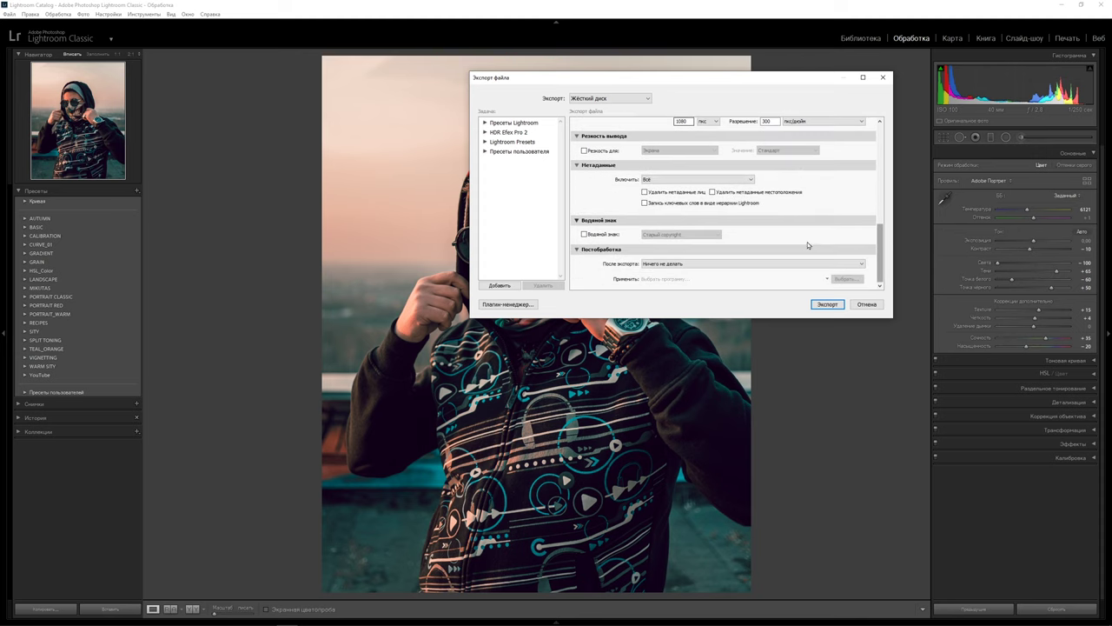
click(828, 304)
click(39, 375)
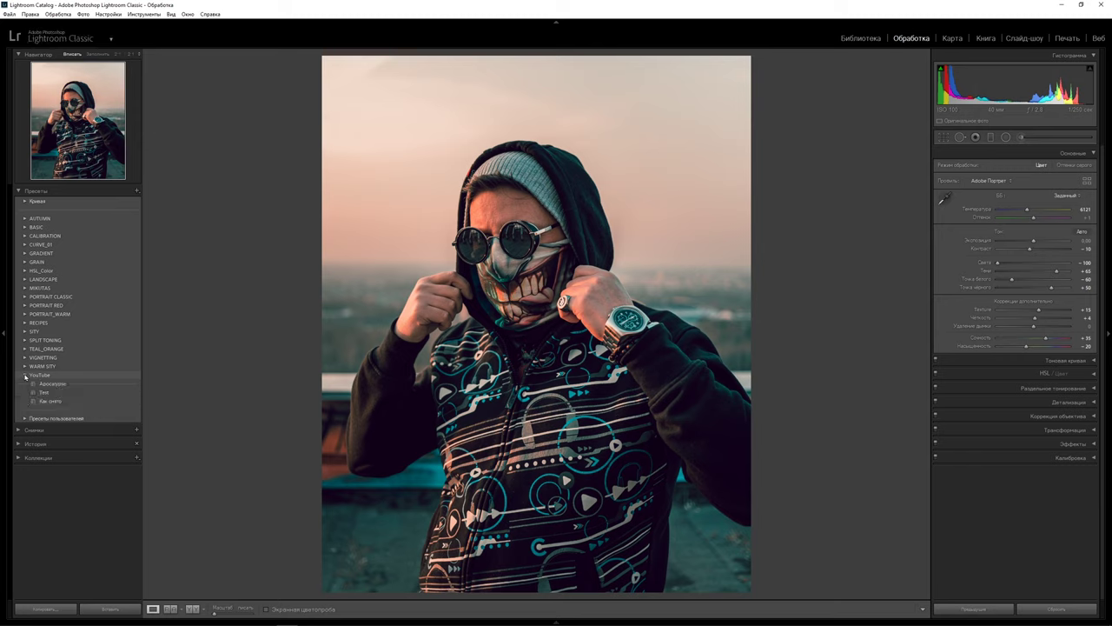
Step: Apply the Как снято preset, raise Exposure to +1.30, lower Saturation, and reopen Export
click(68, 403)
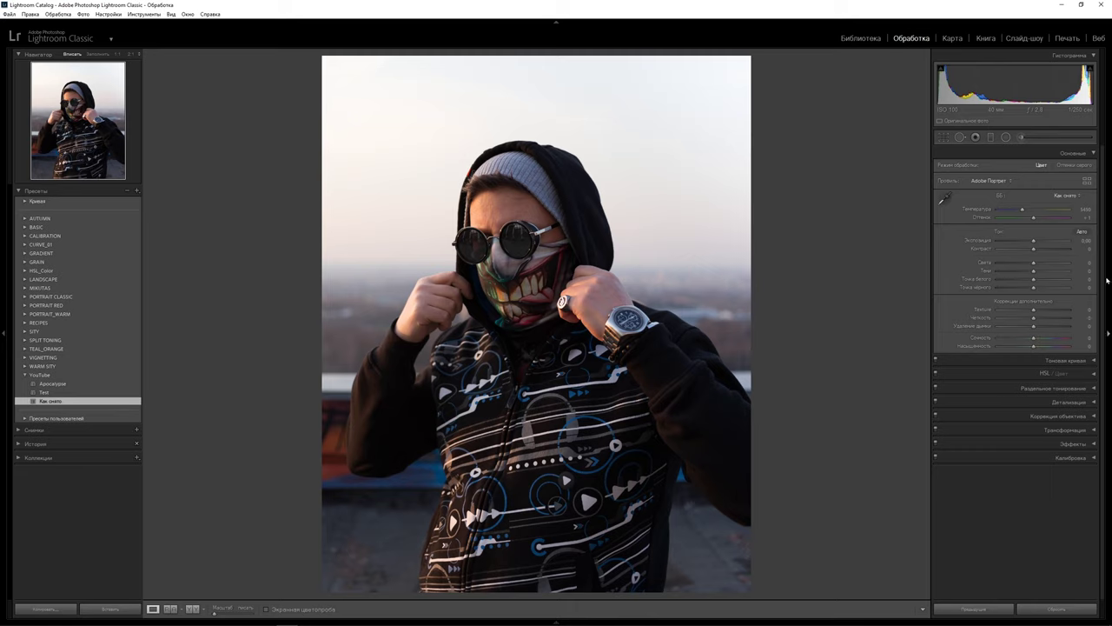
drag(1036, 245, 1046, 211)
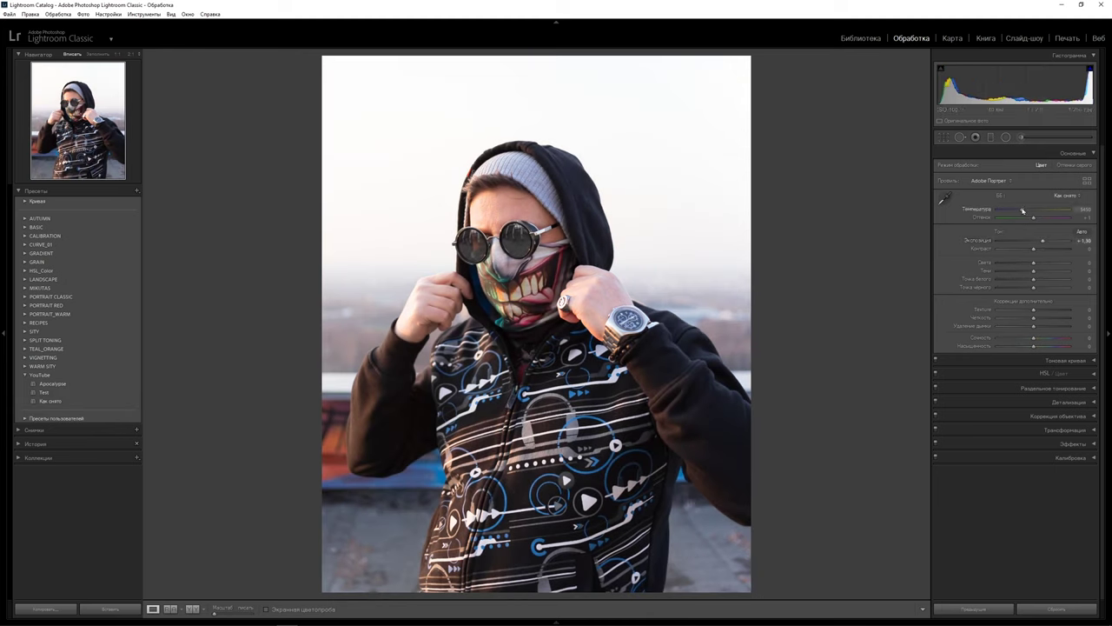
drag(1035, 345, 1028, 346)
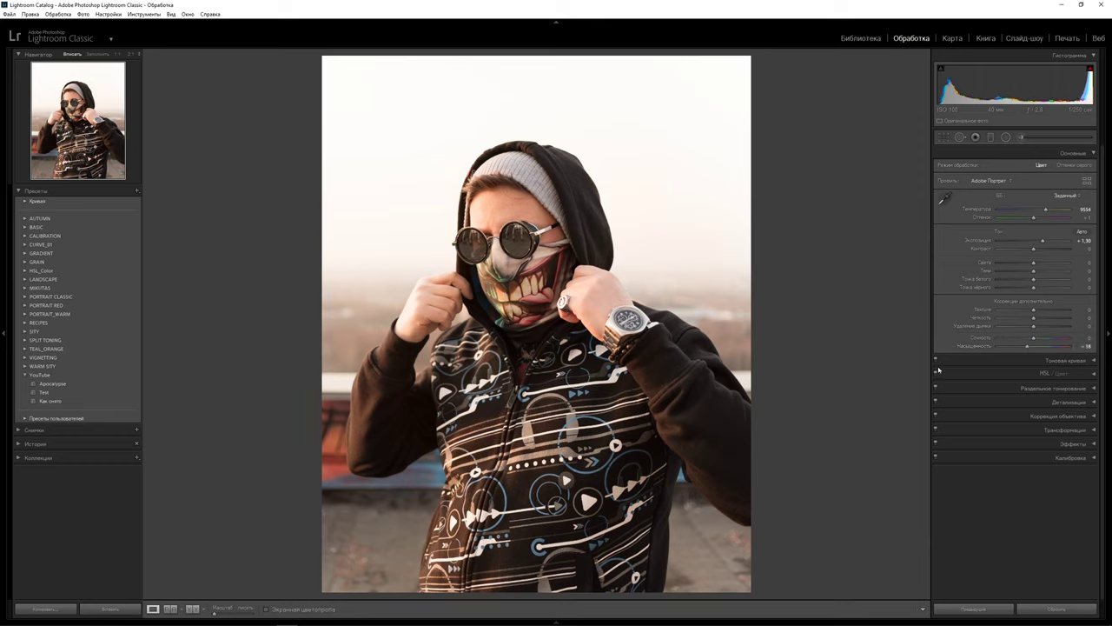
key(ctrl+shift+e)
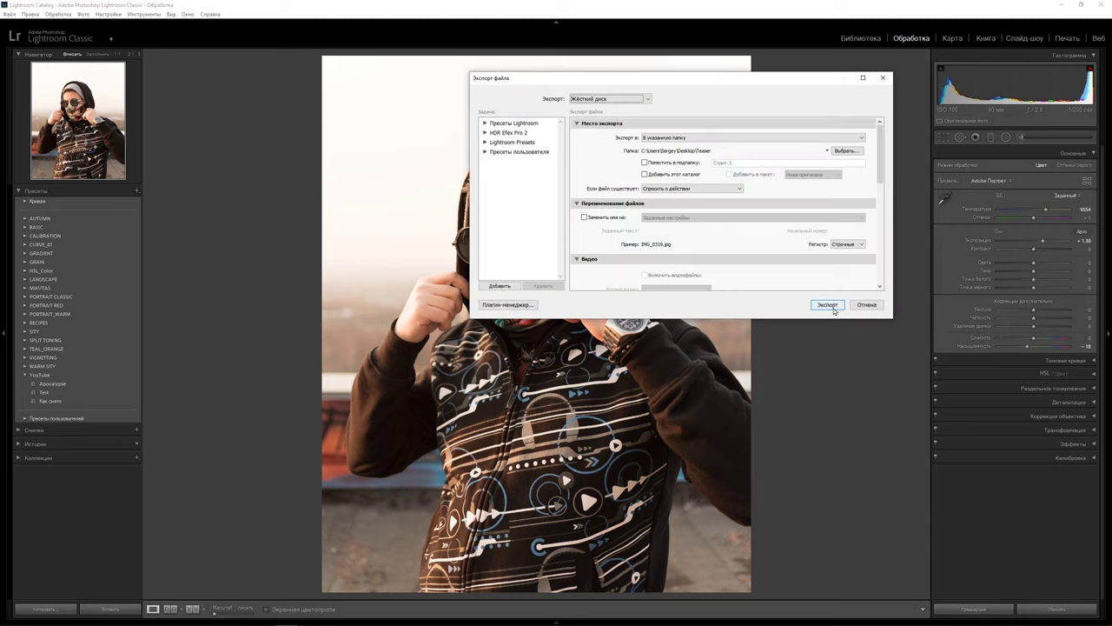
Step: Export the photo under a unique file name instead of overwriting, then close Lightroom
click(828, 304)
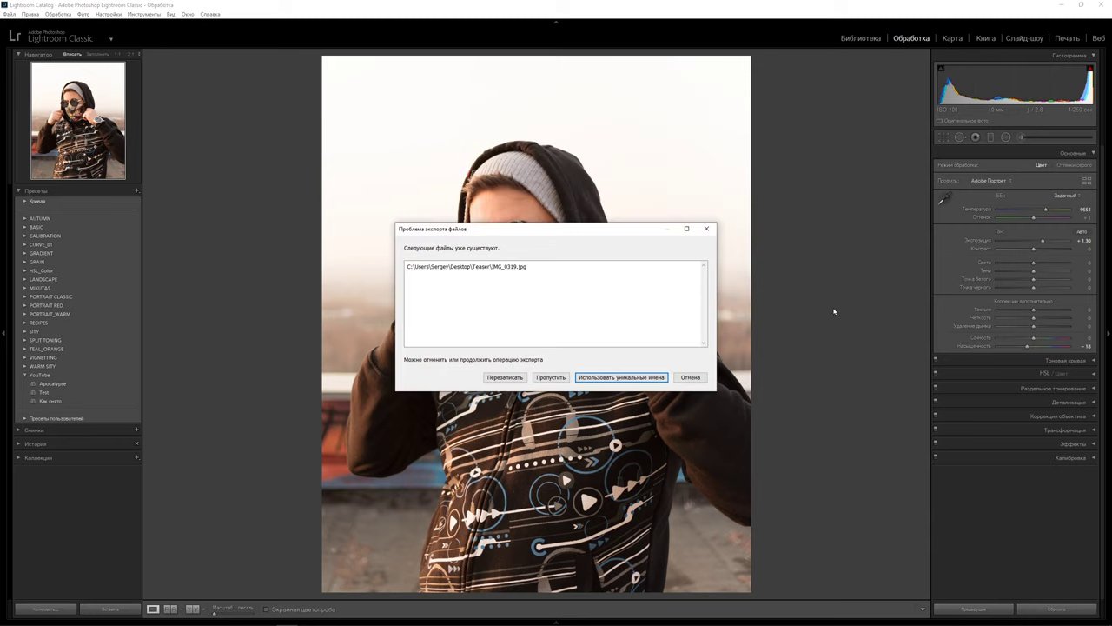
click(605, 378)
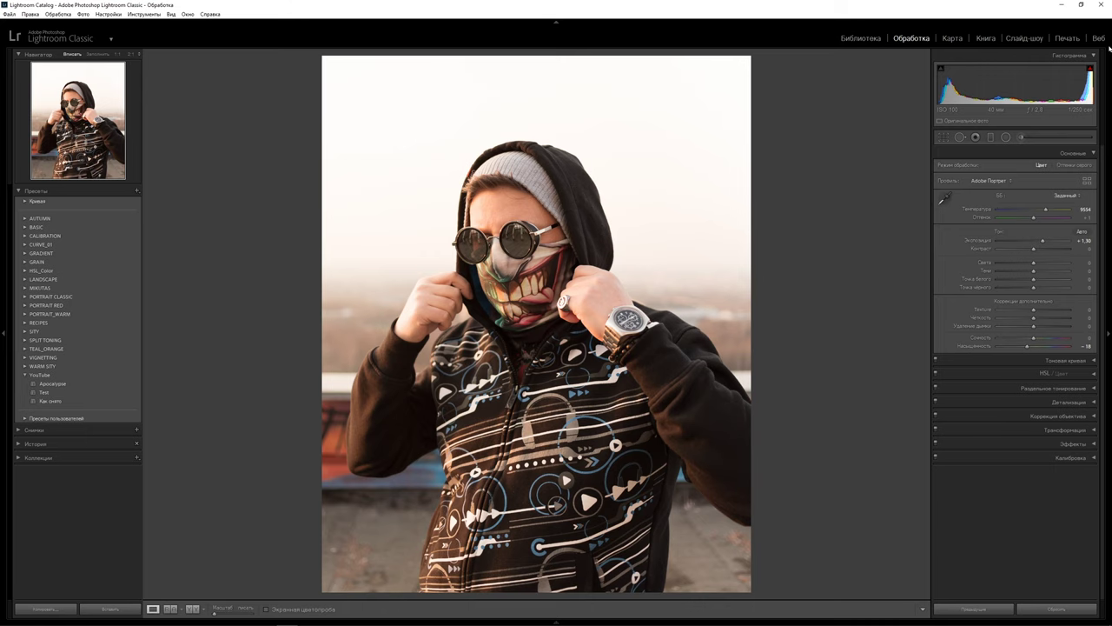
click(1102, 5)
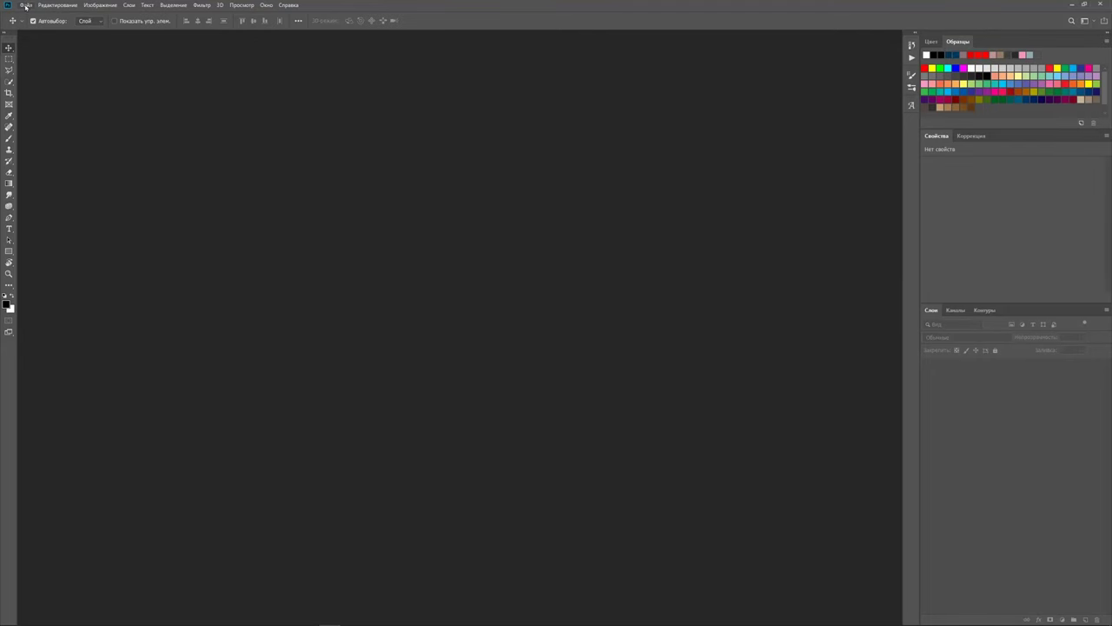
Step: Create a new 1080 × 1920 px document with a black background, starting from a recent preset
click(26, 5)
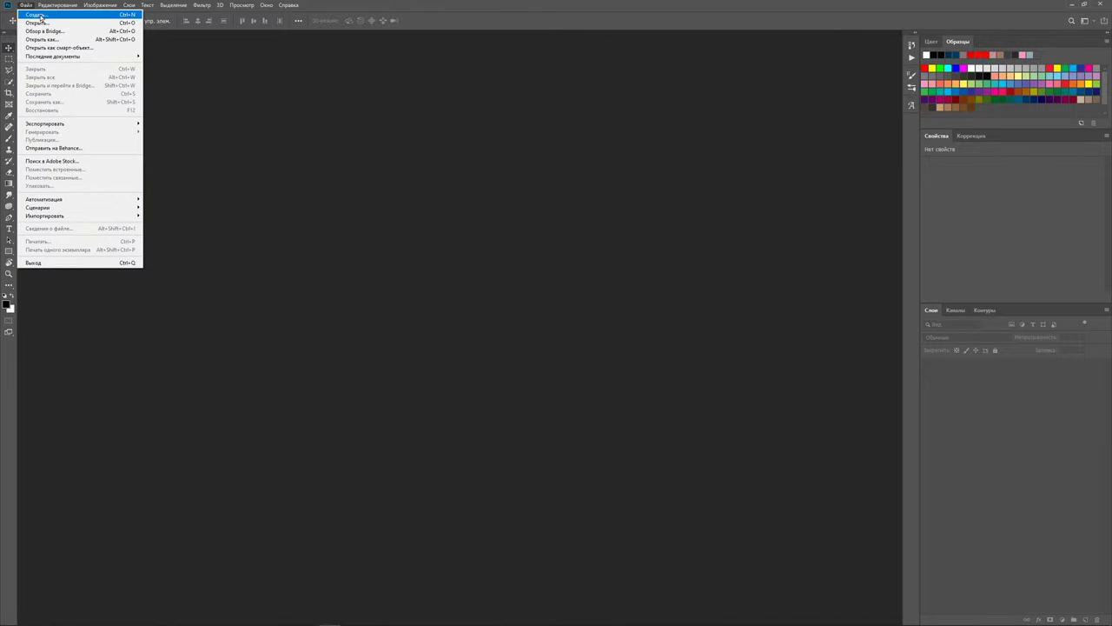
click(35, 14)
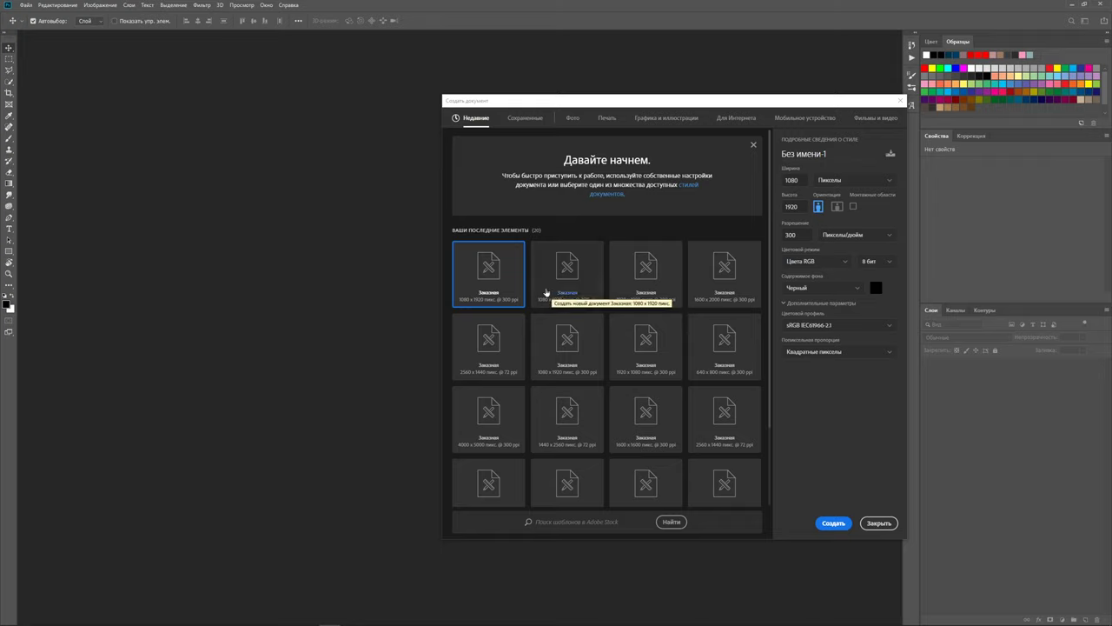
click(652, 268)
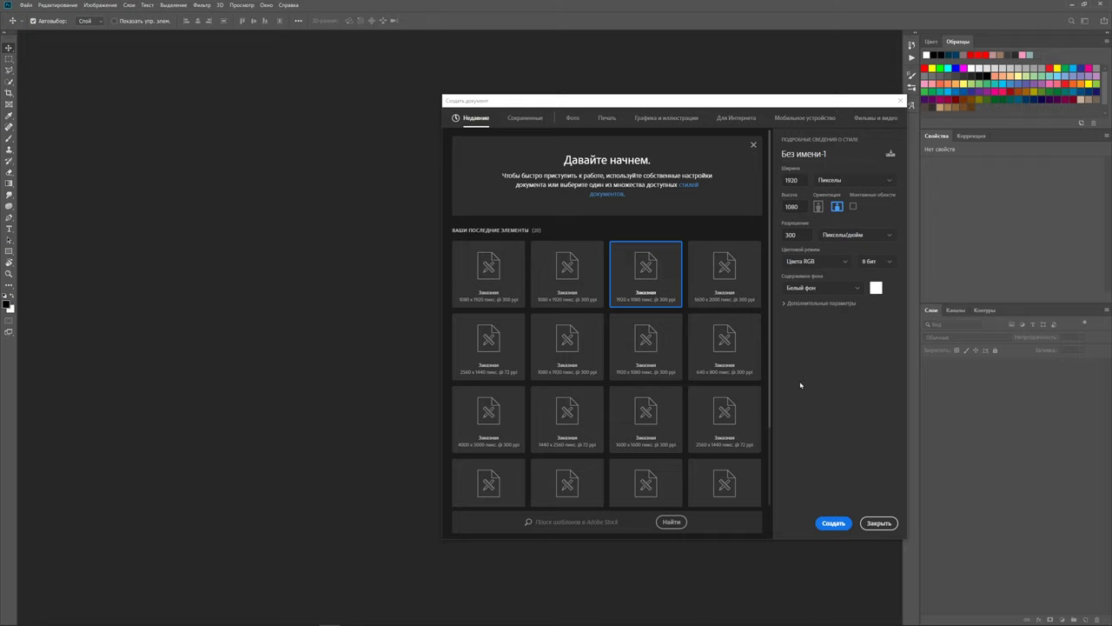
double_click(800, 180)
text(108)
text(0)
key(Tab)
text(1)
text(920)
click(858, 292)
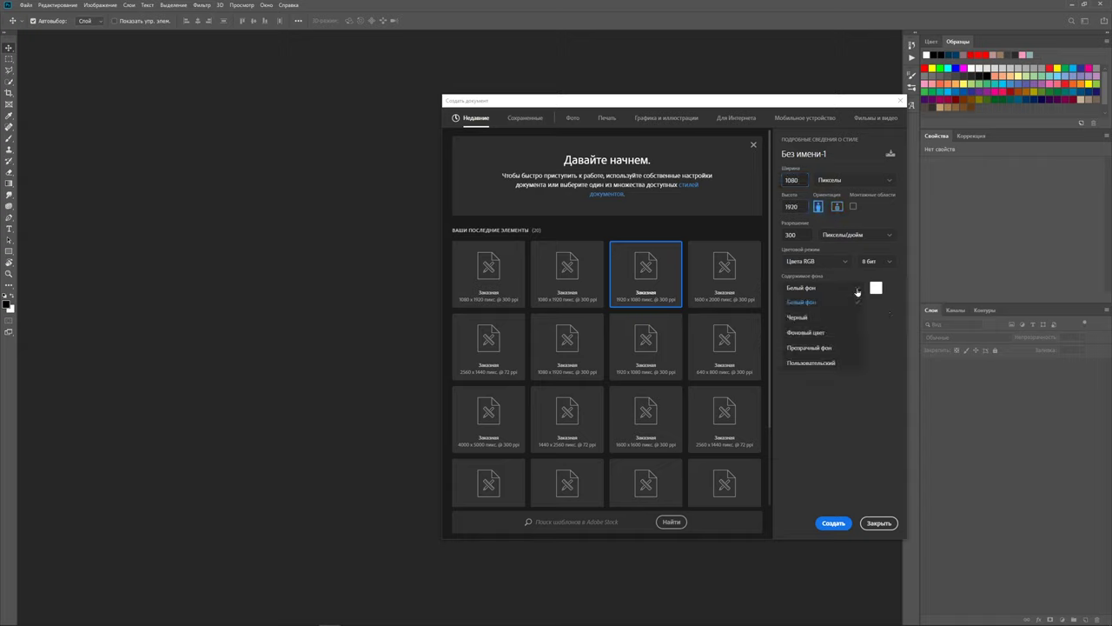
click(817, 318)
click(832, 523)
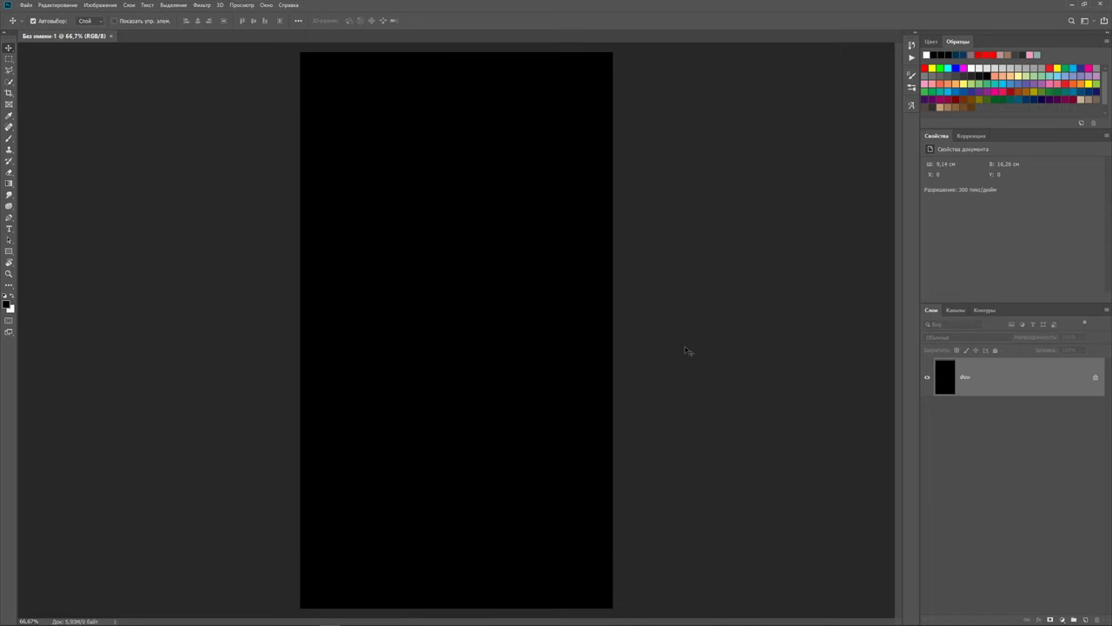
Step: Add a white 'ПОСЛЕ' text layer in Century Gothic to the canvas
click(9, 228)
click(384, 200)
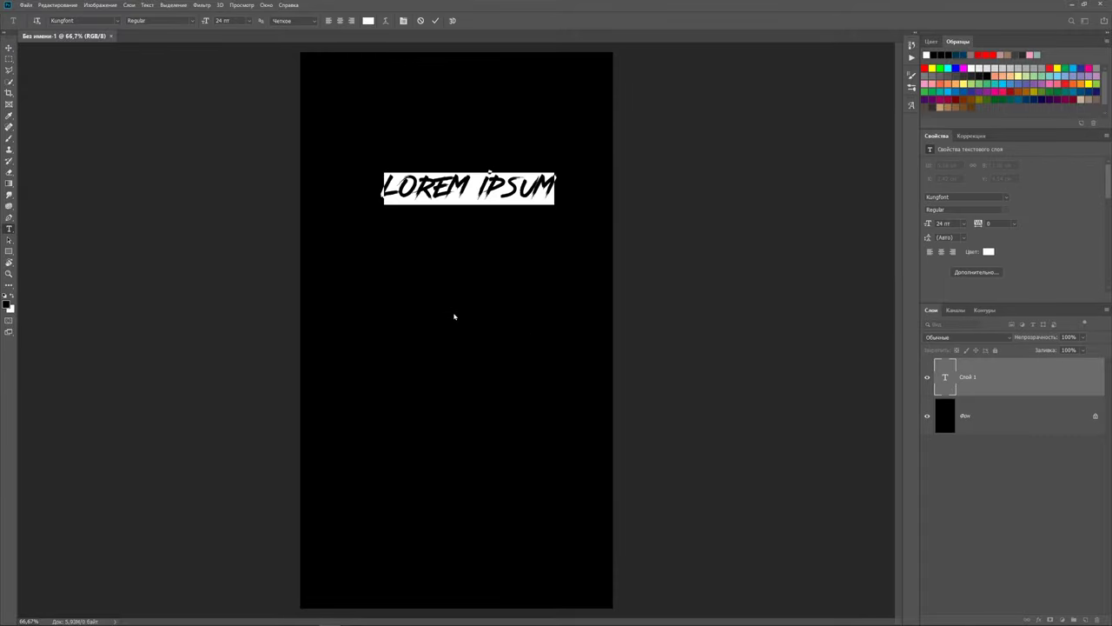
text(ПОСЛЕ)
key(ctrl+Return)
click(1007, 198)
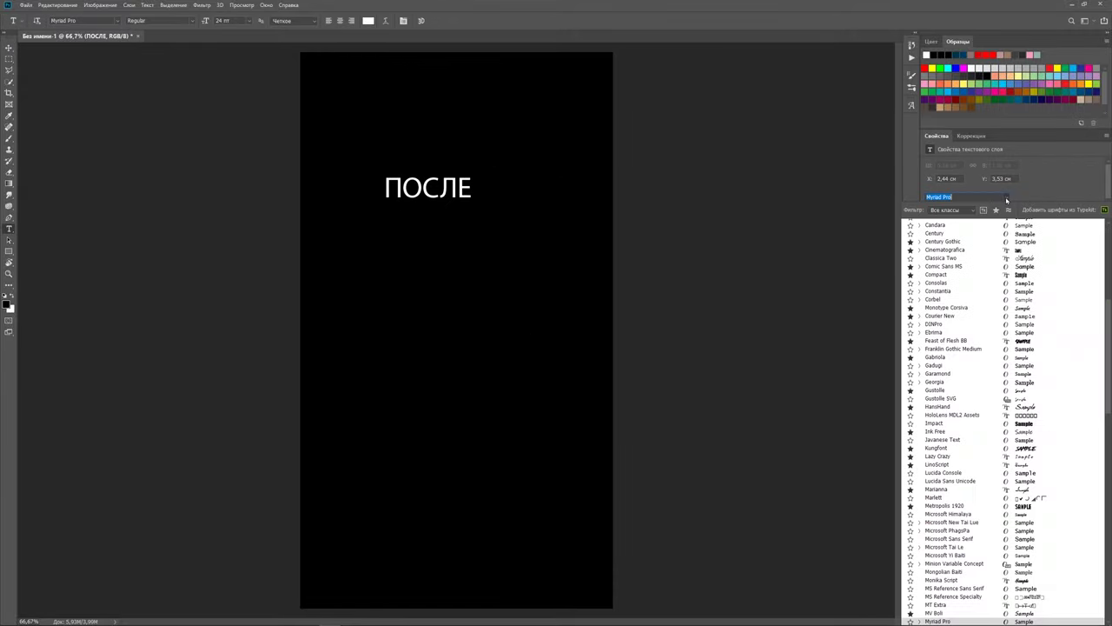
click(943, 240)
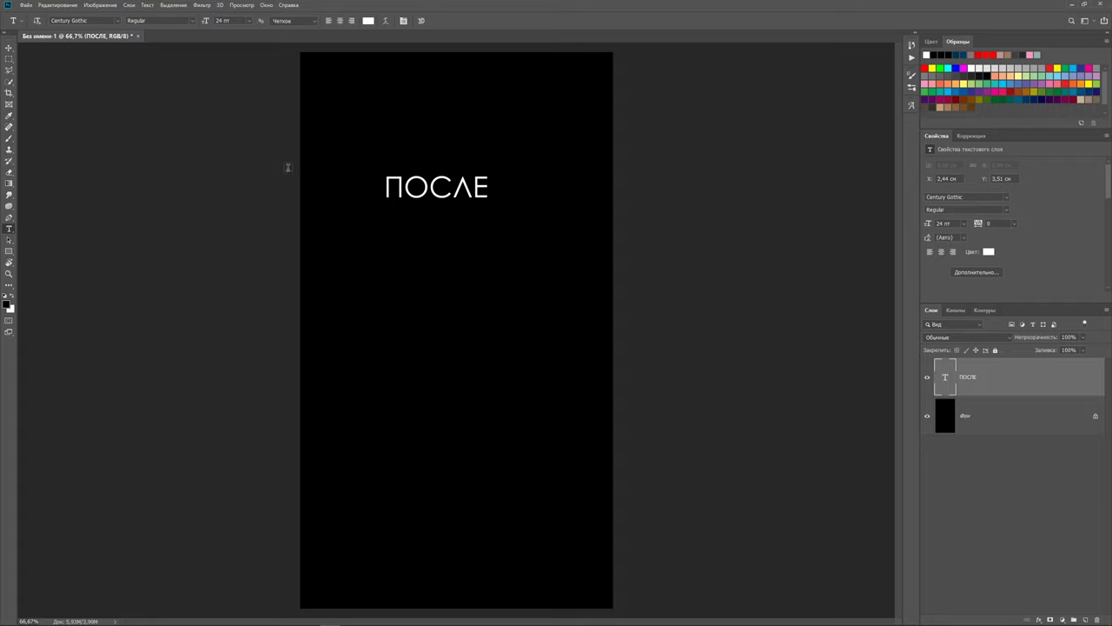
Step: Move the ПОСЛЕ label to the top-left corner of the canvas
click(9, 46)
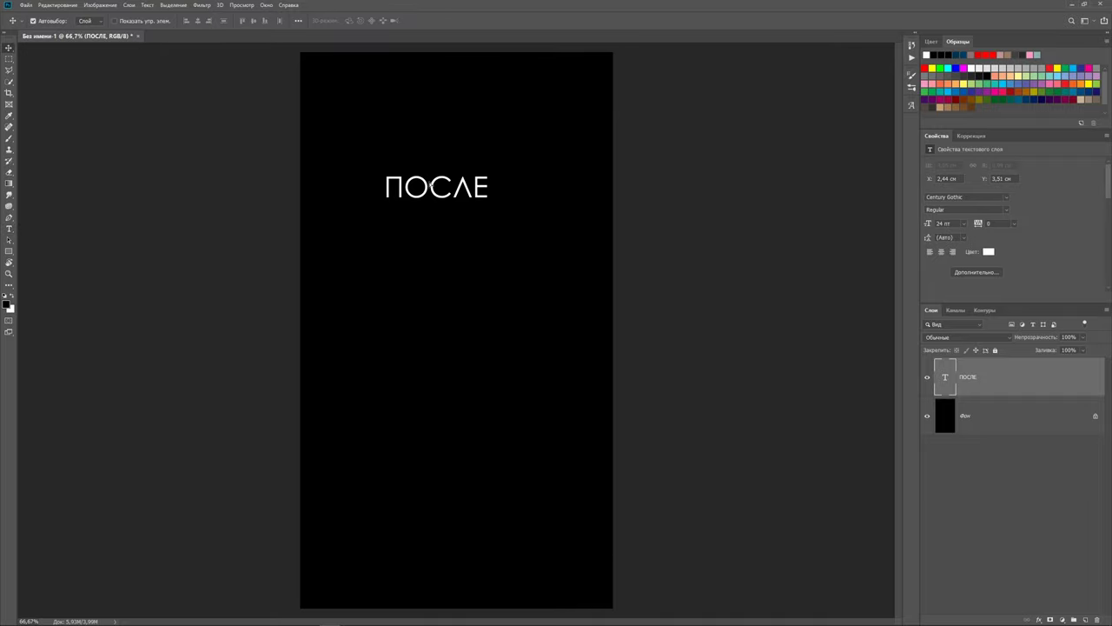
mouse_move(425, 185)
mouse_down()
mouse_move(454, 86)
mouse_move(351, 73)
mouse_up()
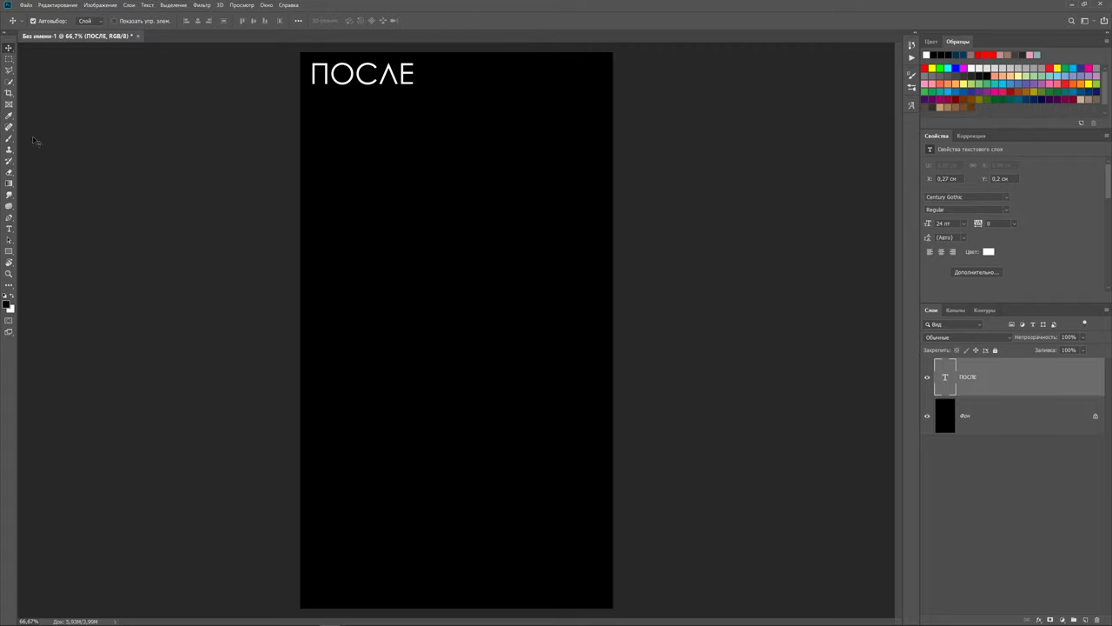
click(9, 92)
Step: Crop the canvas to a small strip tightly around the ПОСЛЕ label
click(448, 416)
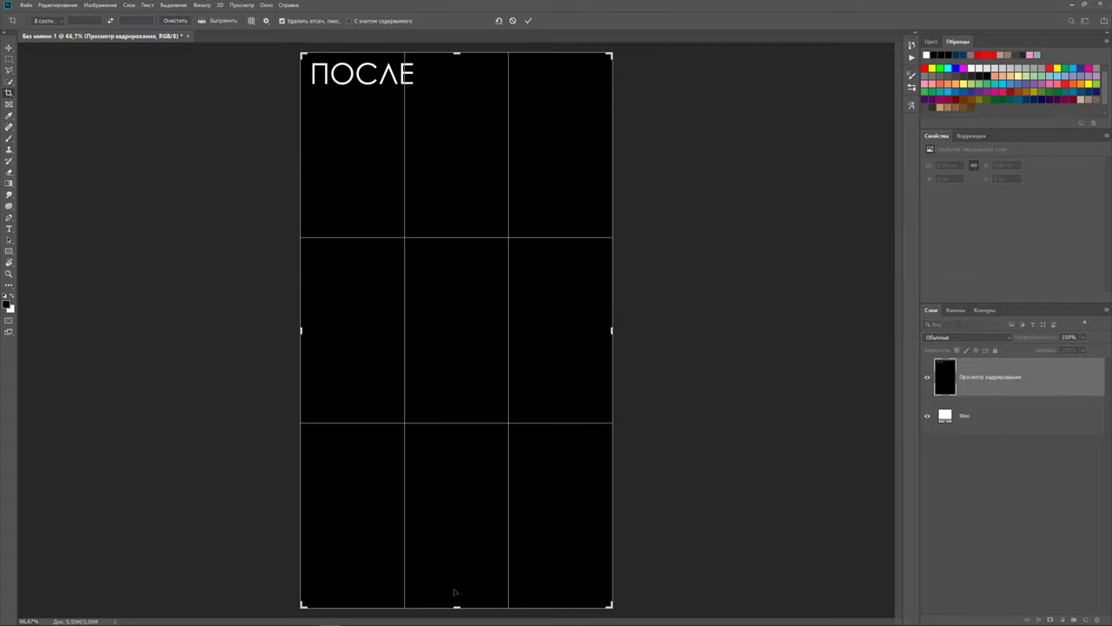
drag(456, 607, 470, 351)
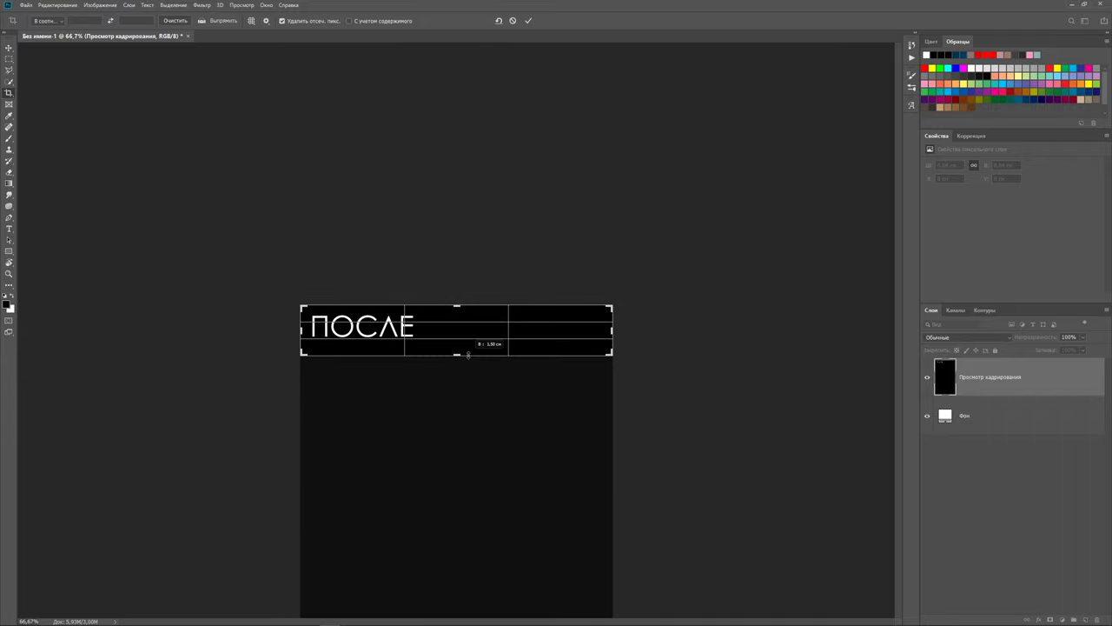
drag(613, 330, 518, 331)
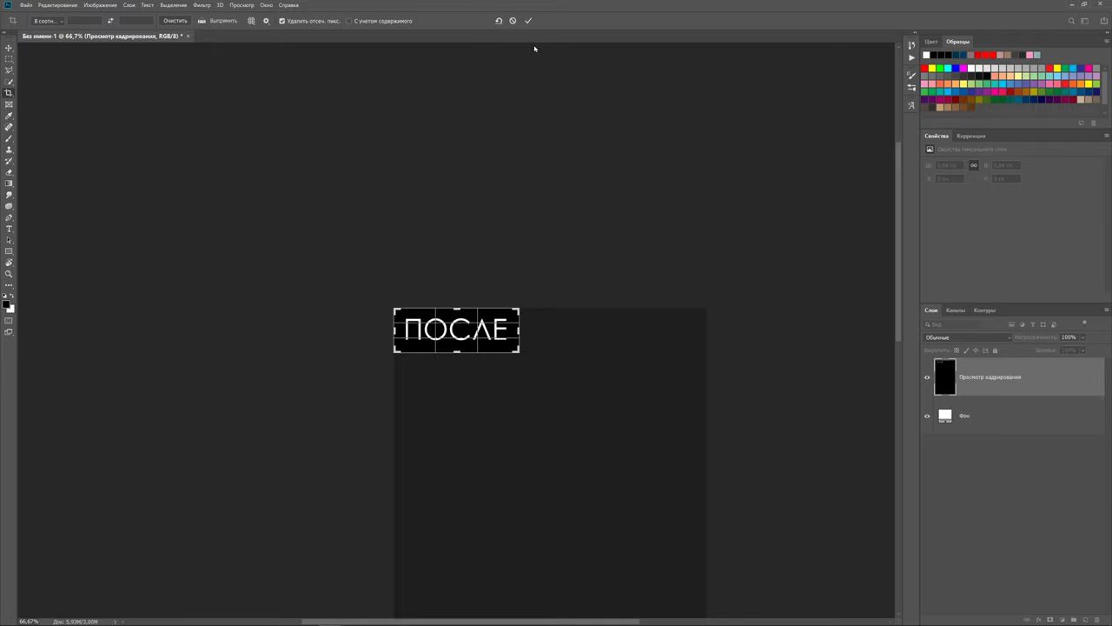
click(528, 20)
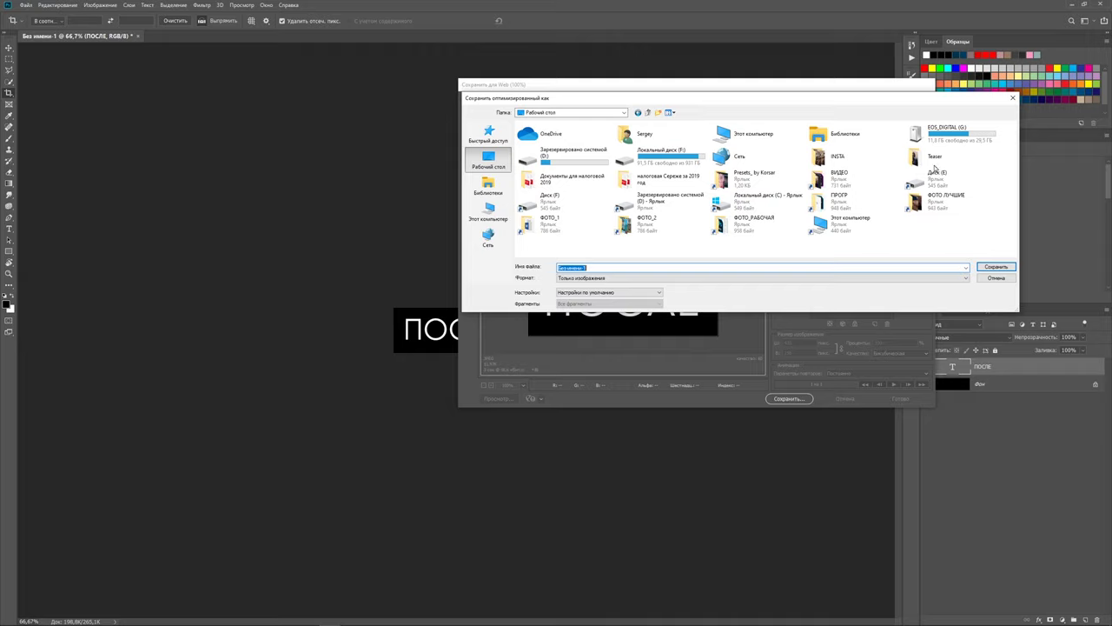
Step: Save the cropped label for web as 'После' in the Teaser folder
double_click(936, 166)
key(BackSpace)
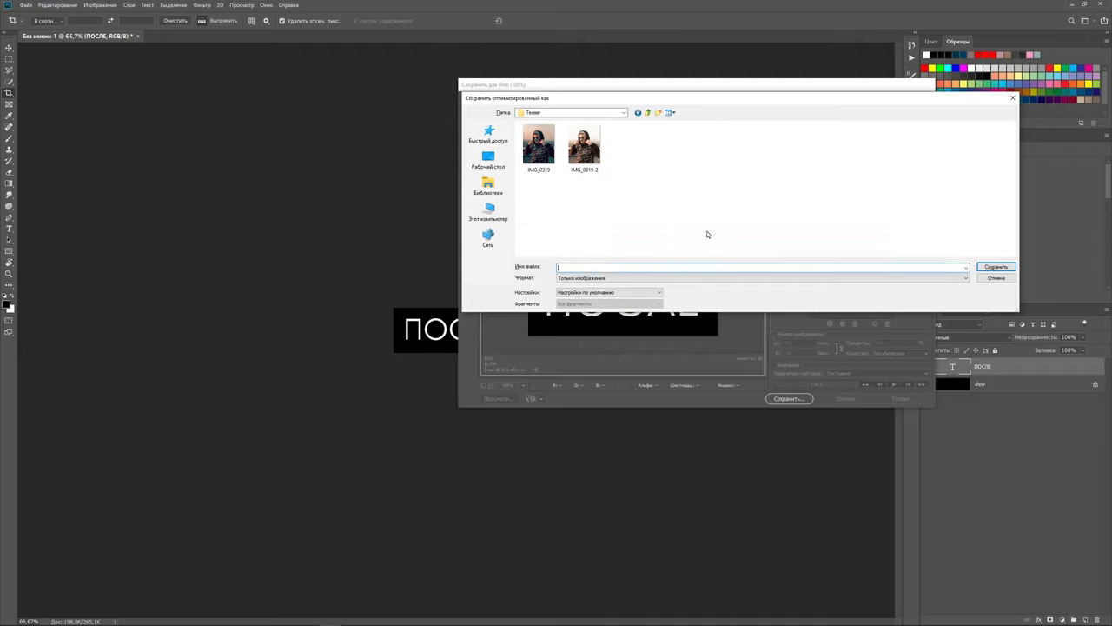
text(c)
text(осле)
click(996, 267)
click(9, 229)
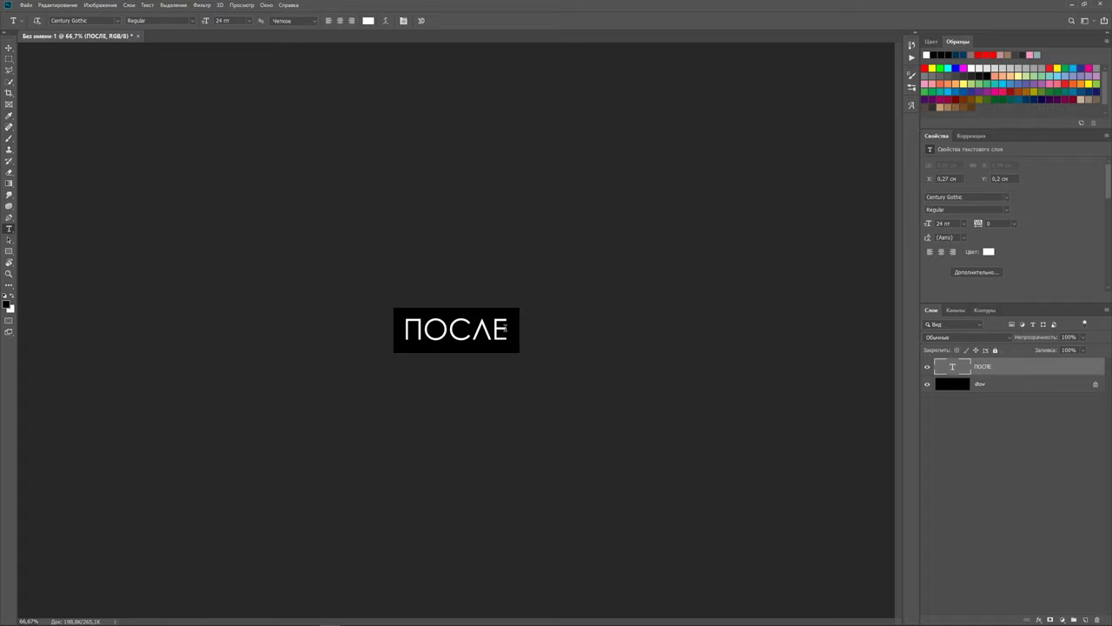
Step: Replace the label text with 'до' and centre it on the black strip
drag(508, 329, 400, 333)
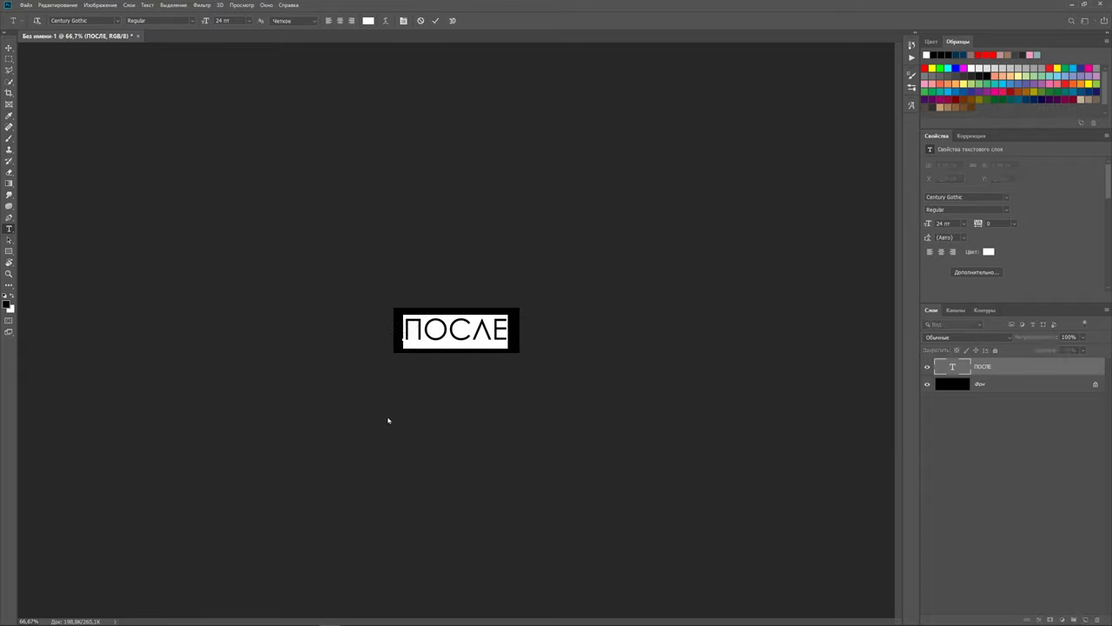
text(до)
click(434, 20)
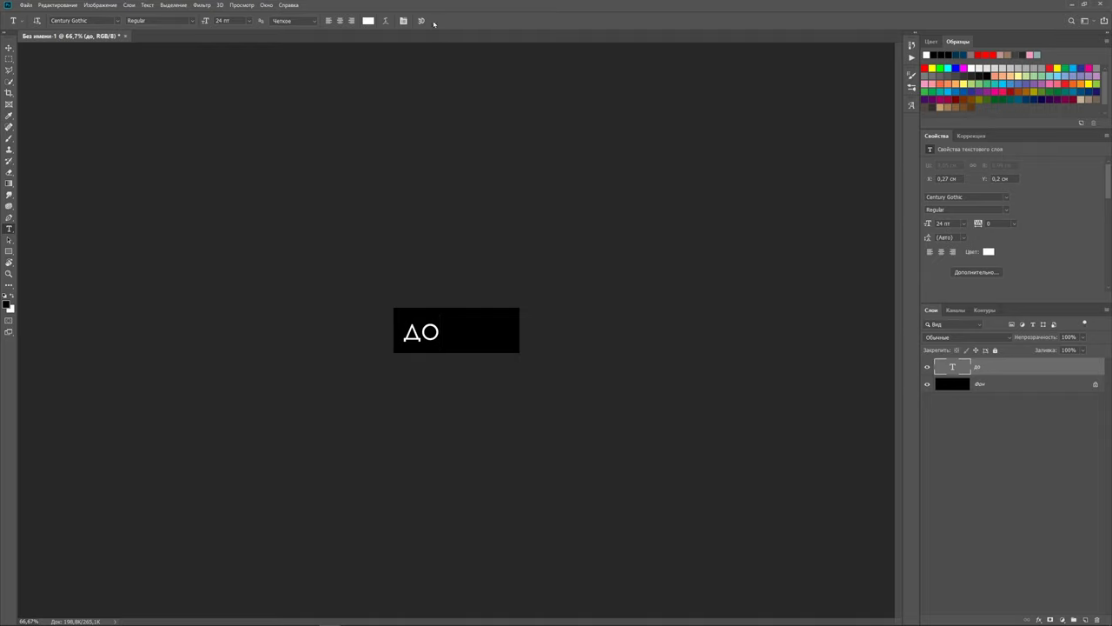
click(9, 47)
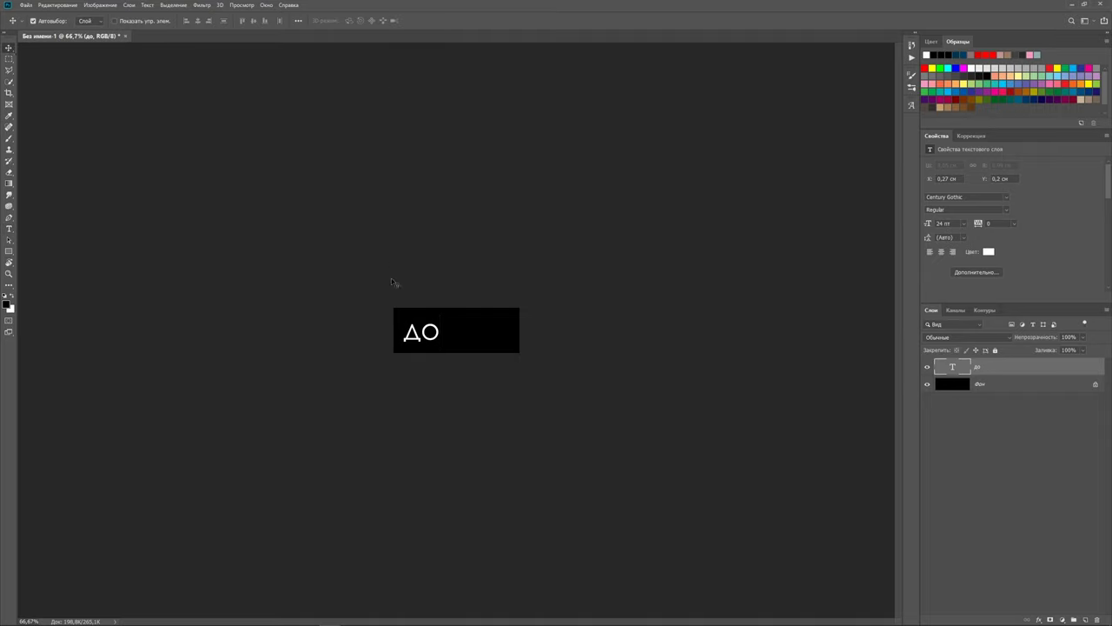
drag(400, 384, 436, 383)
Step: Export the ДО label through Save for Web as 'До' in the Teaser folder
key(ctrl)
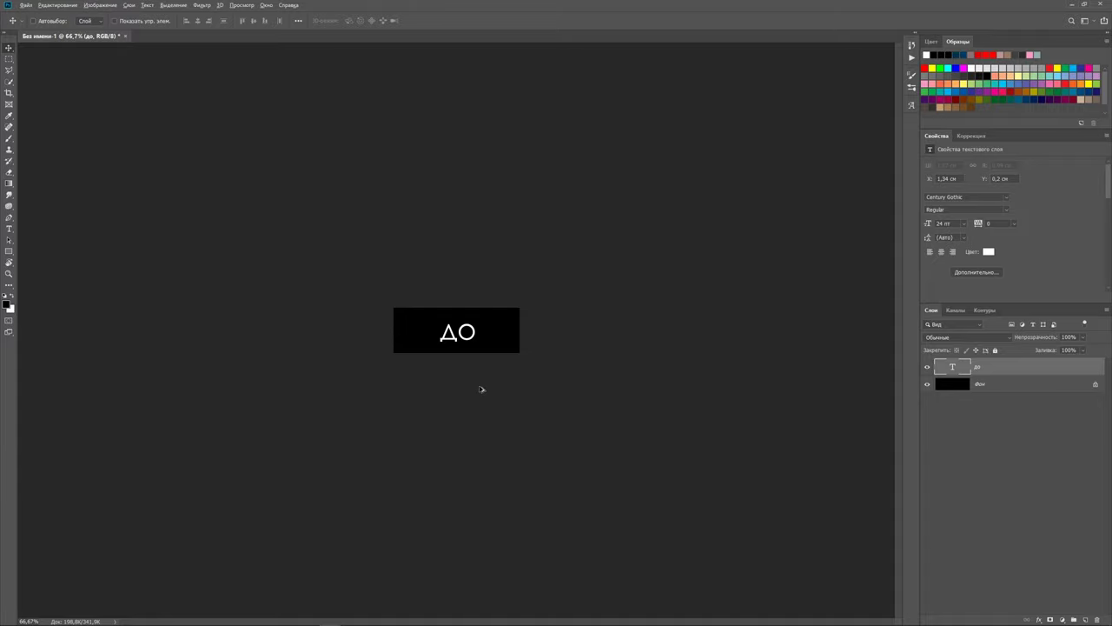
key(ctrl+alt+shift+s)
click(58, 5)
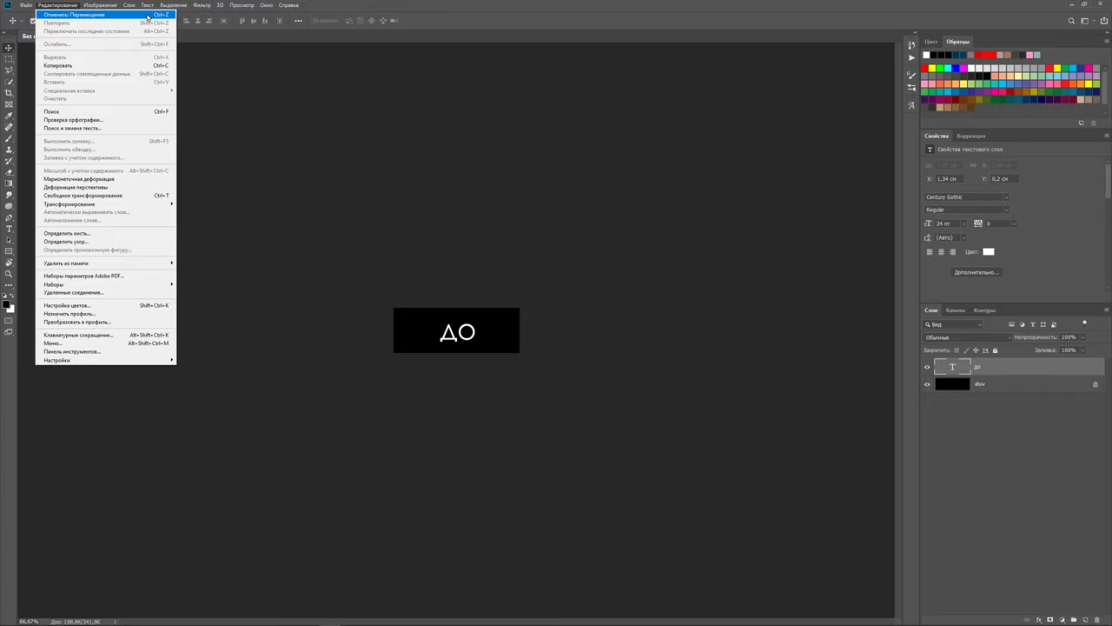
Step: Undo the ДО move and type a 'пресет' label in Century Gothic
click(147, 16)
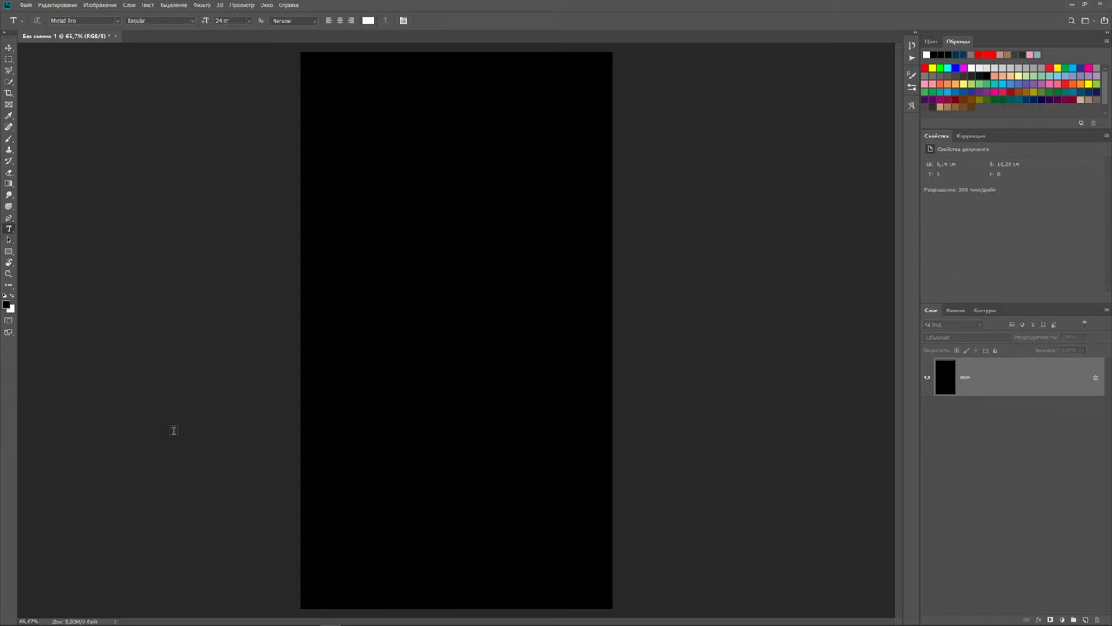
click(337, 320)
text(пресет)
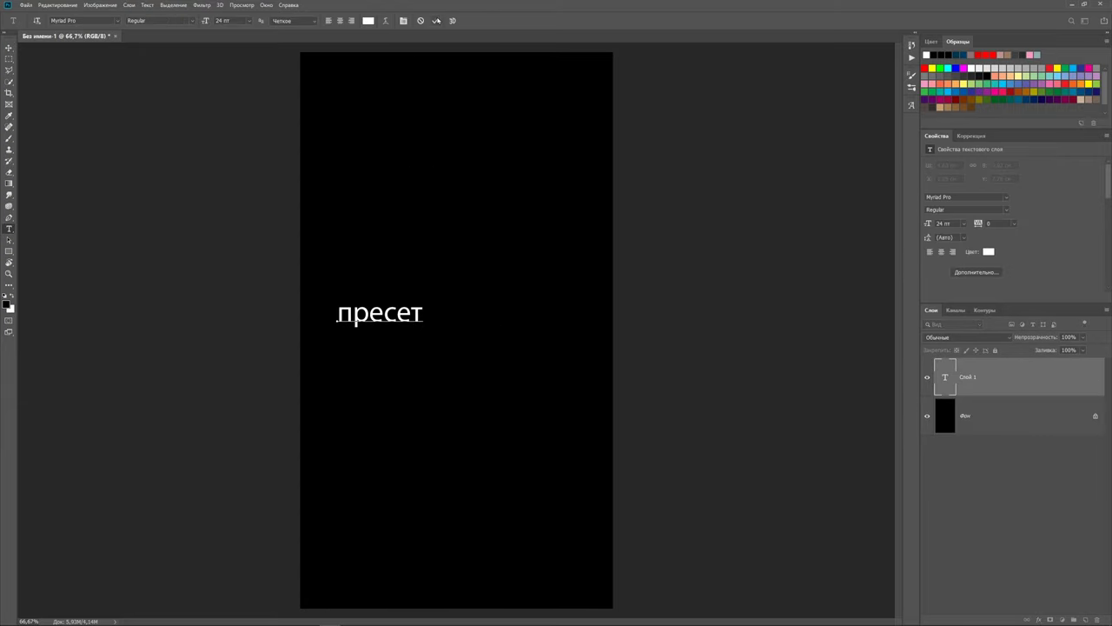
click(1006, 197)
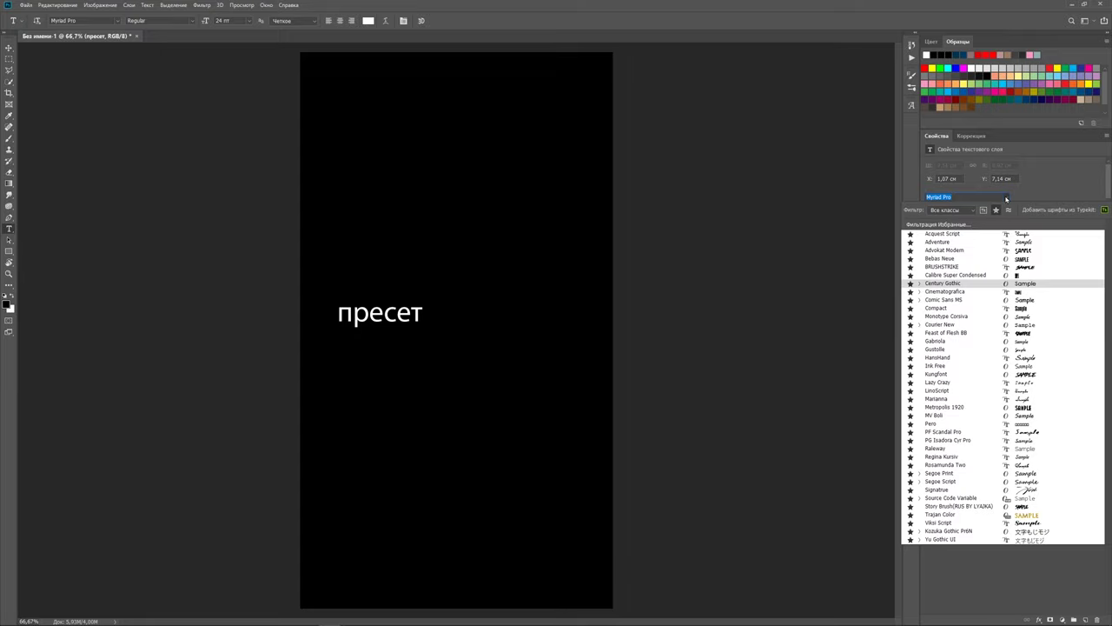
click(941, 324)
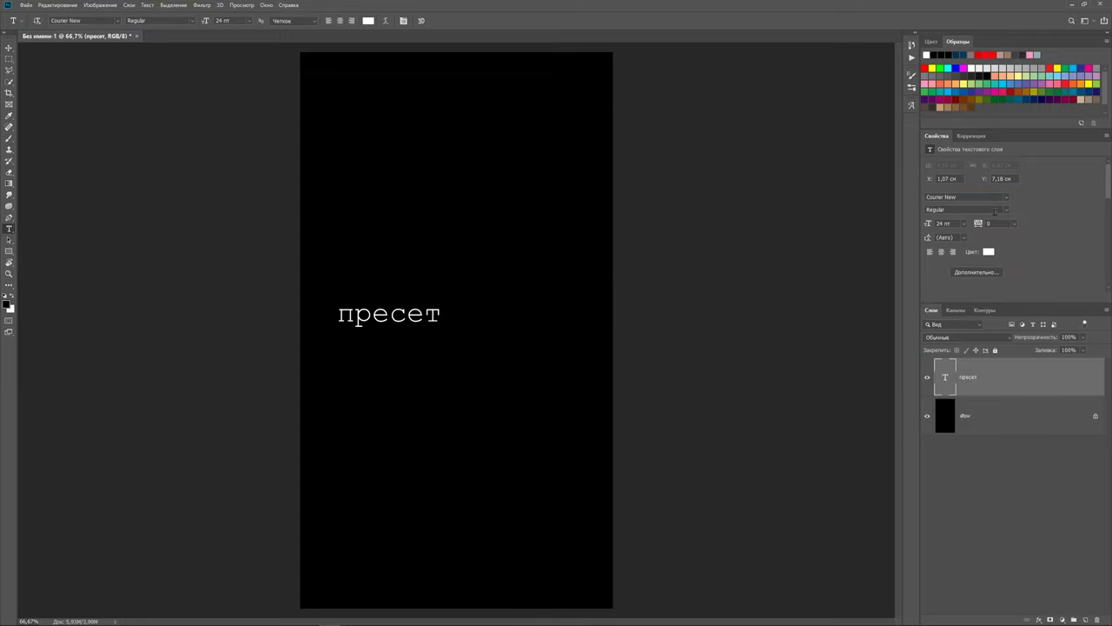
click(1006, 210)
click(956, 224)
key(v)
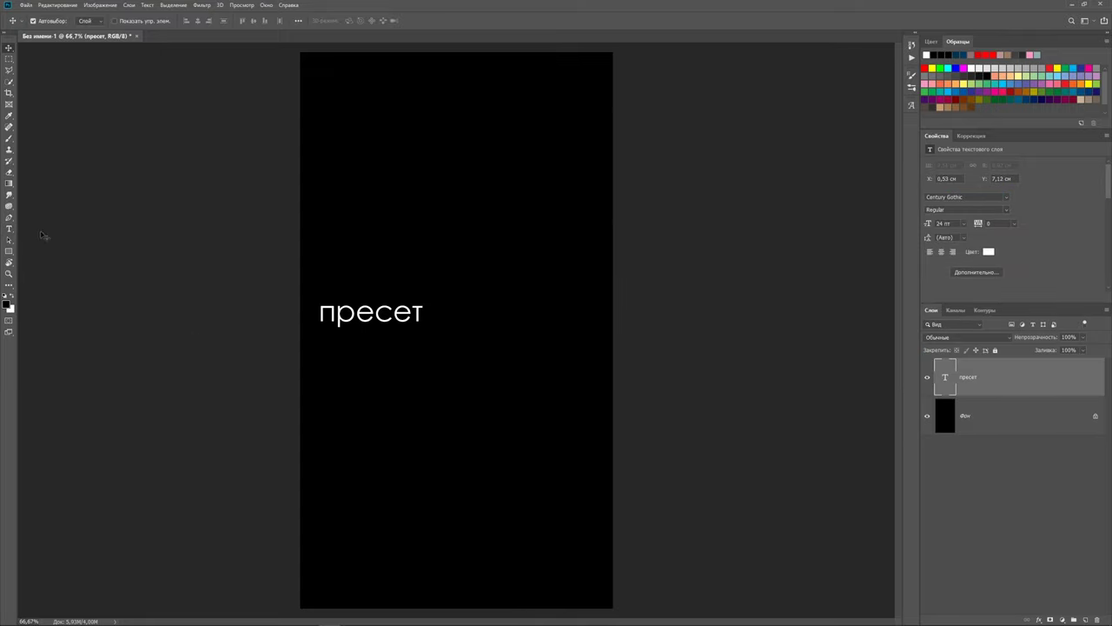
Step: Add 'Apocalypse' in Kungfont beside пресет and nudge both labels into alignment
click(8, 229)
click(449, 315)
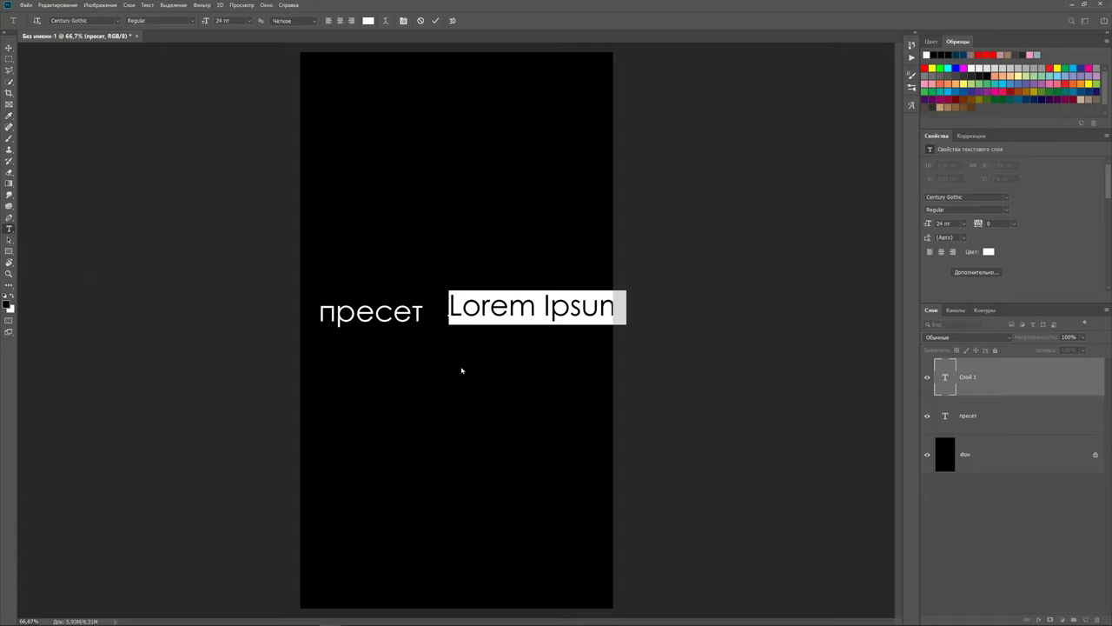
text(Apocalypse)
click(8, 48)
drag(517, 319, 499, 326)
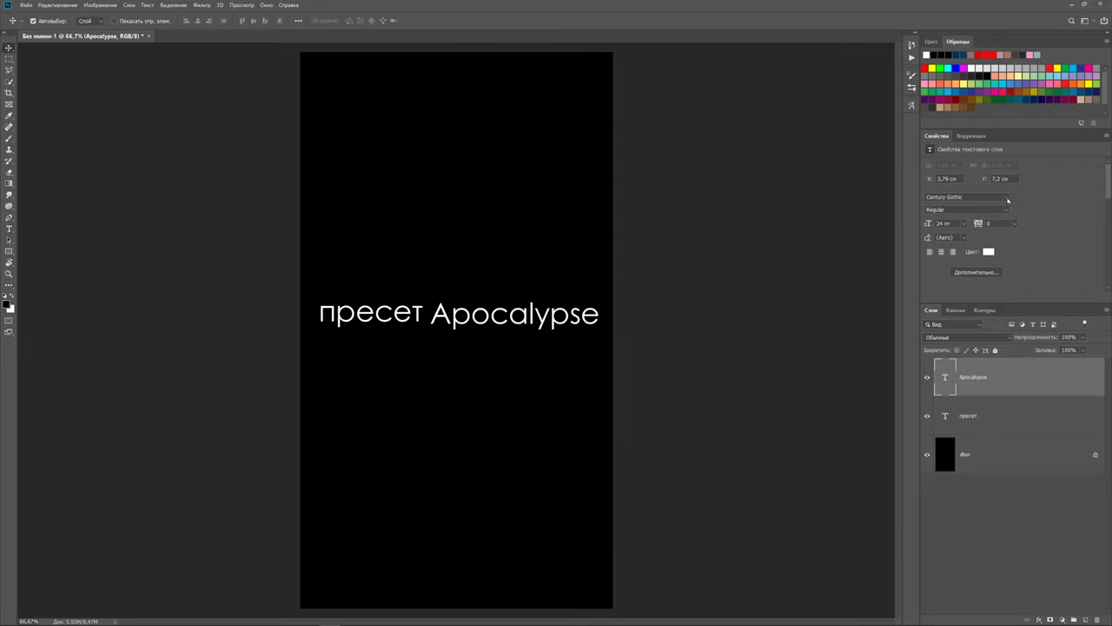
click(1008, 198)
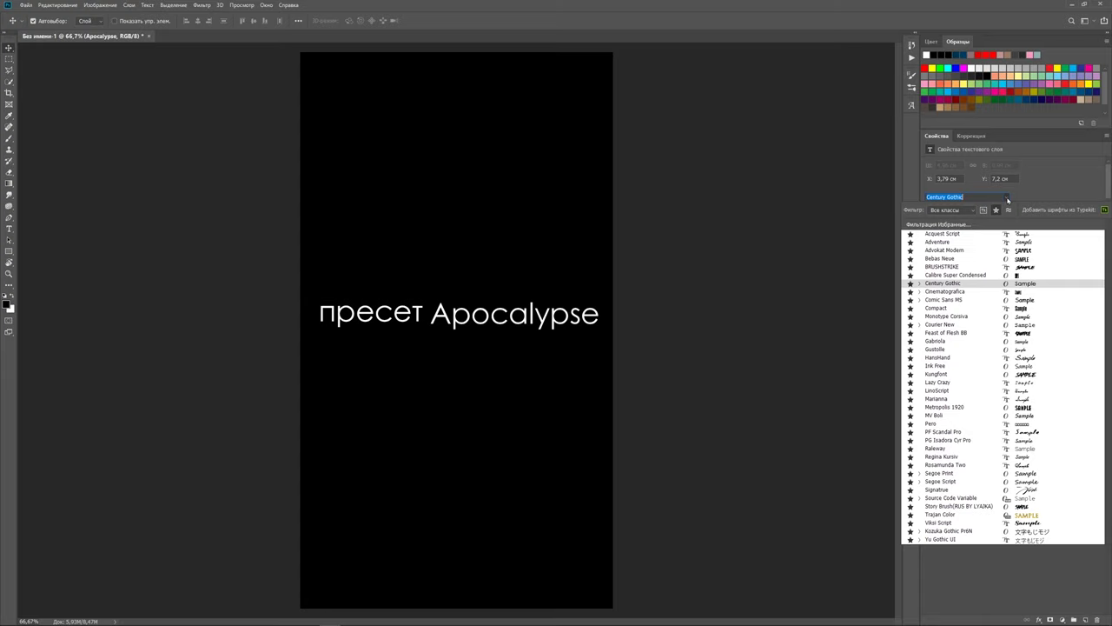
click(937, 374)
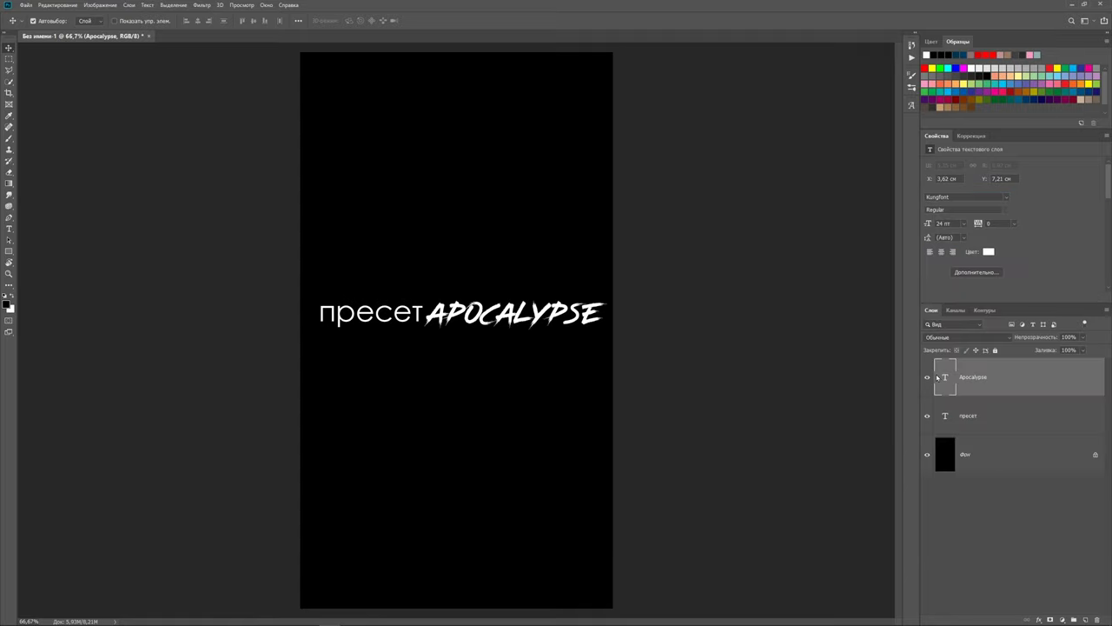
drag(368, 318, 357, 318)
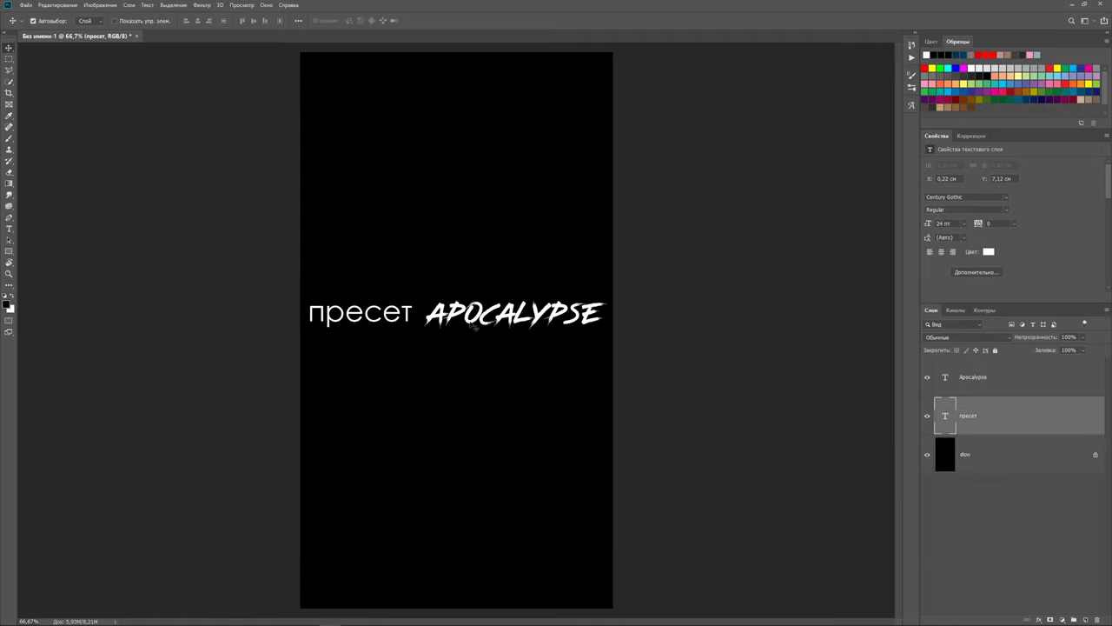
drag(492, 316, 485, 314)
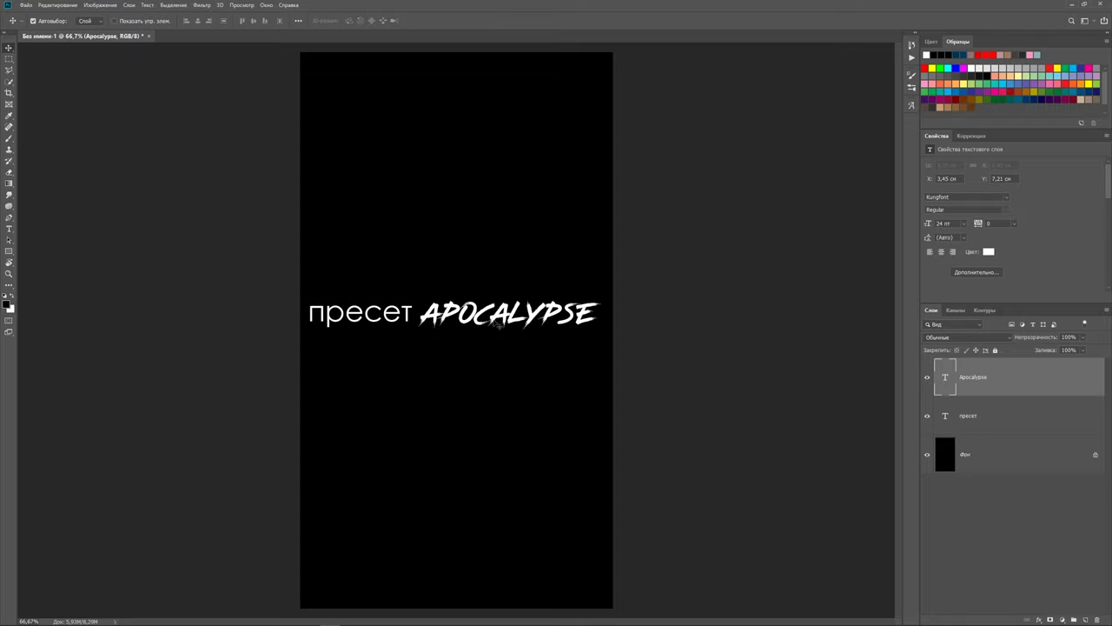
Step: Crop the canvas down to the 'пресет APOCALYPSE' text band
key(c)
click(465, 492)
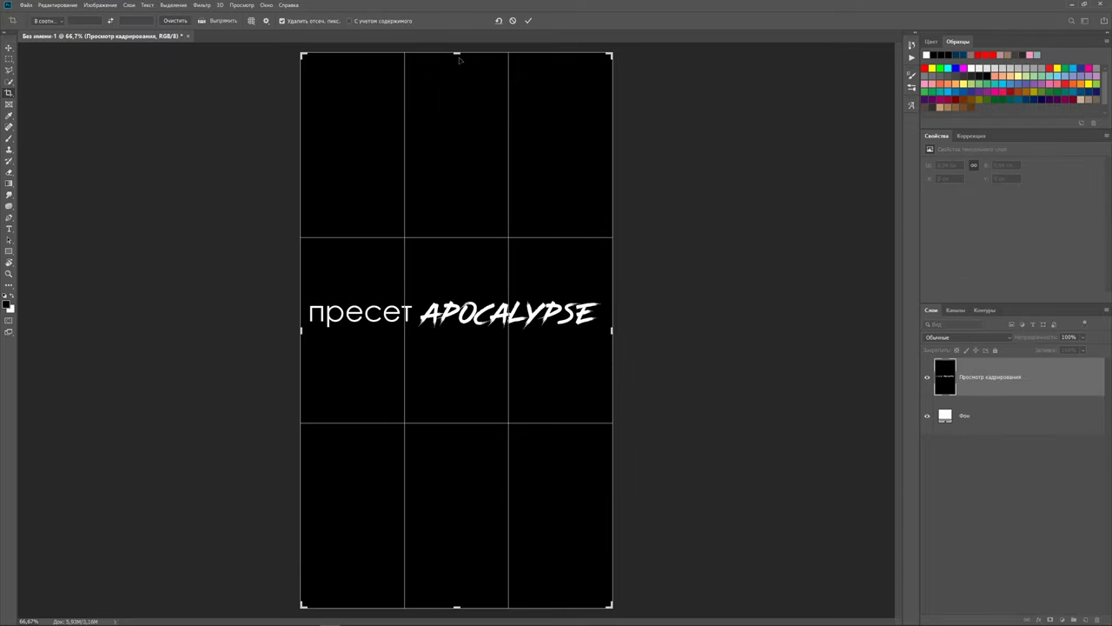
mouse_move(458, 54)
mouse_down()
mouse_move(457, 488)
mouse_move(465, 351)
mouse_up()
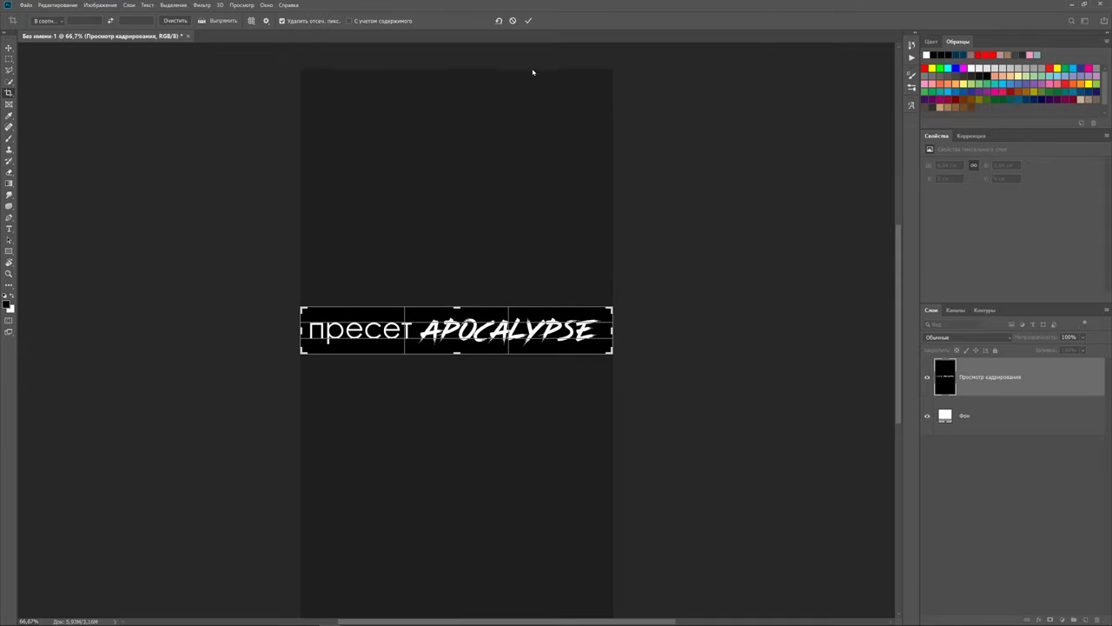
click(528, 20)
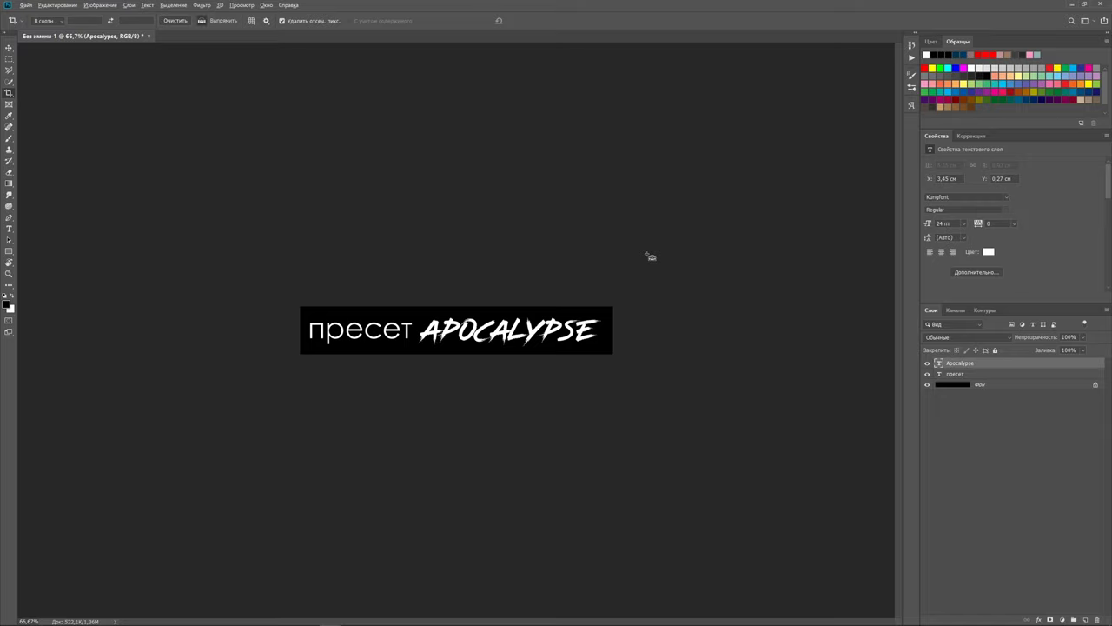
Step: Save the label for web as 'Apocalypse' in the Teaser folder
key(ctrl+alt+shift+s)
key(Return)
text(Apocalypse)
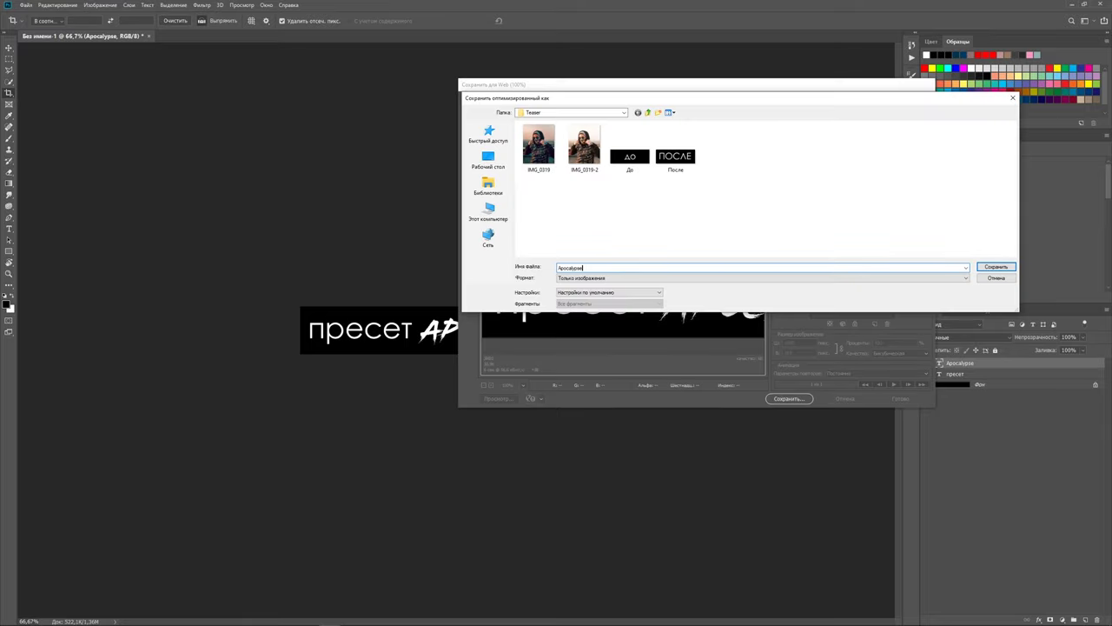
key(Return)
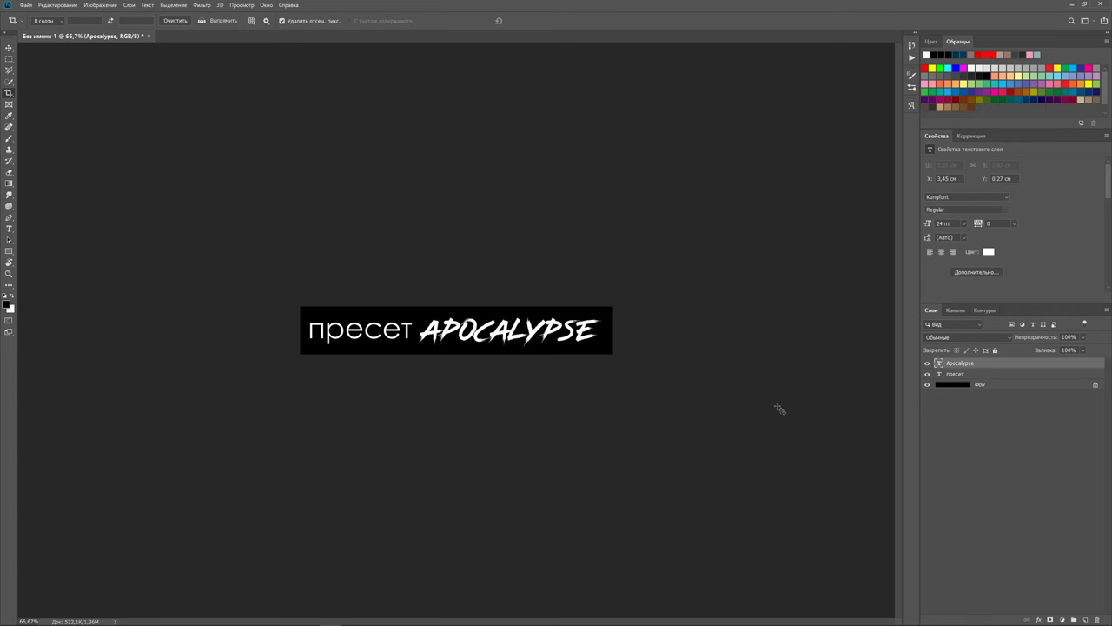
Step: Close Photoshop and create a new Premiere Pro project named 'Teaser'
click(1100, 6)
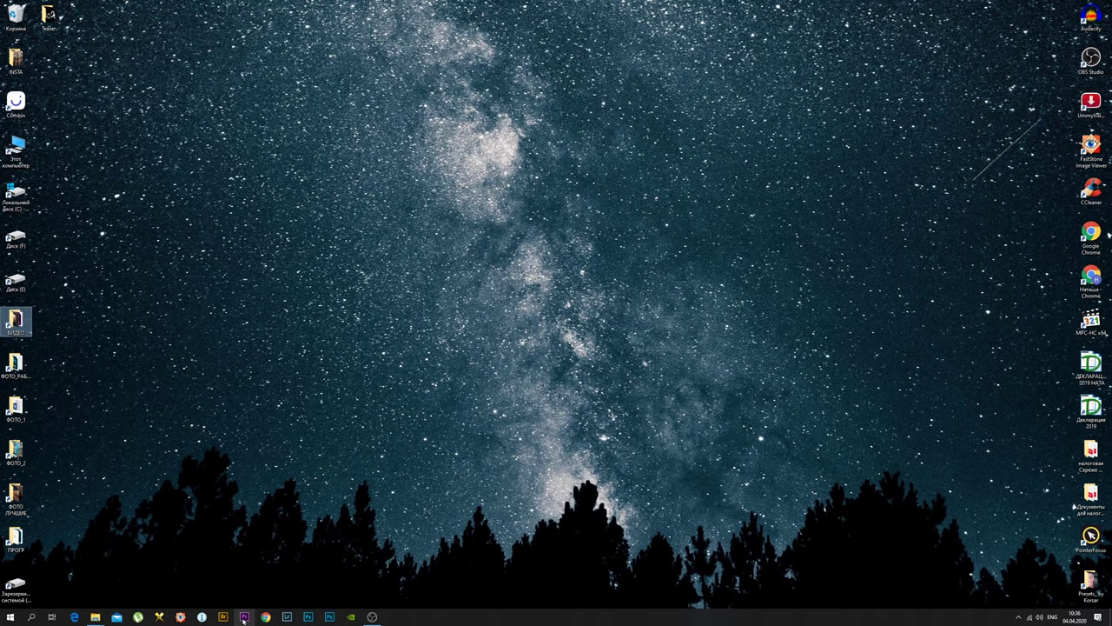
click(244, 617)
click(468, 347)
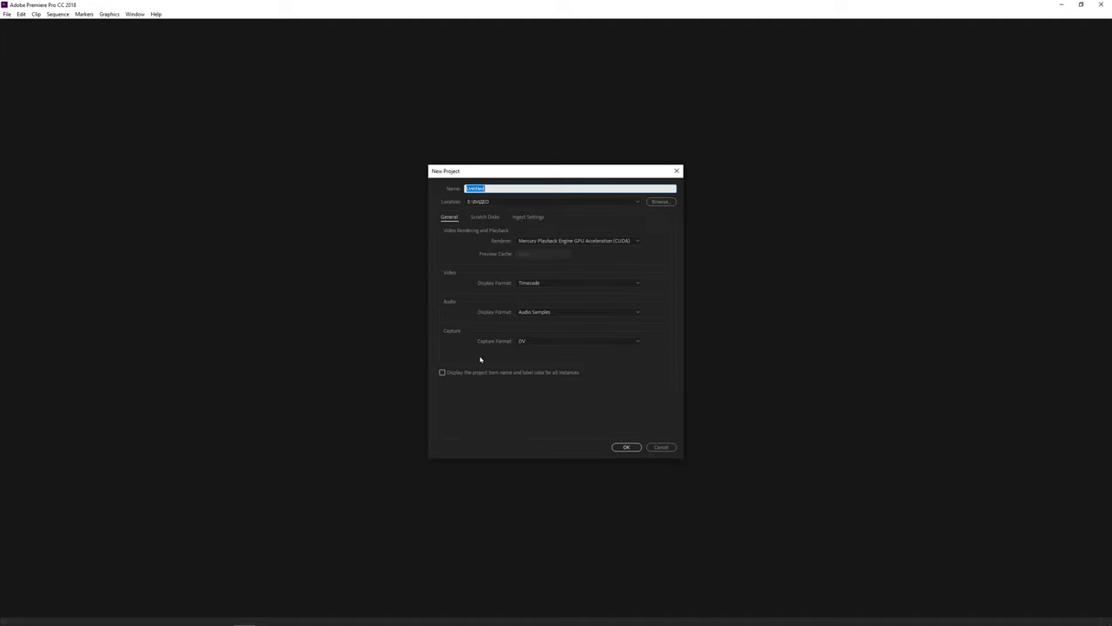
text(Teaser)
click(627, 447)
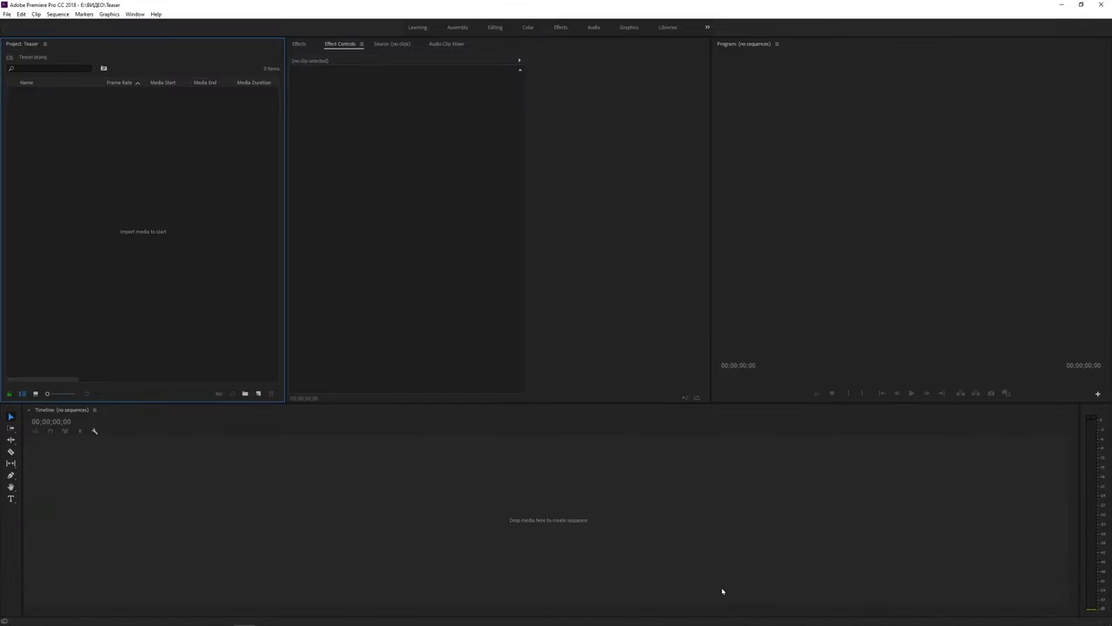
Step: Start a new sequence from the Digital SLR > 1080p > DSLR 1080p25 preset
click(258, 395)
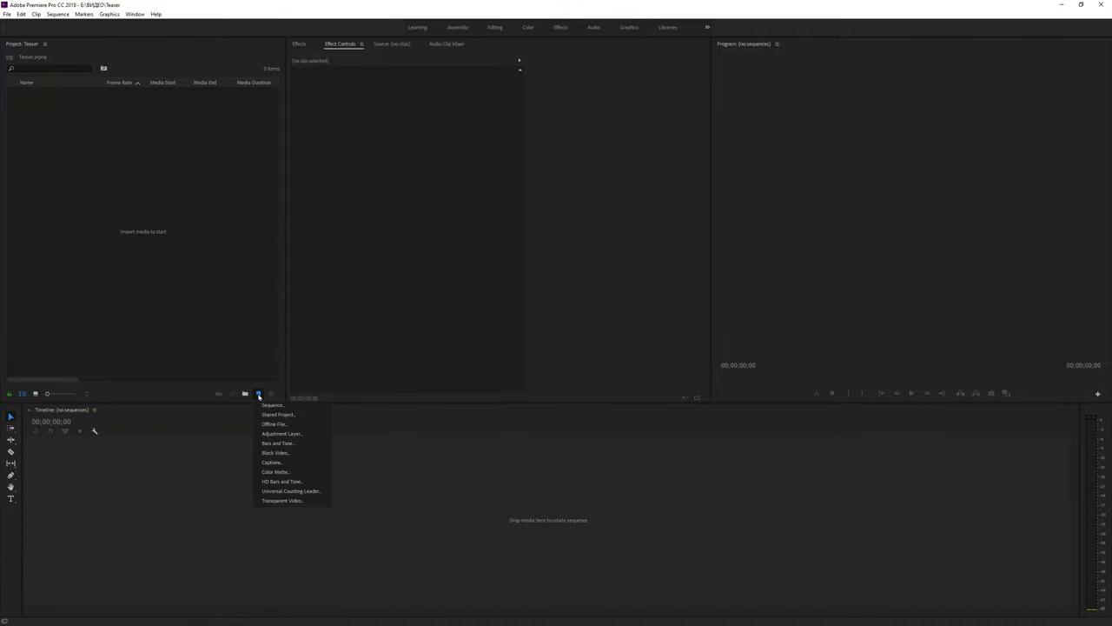
click(272, 406)
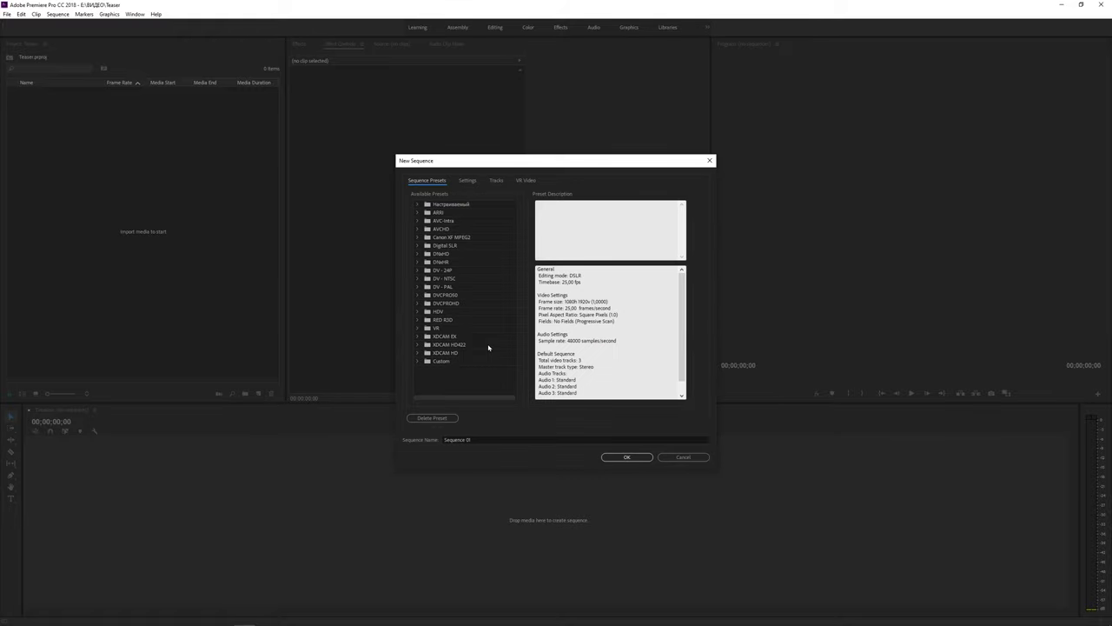
click(418, 246)
click(446, 254)
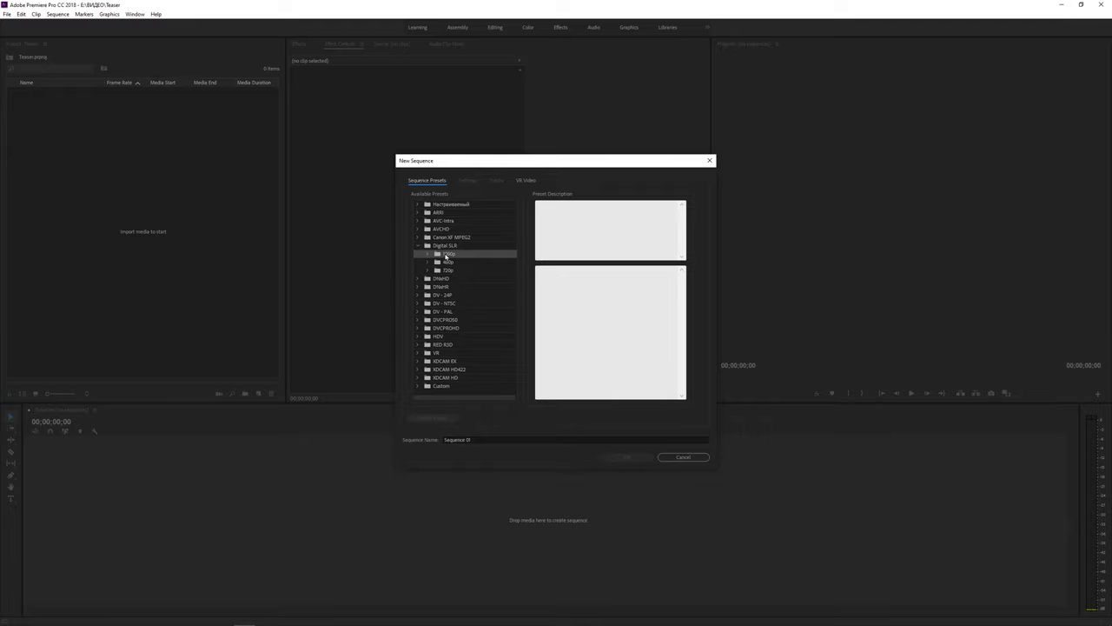
double_click(446, 256)
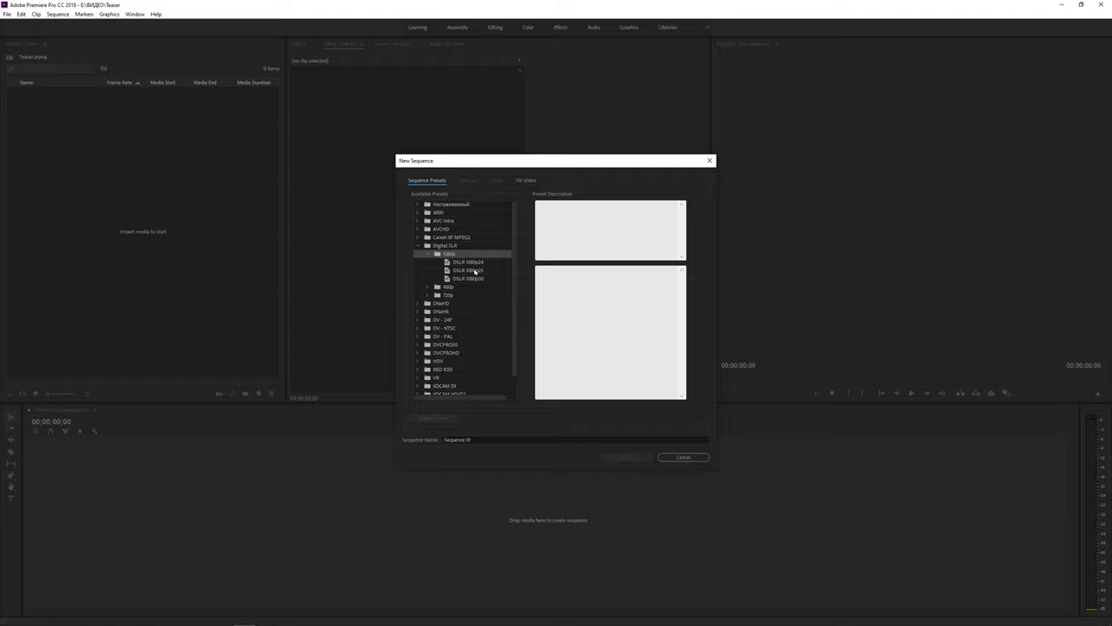
click(471, 271)
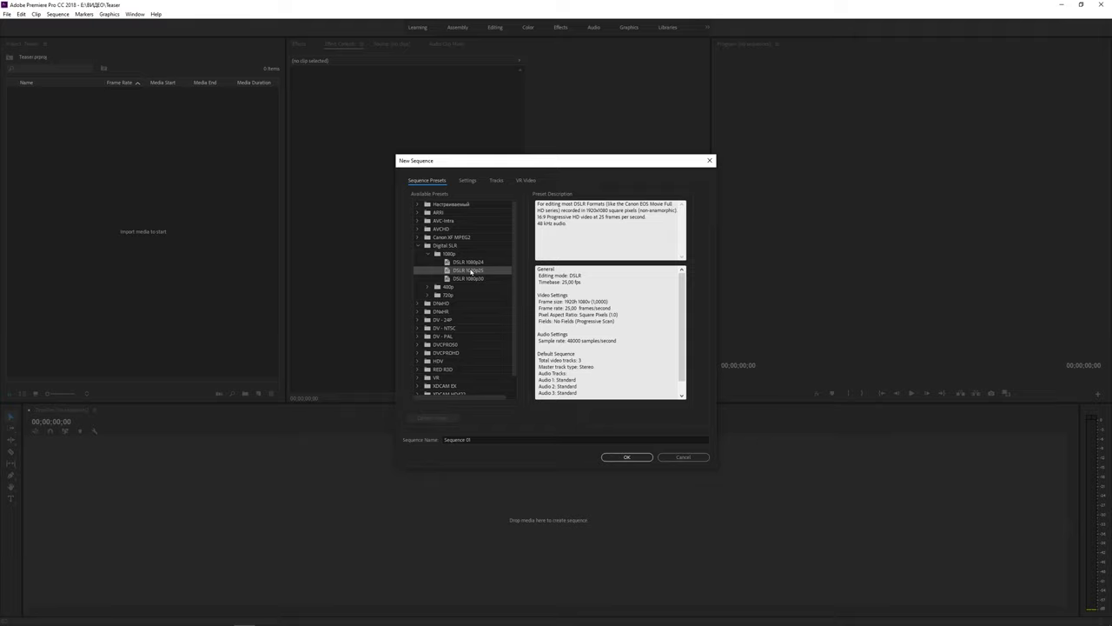
Step: Set the sequence frame size to 1080×1920 in Settings
click(469, 181)
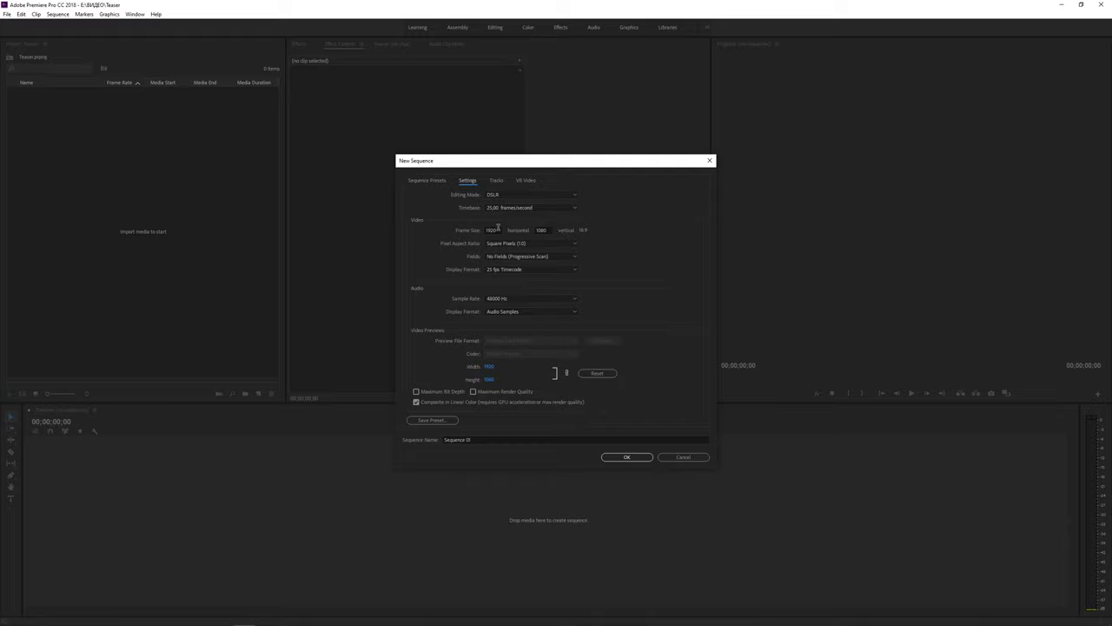
drag(502, 230, 482, 231)
text(1080)
key(Tab)
text(1920)
key(Tab)
Step: Enable Maximum Render Quality and save the settings as preset 'Teaser_Insta' described 'x108'
click(472, 392)
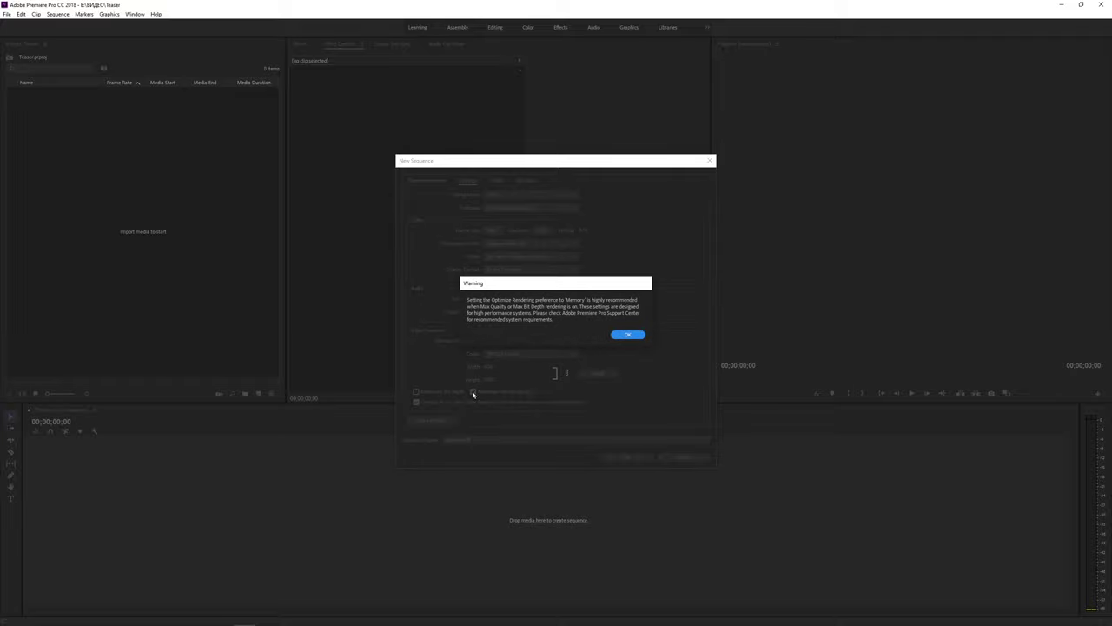
click(628, 335)
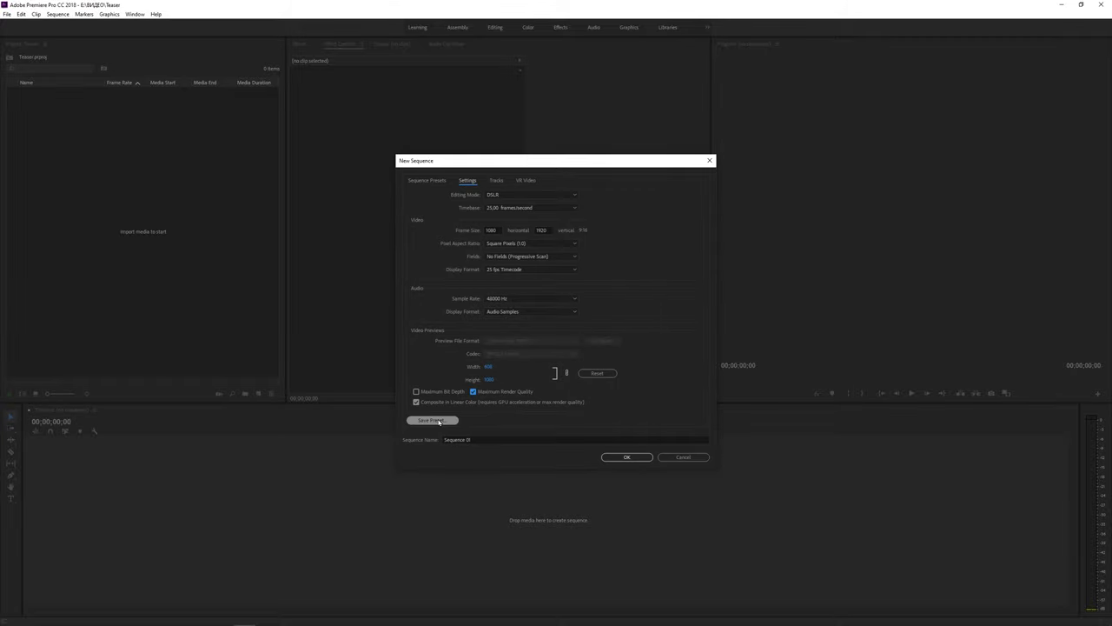
click(439, 421)
text(Teaser_Insta)
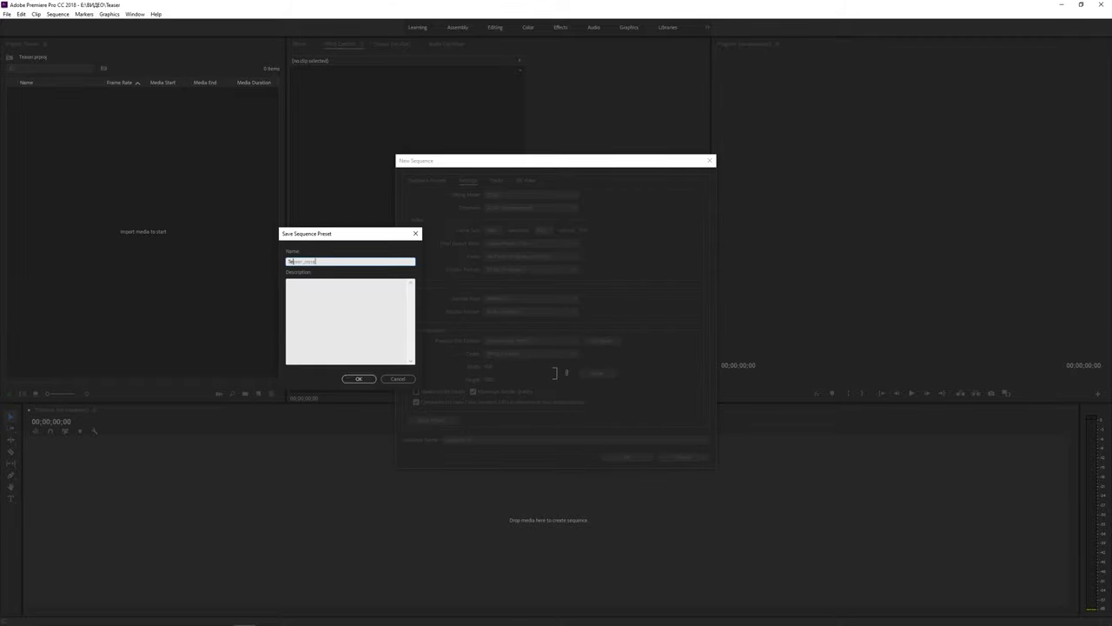
click(330, 295)
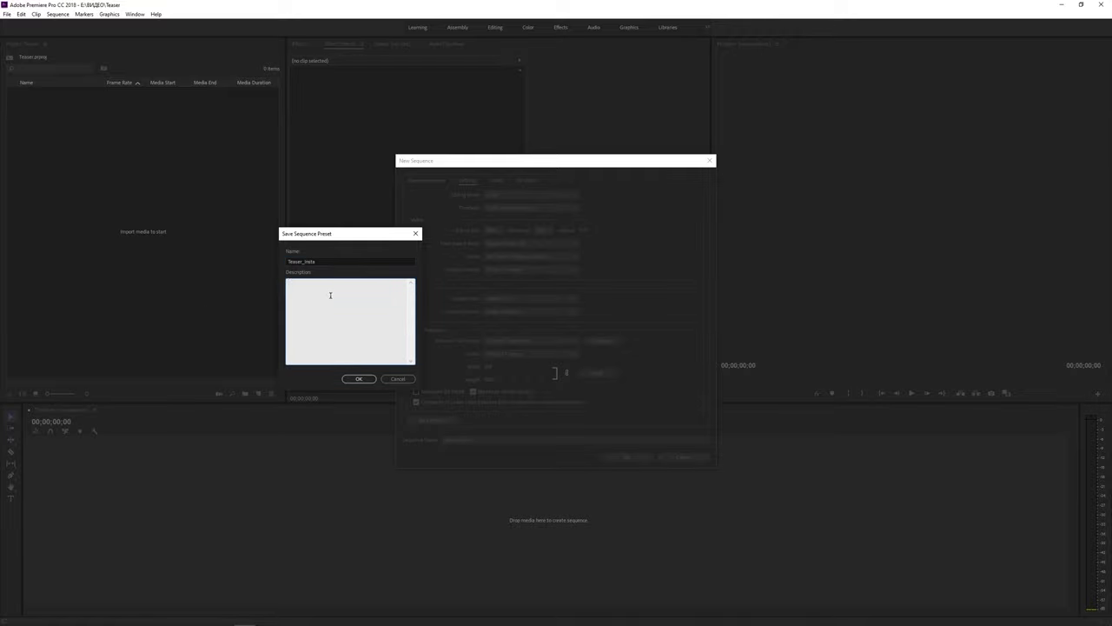
text(1920x1)
text(08)
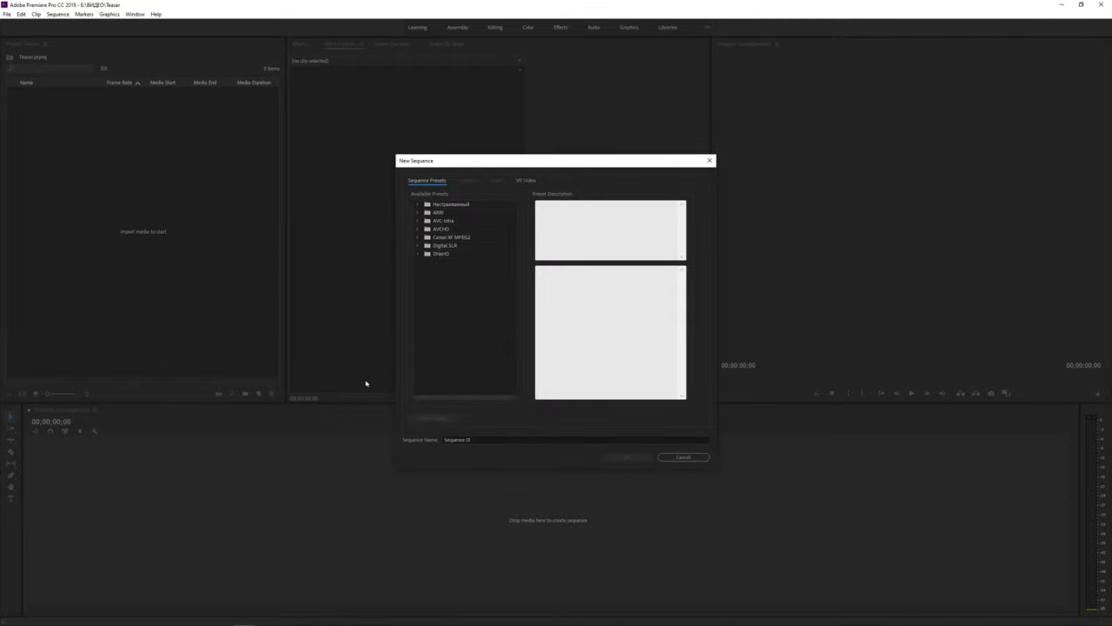
Step: Name the sequence 'Teaser_1' and create it
click(483, 440)
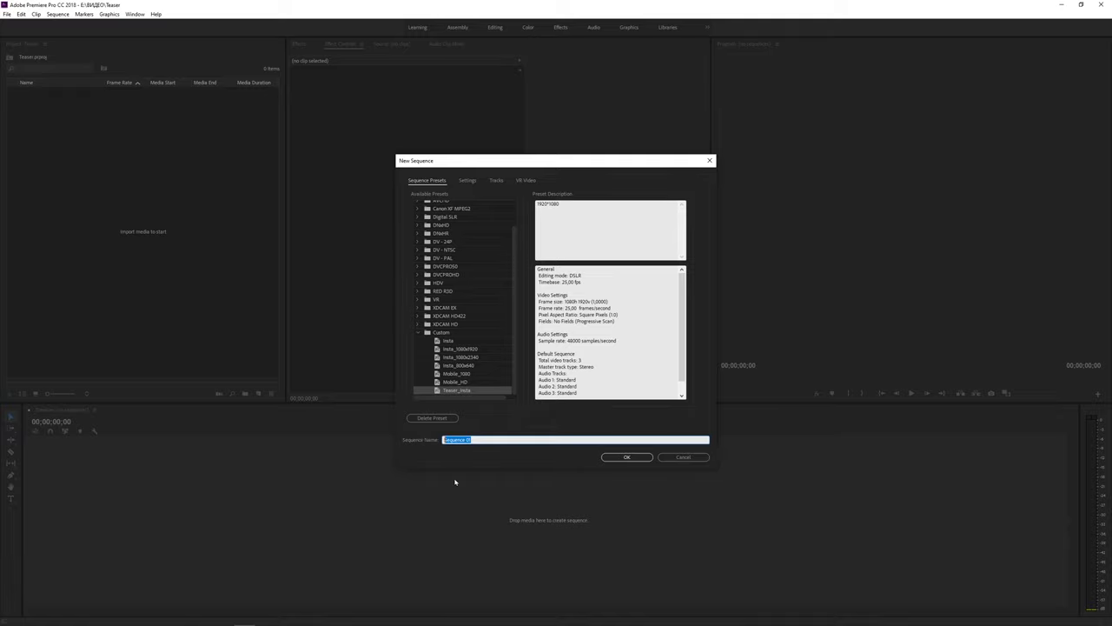
text(Teaser_1)
click(643, 458)
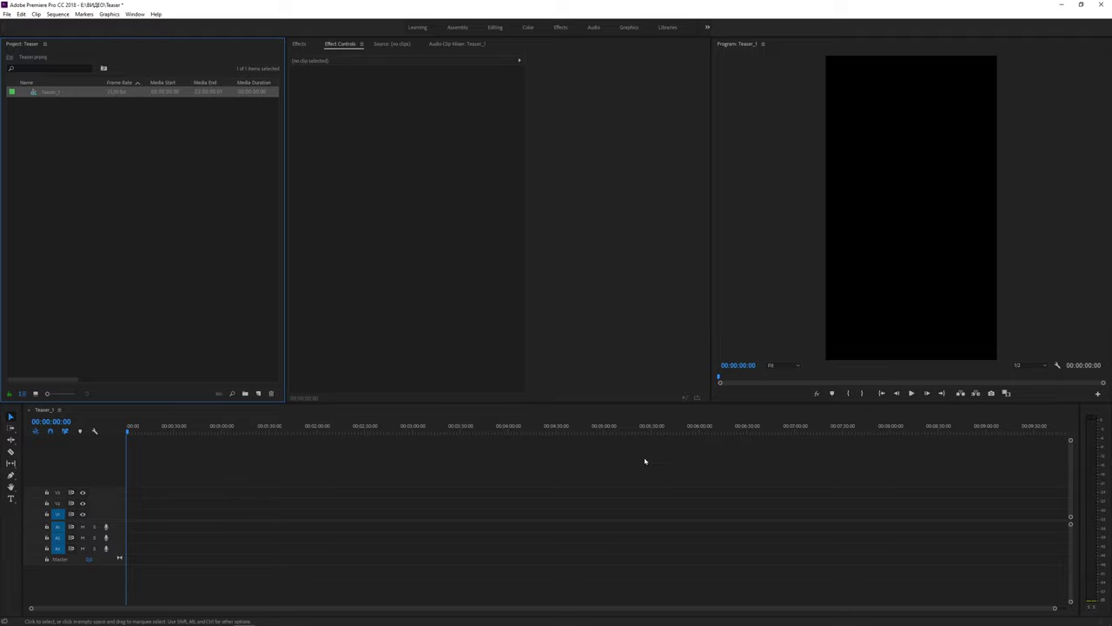
Step: Import the 000_Teaser photo folder and the dark texture image from 010_ТЕКСТУРА
click(1080, 5)
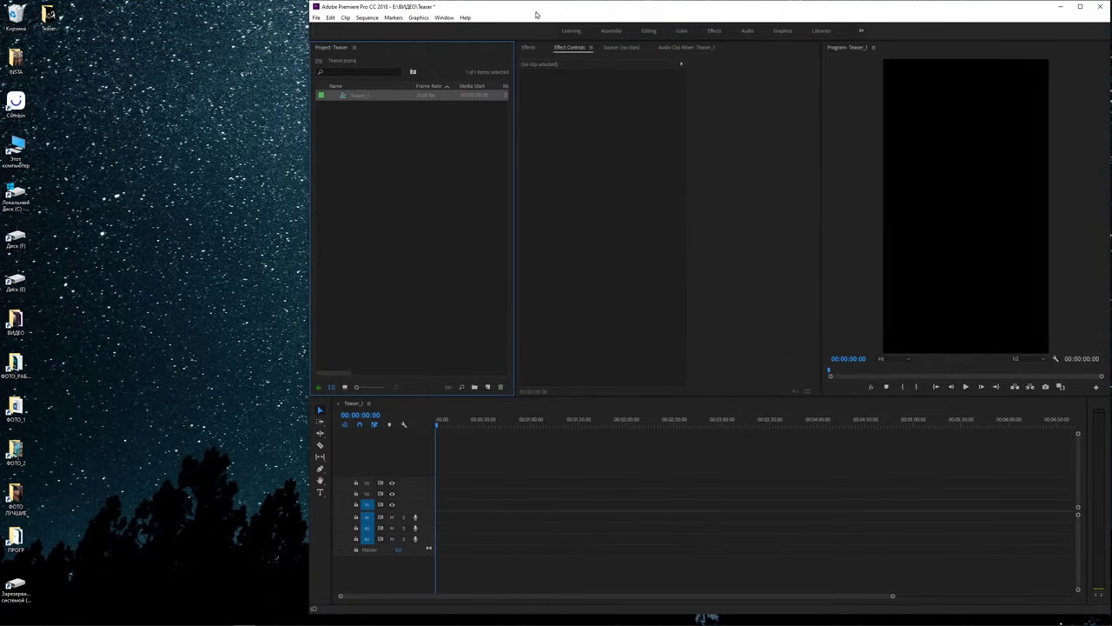
click(705, 616)
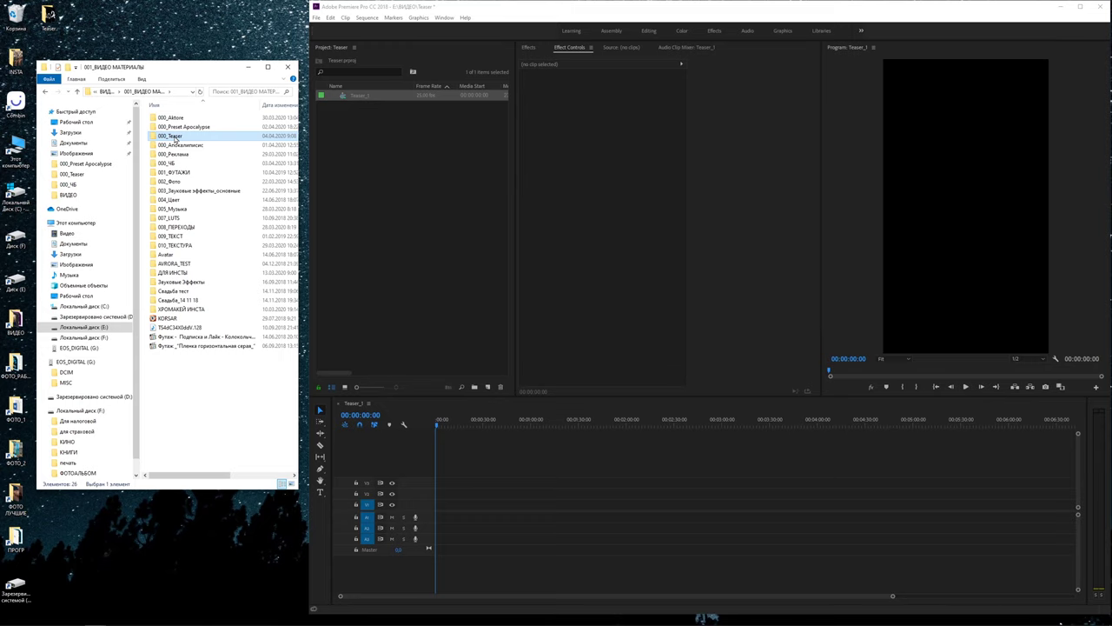
mouse_move(175, 139)
mouse_down()
mouse_move(350, 191)
mouse_move(341, 195)
mouse_up()
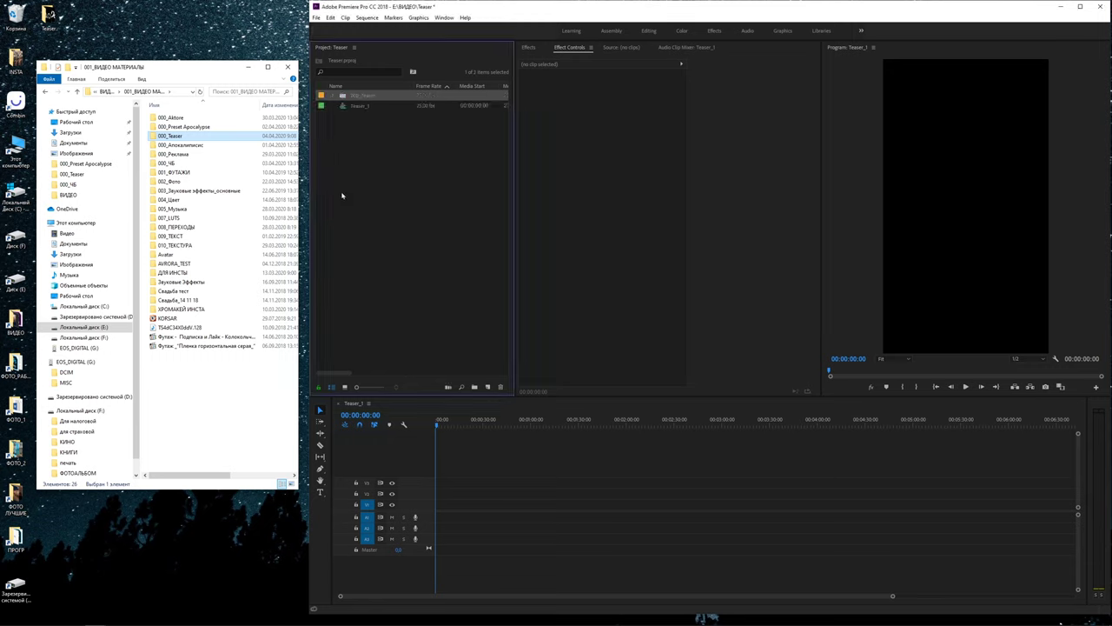
double_click(178, 245)
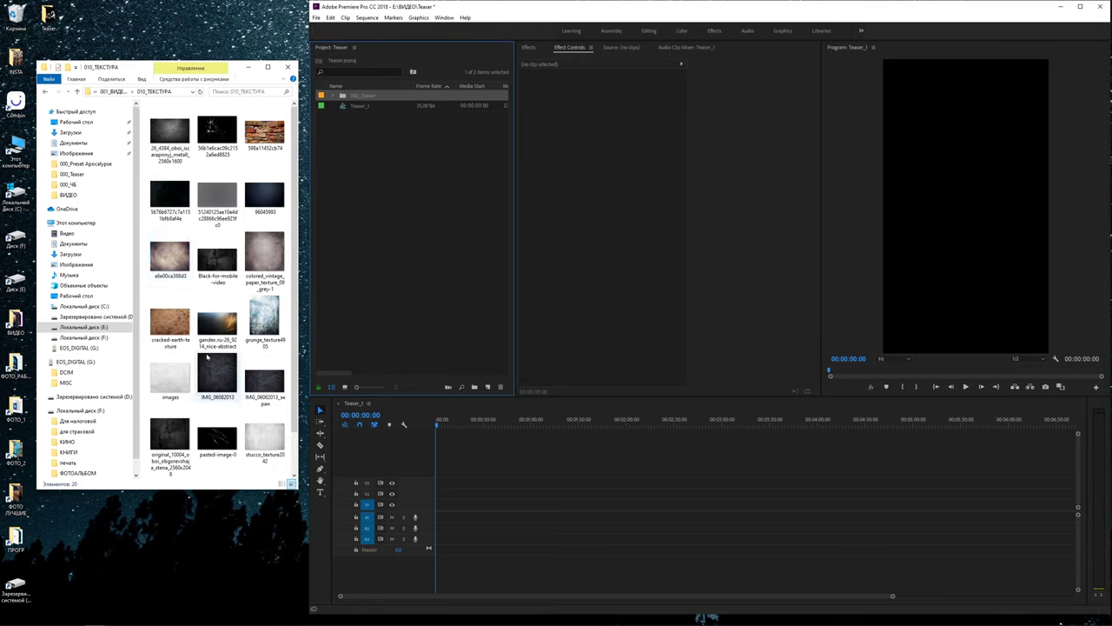
drag(217, 372, 378, 213)
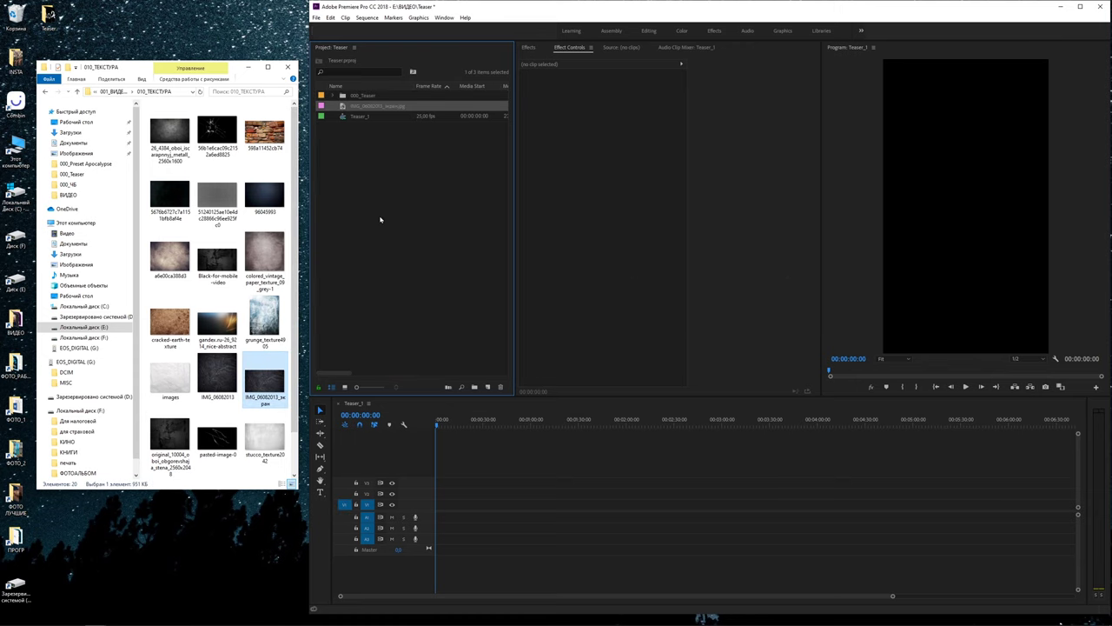
Step: Import the 'MusicbyAden - Your Story' track from the 005_Музыка folder
click(77, 92)
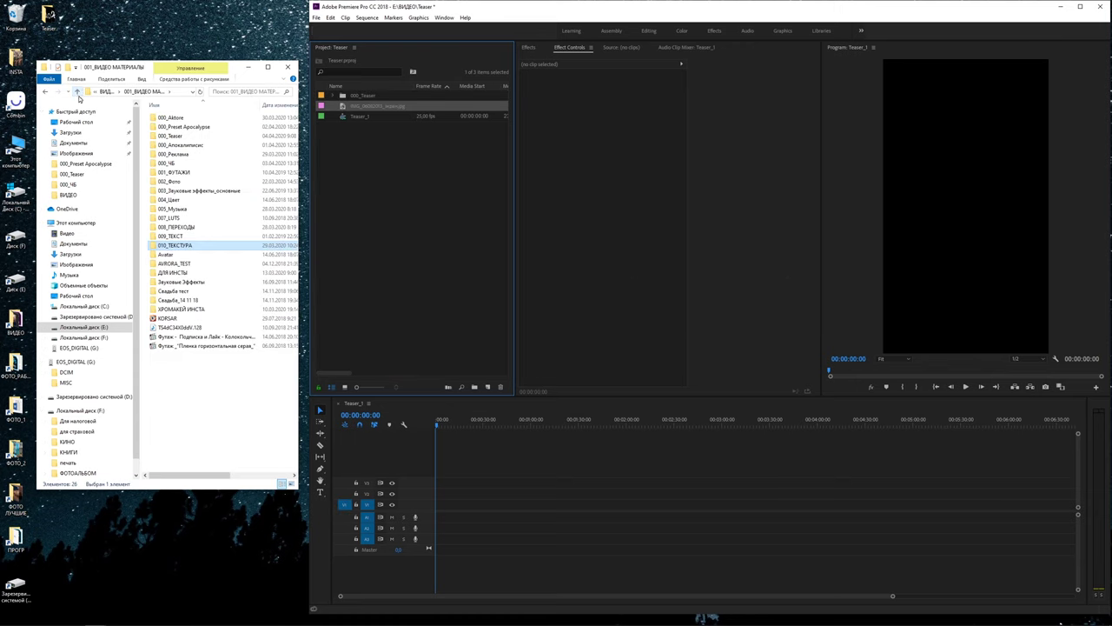
double_click(171, 208)
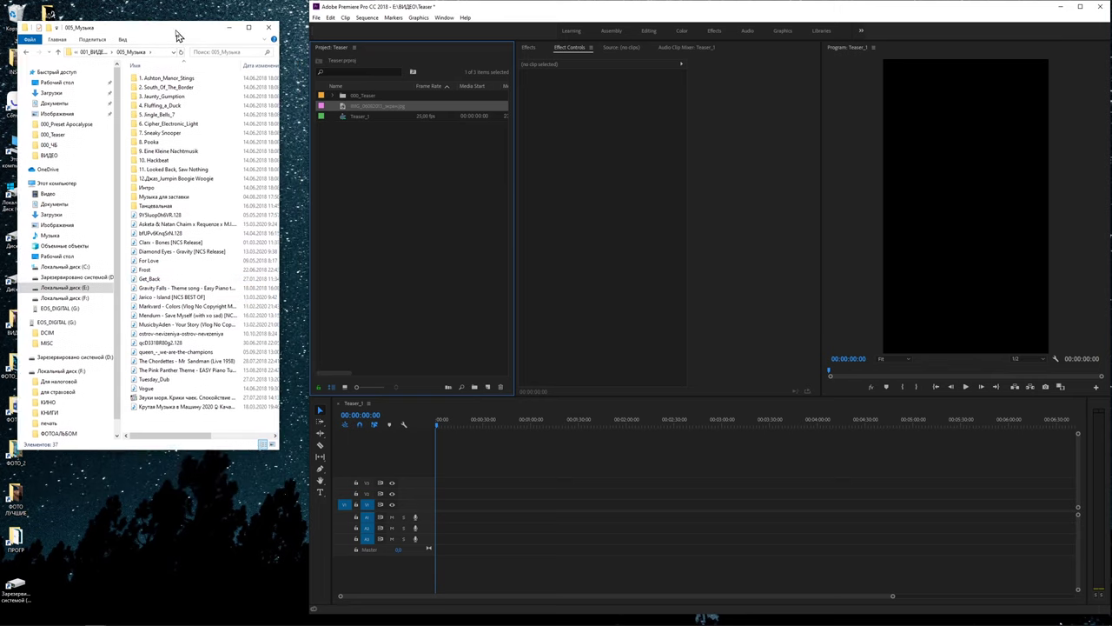
drag(198, 72, 165, 16)
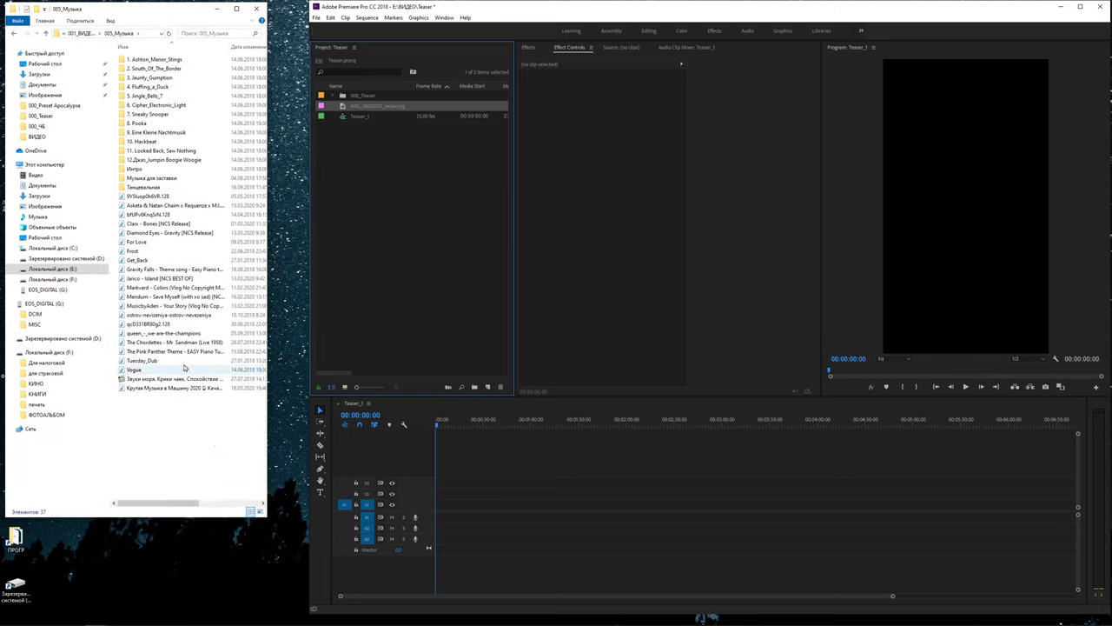
click(122, 307)
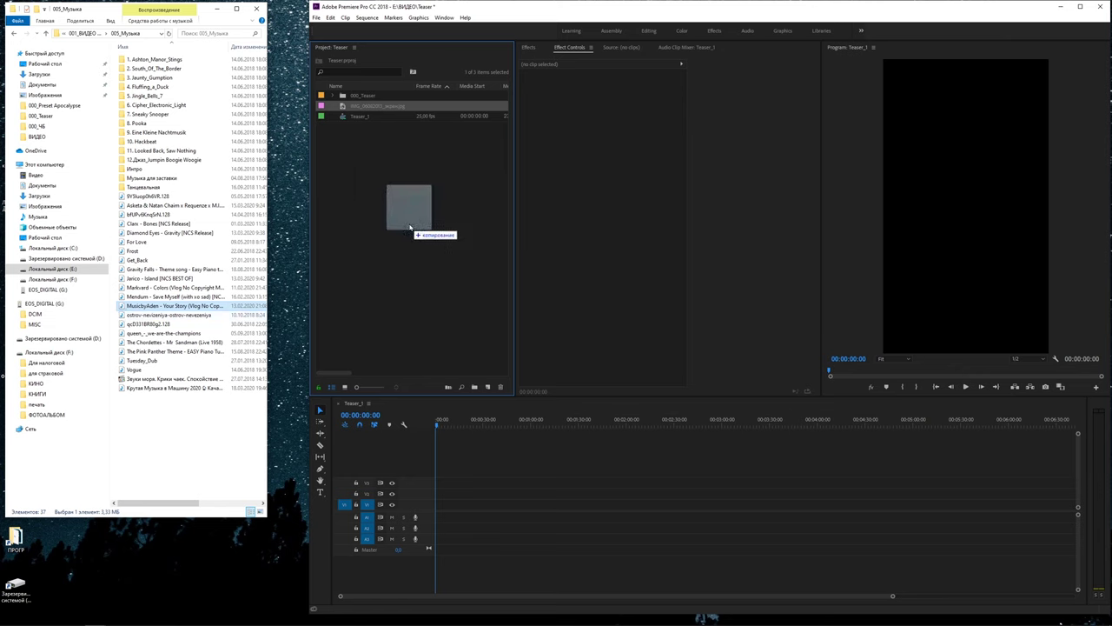
drag(122, 306, 416, 227)
click(257, 10)
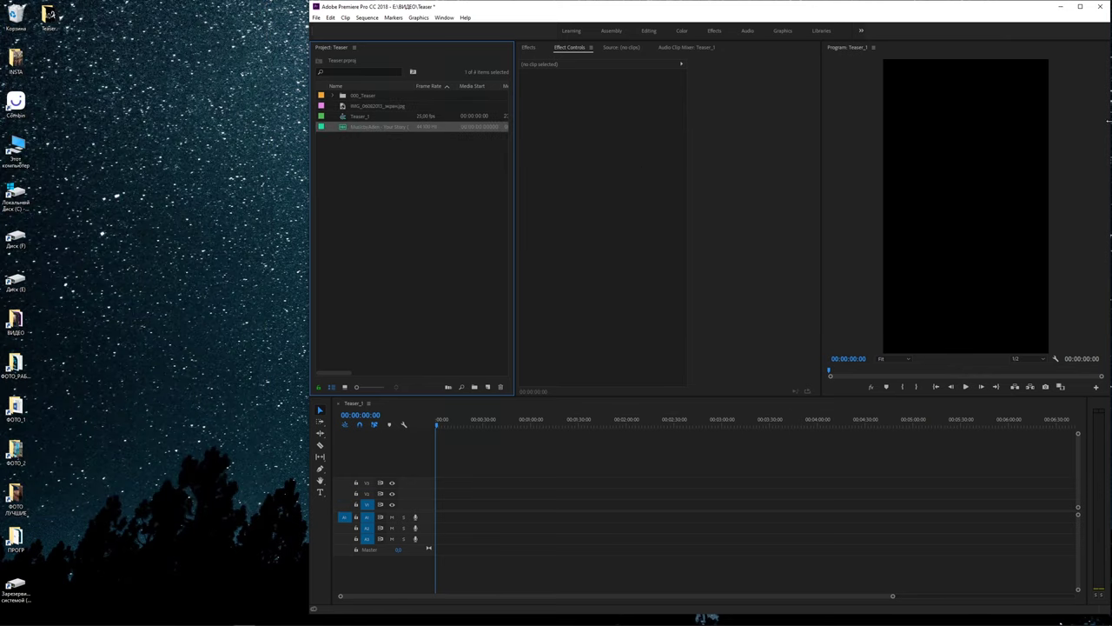
click(1080, 8)
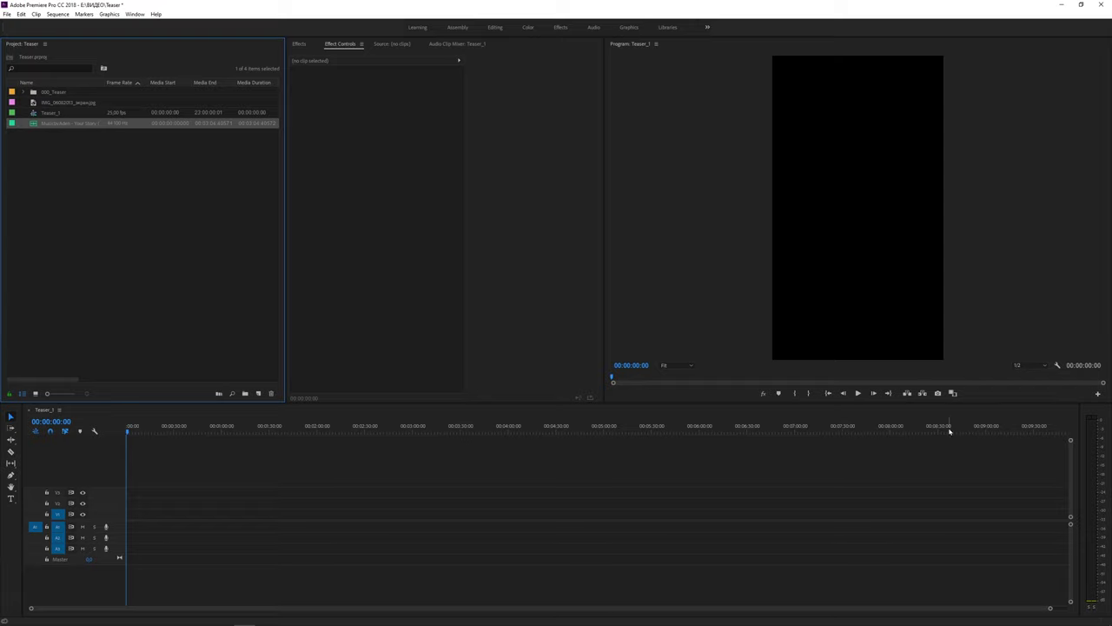
Step: Place the texture image on V1 and extend it to about 15 seconds (00:00:15:02)
click(148, 328)
mouse_move(65, 103)
mouse_down()
mouse_move(63, 159)
mouse_move(92, 252)
mouse_up()
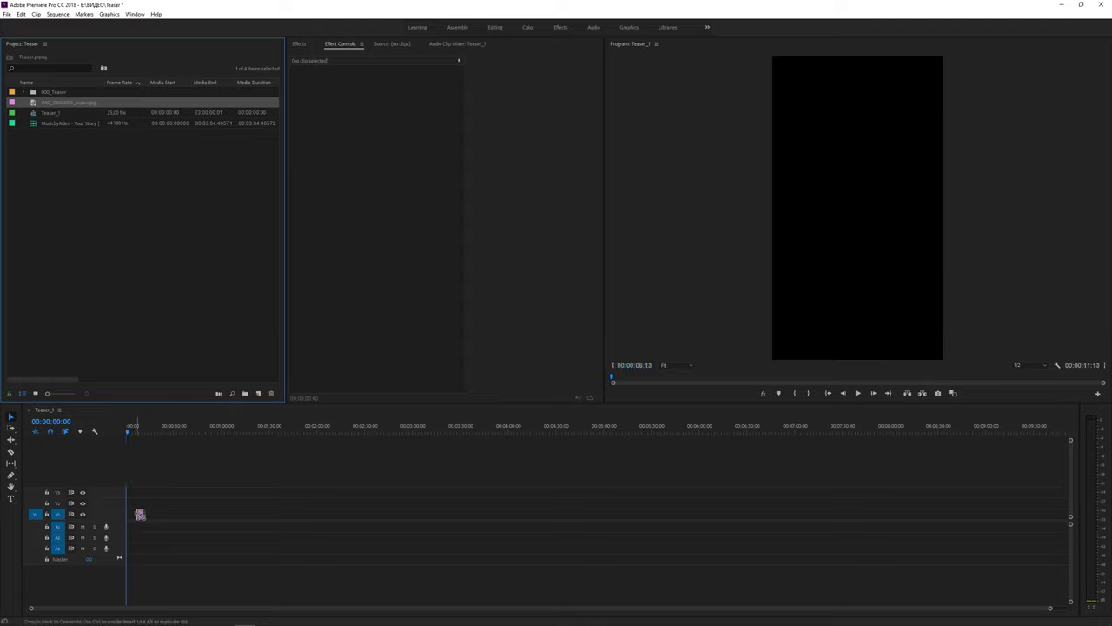
drag(92, 252, 130, 515)
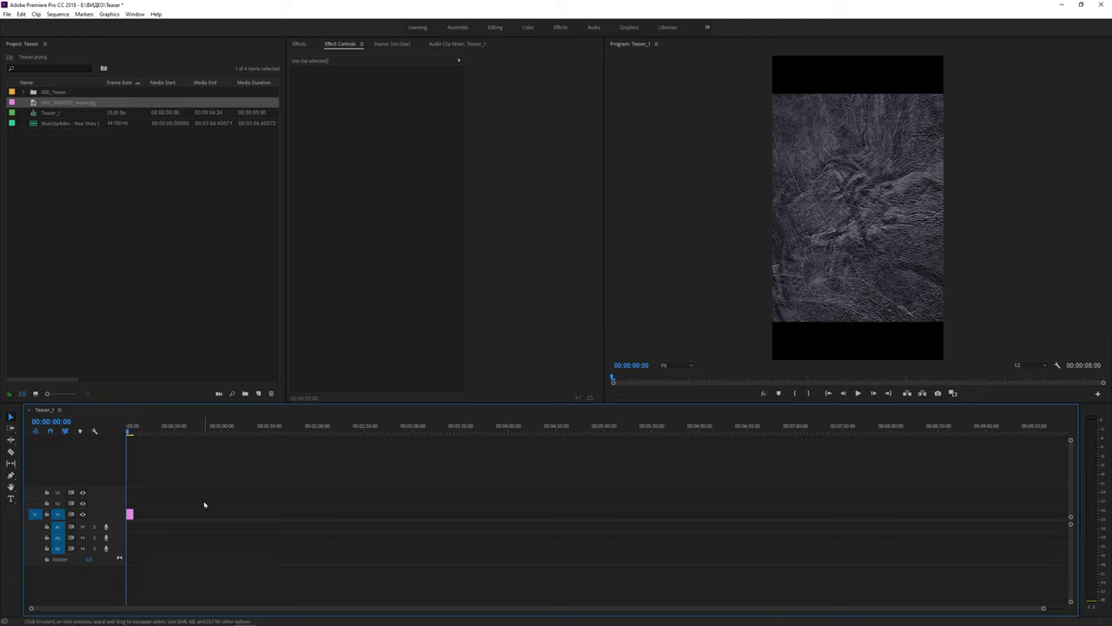
key(=)
key(=)
key(=)
key(=)
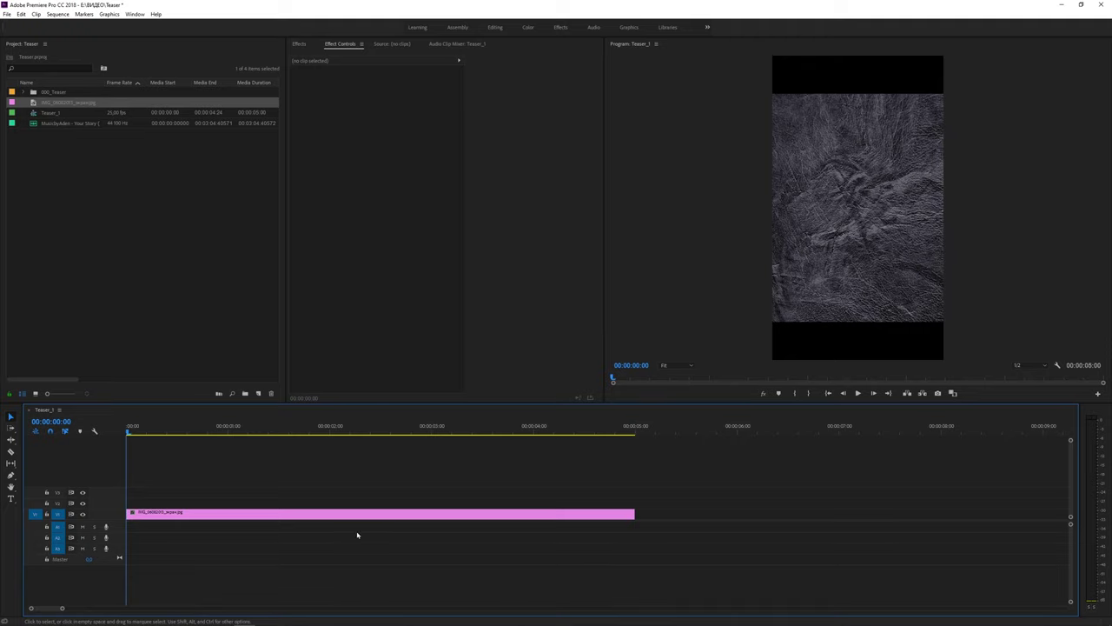
key(minus)
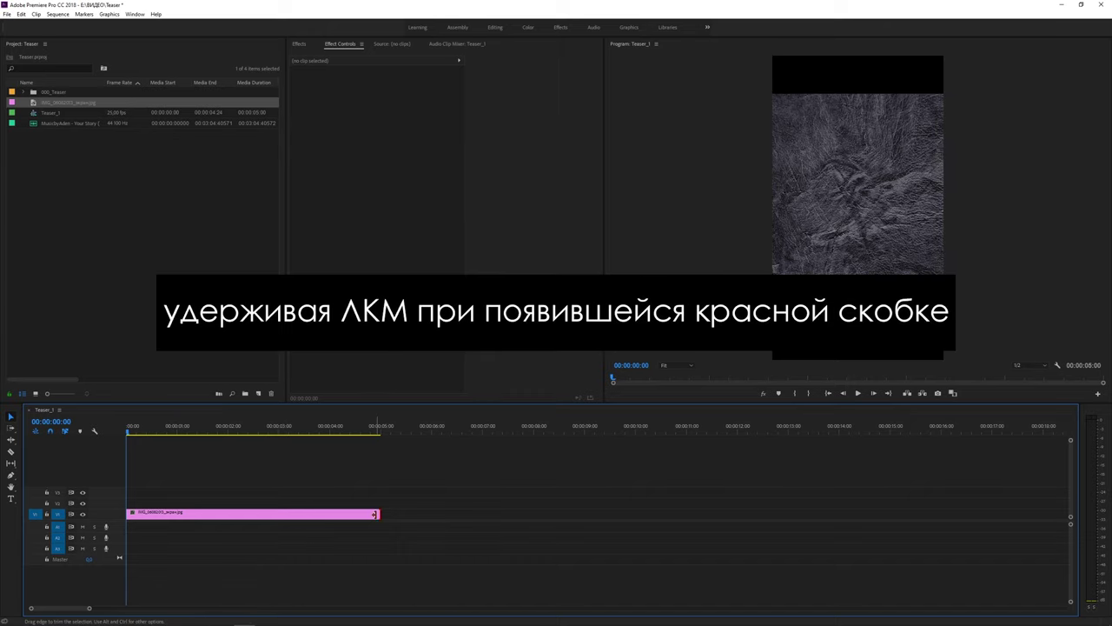
drag(376, 513, 887, 531)
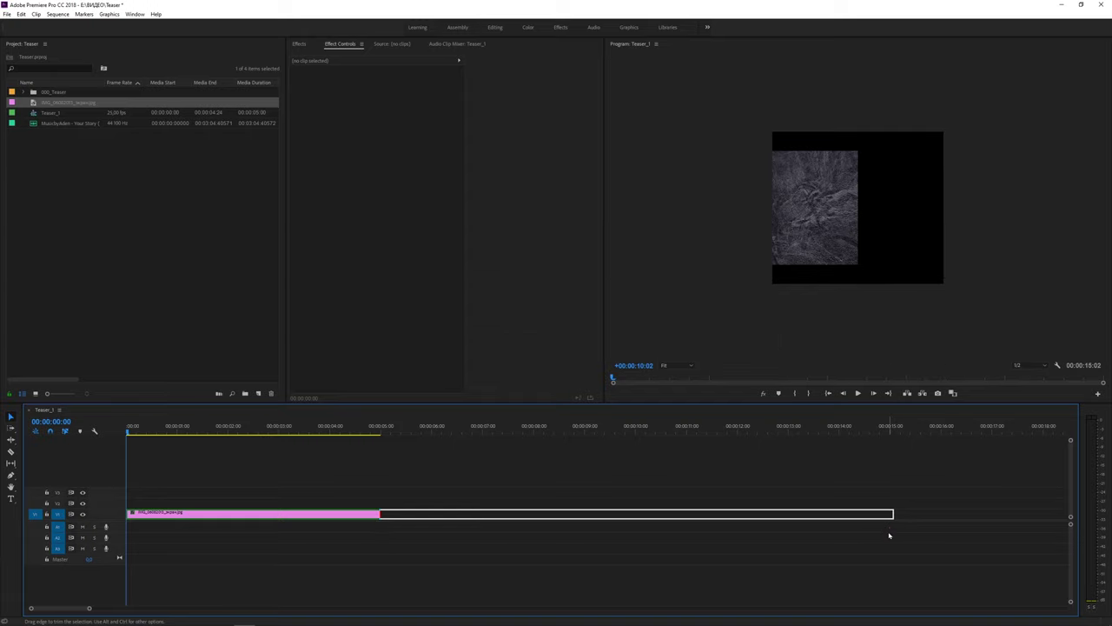
drag(887, 531, 889, 536)
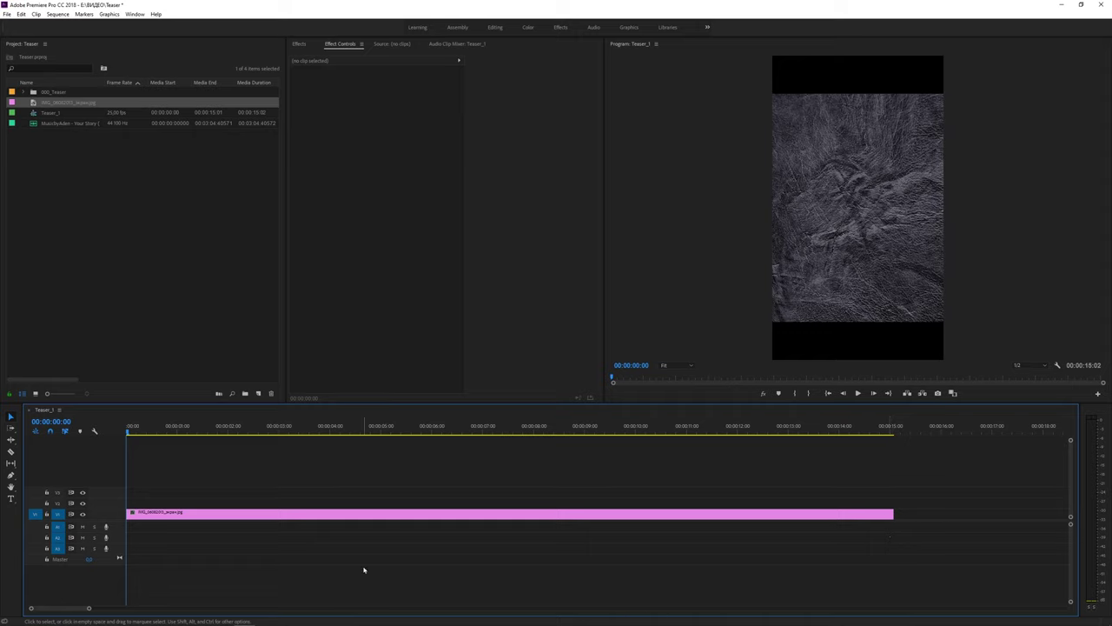
Step: Set the texture clip's Rotation to 90 in Effect Controls
click(326, 519)
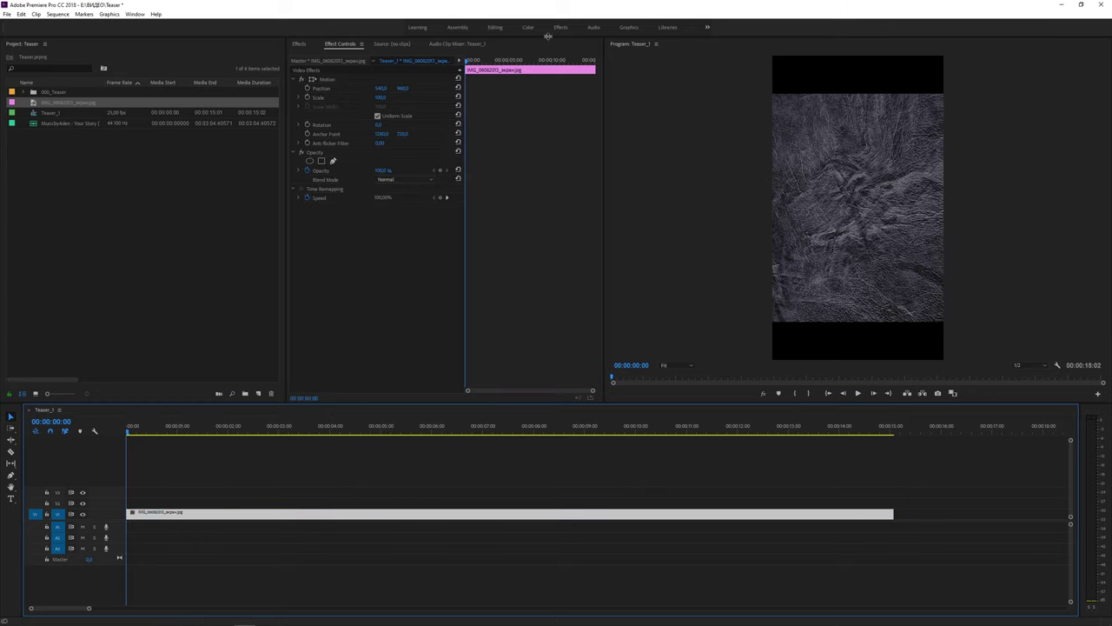
click(336, 45)
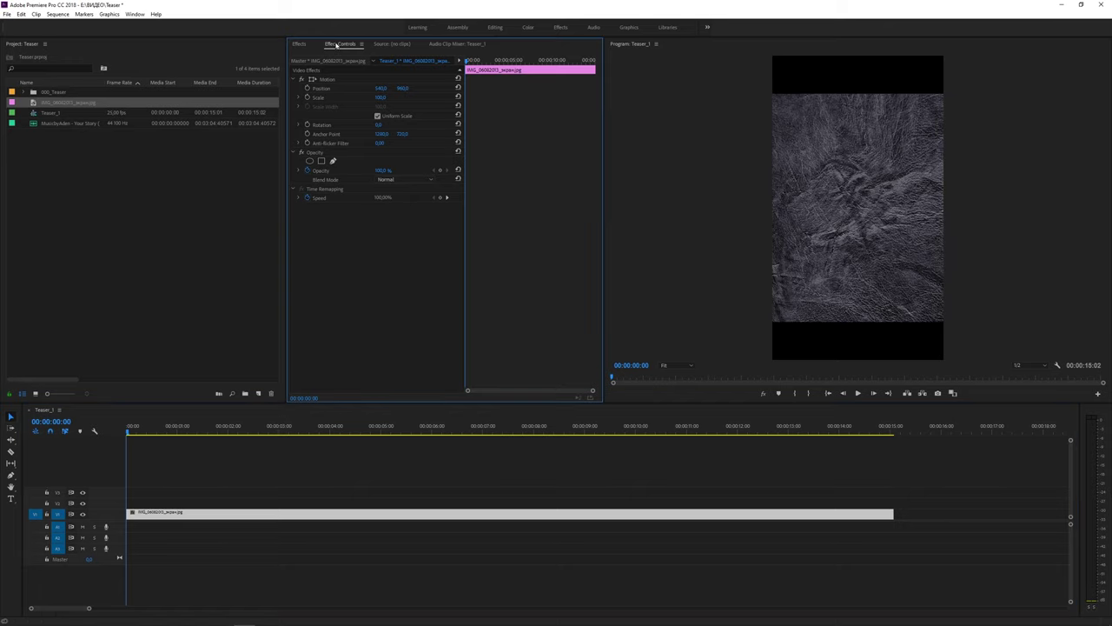
click(378, 127)
text(90)
key(Return)
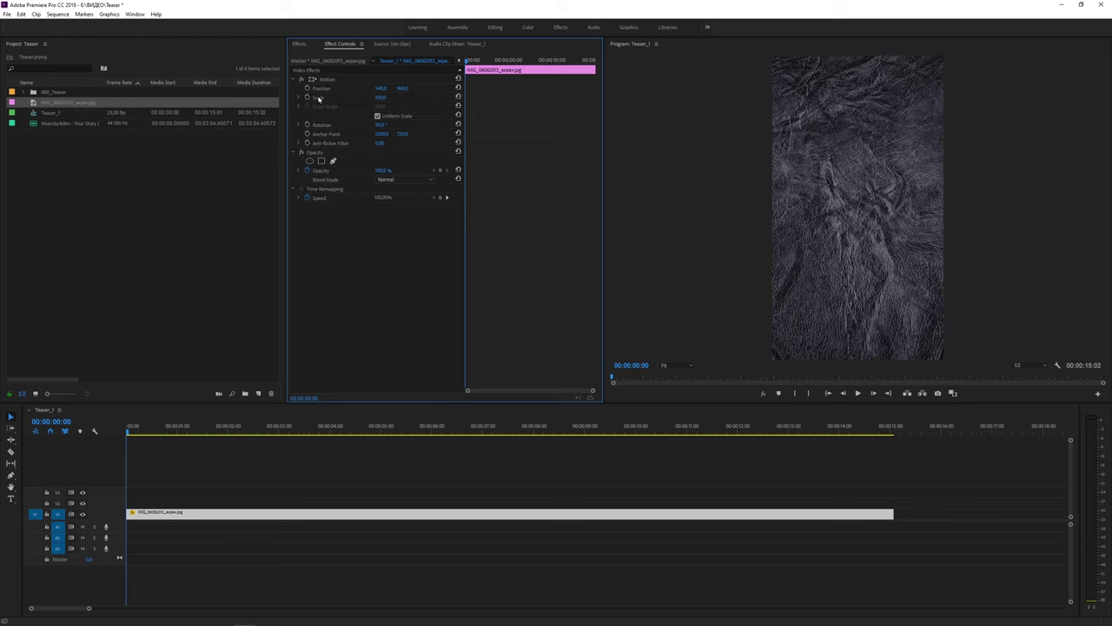
Step: Scale the texture up to fill the vertical frame, then preview IMG_0033-2.jpg
click(319, 97)
drag(972, 209, 946, 209)
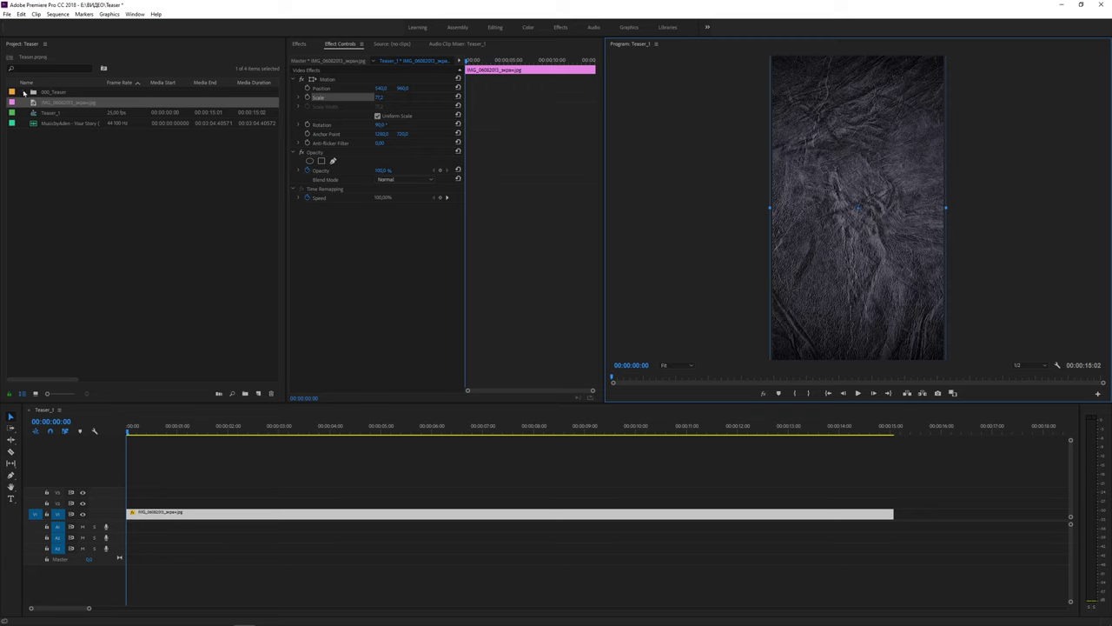
click(25, 92)
double_click(73, 155)
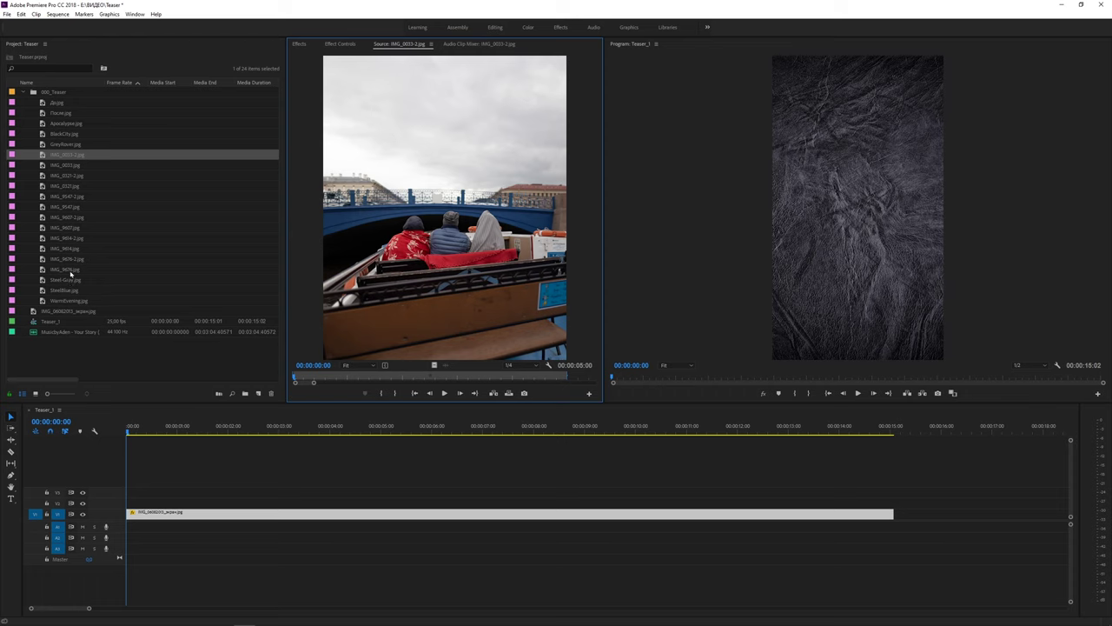
Step: Preview both IMG_0321 photo versions in Source, then place IMG_0321-2.jpg and IMG_0321.jpg on V2
double_click(42, 175)
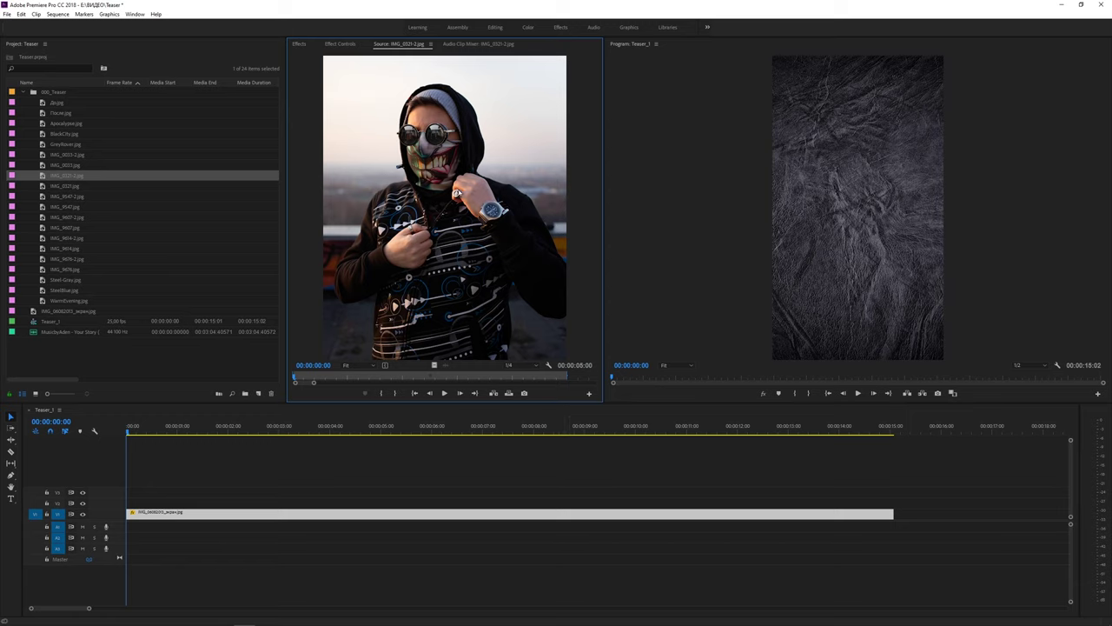
double_click(63, 186)
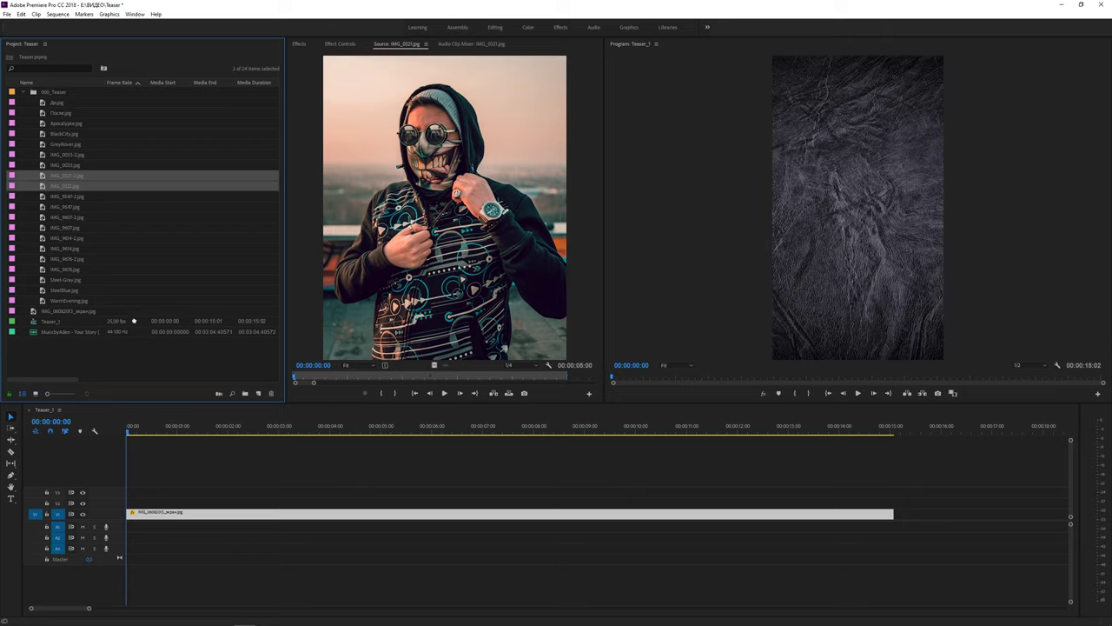
drag(63, 186, 240, 508)
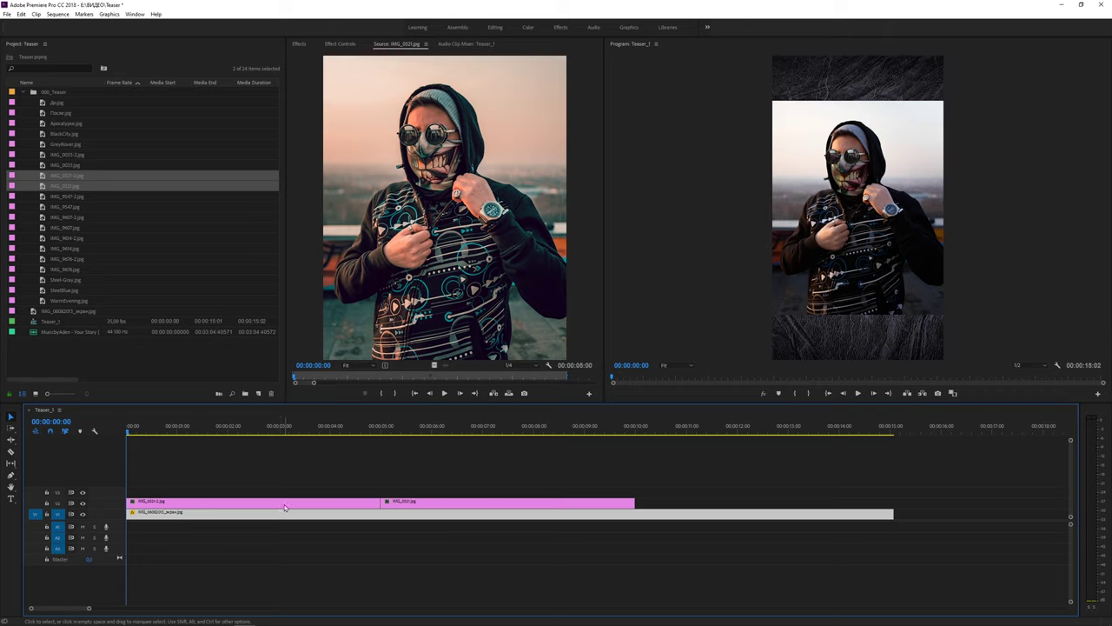
Step: Shorten the first V2 photo clip and slide the second photo clip back against it
click(285, 504)
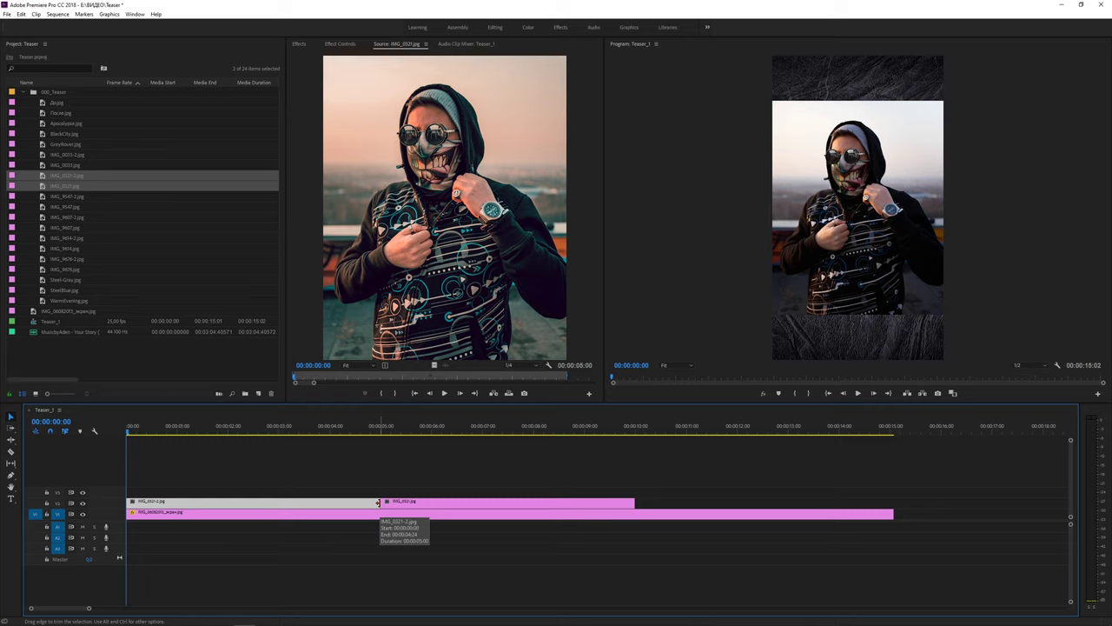
drag(378, 502, 199, 503)
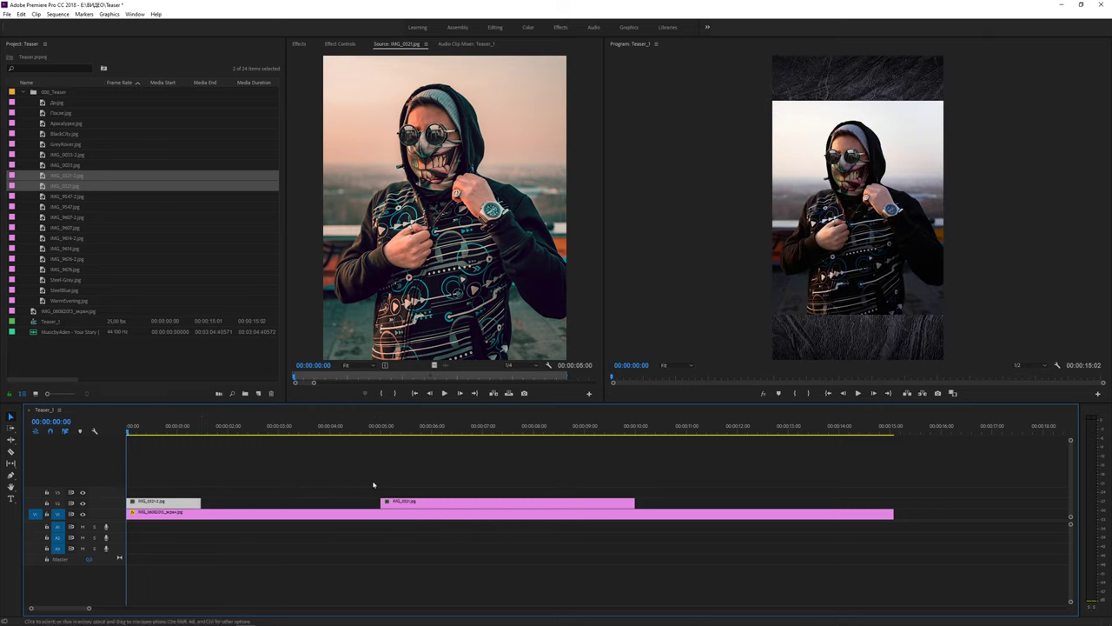
click(438, 506)
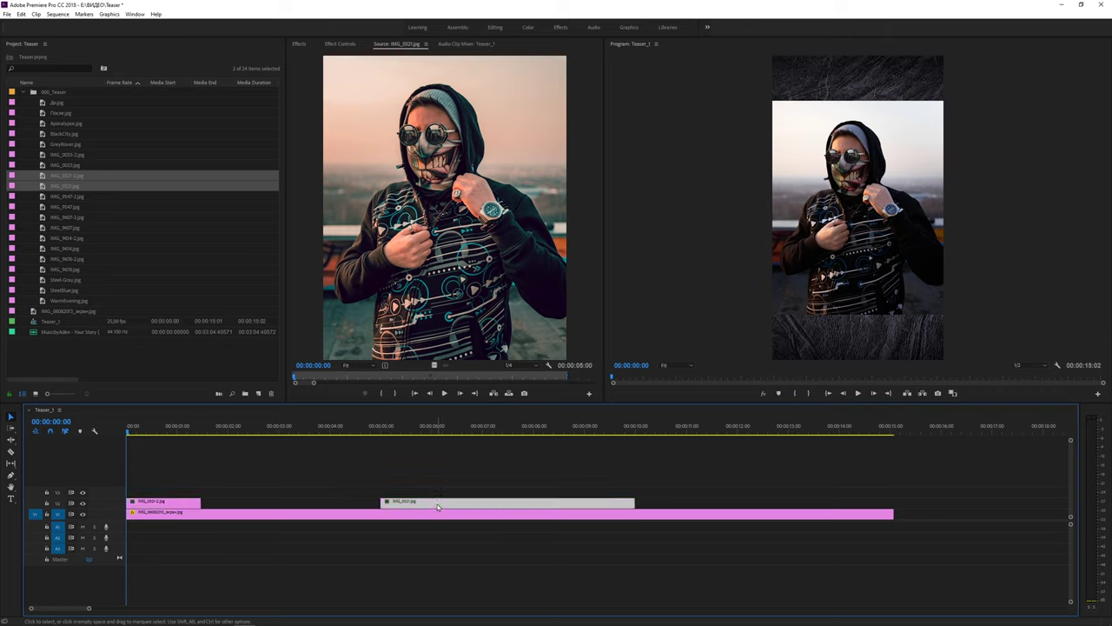
drag(438, 505, 266, 504)
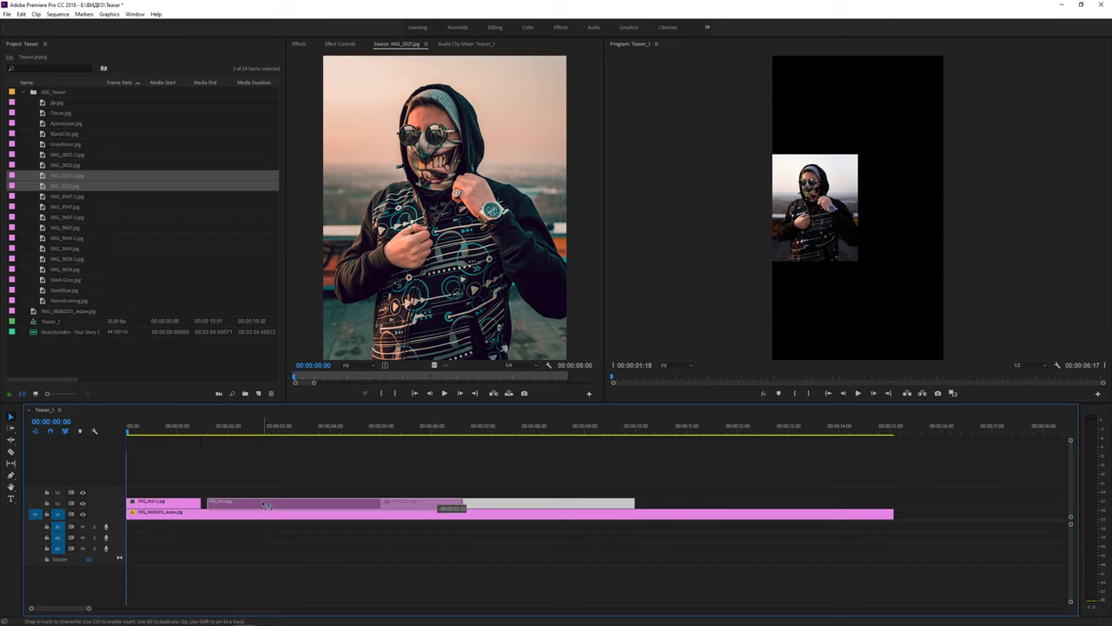
drag(266, 505, 265, 505)
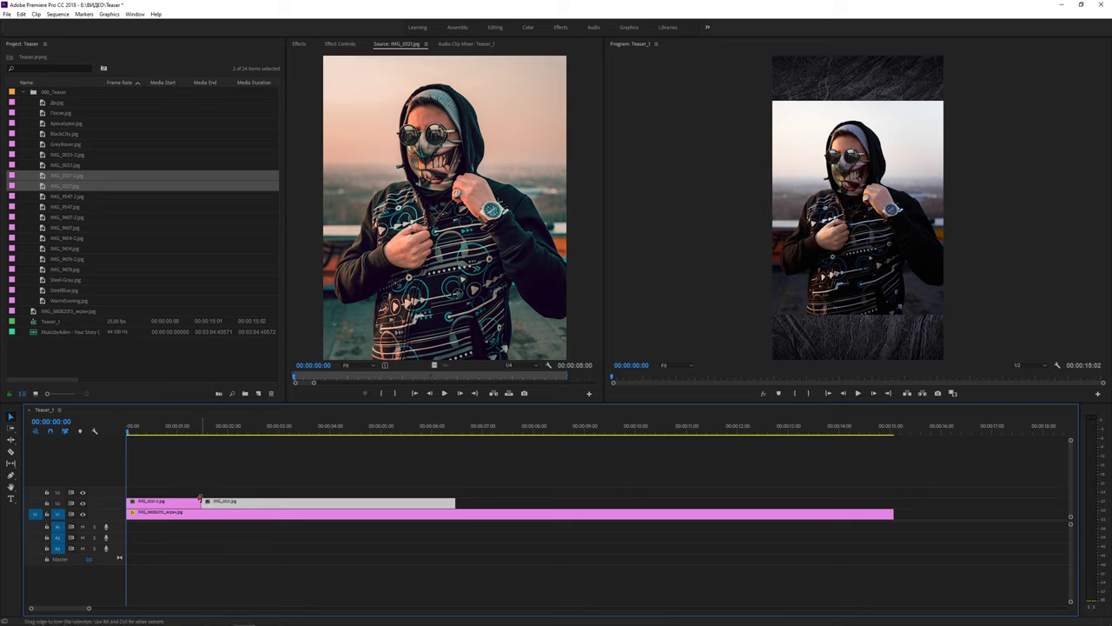
Step: Trim the second photo clip to end at 00:00:03:00 and select the first clip
click(51, 431)
click(51, 431)
drag(452, 502, 278, 503)
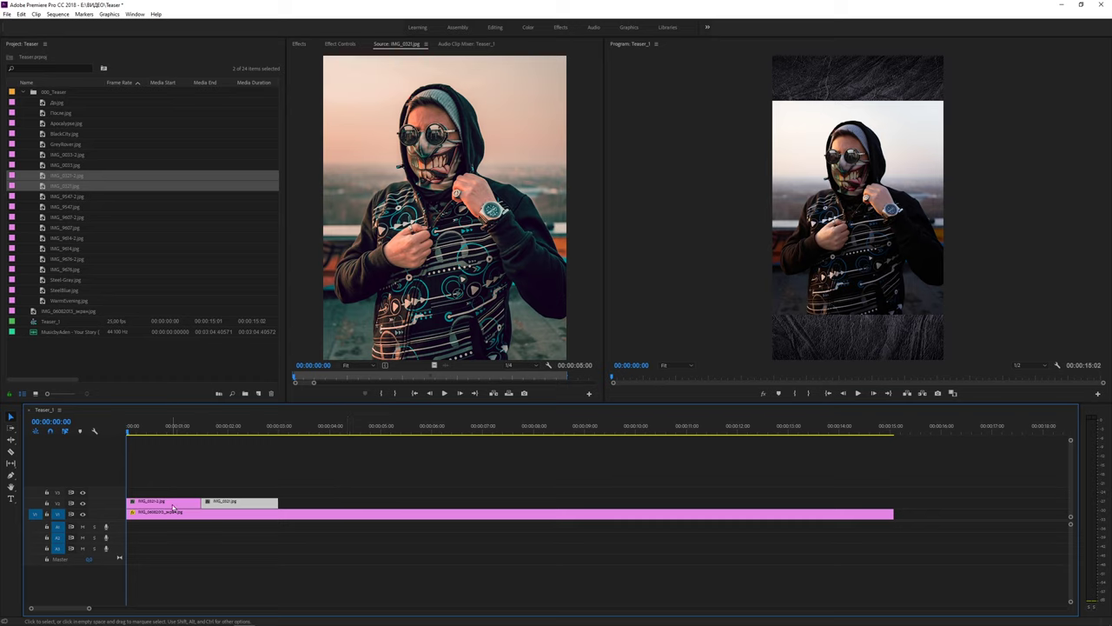
click(173, 504)
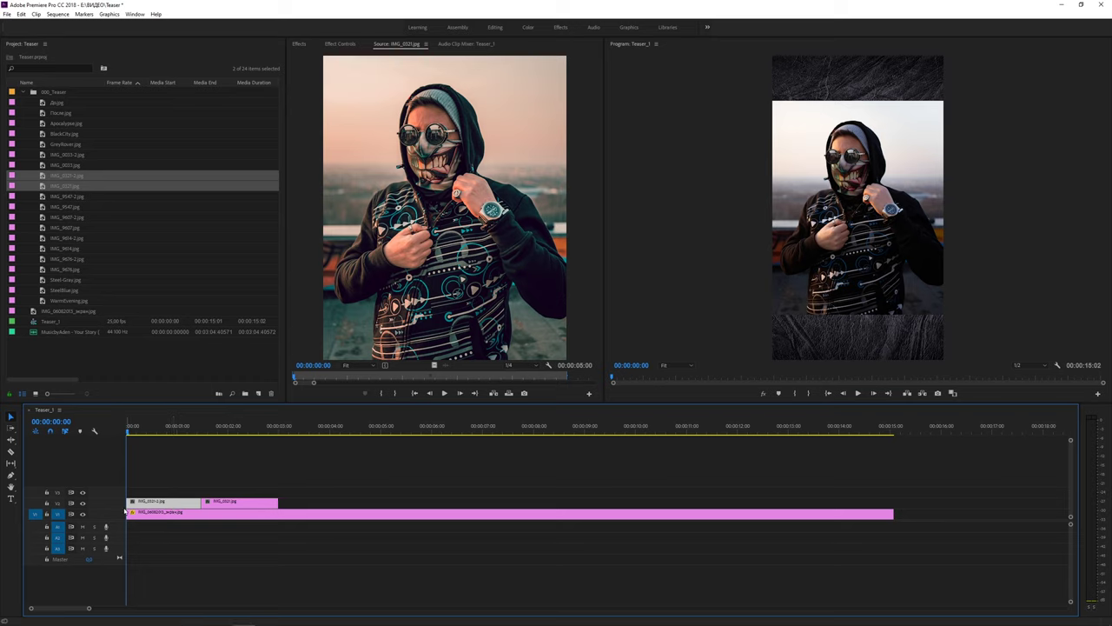
drag(127, 432, 142, 432)
Step: Set the first photo clip's Motion Scale to 90
click(340, 44)
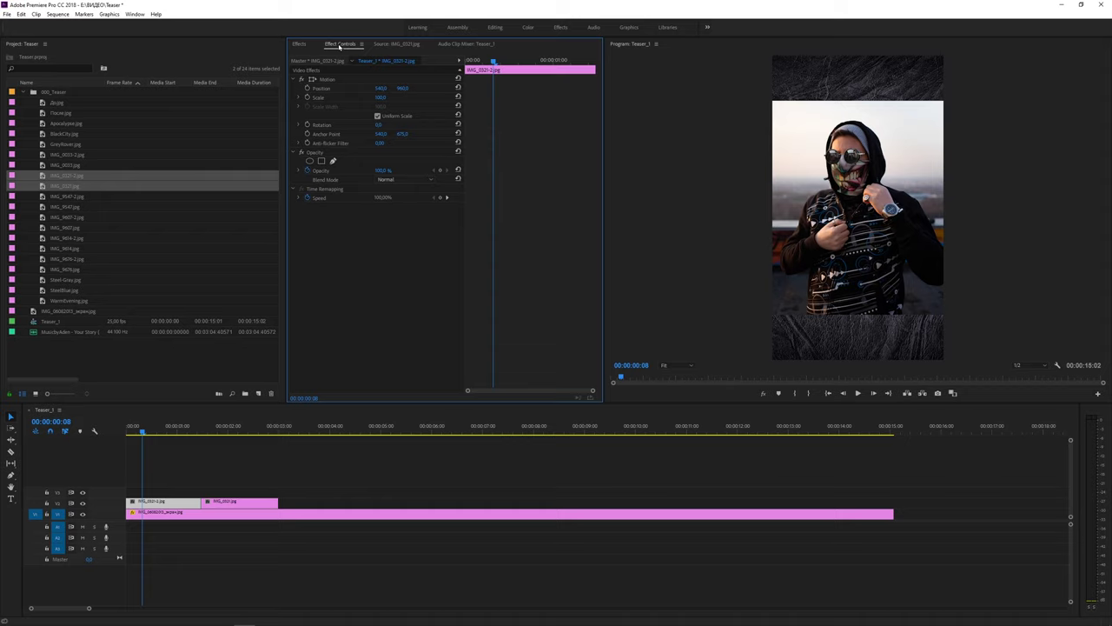
click(380, 98)
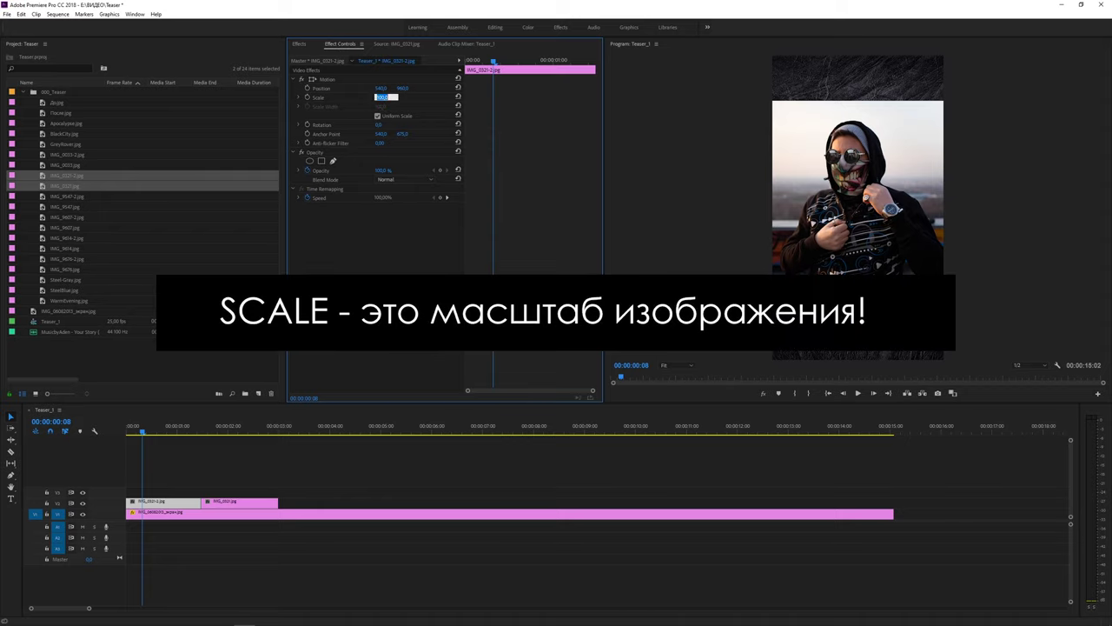
text(90)
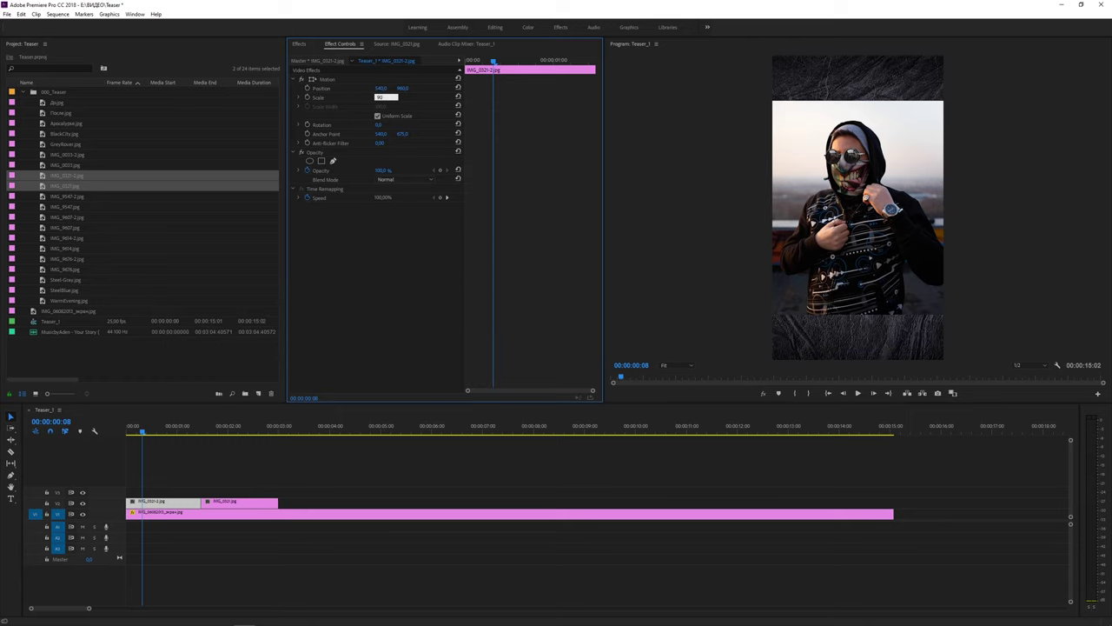
key(Return)
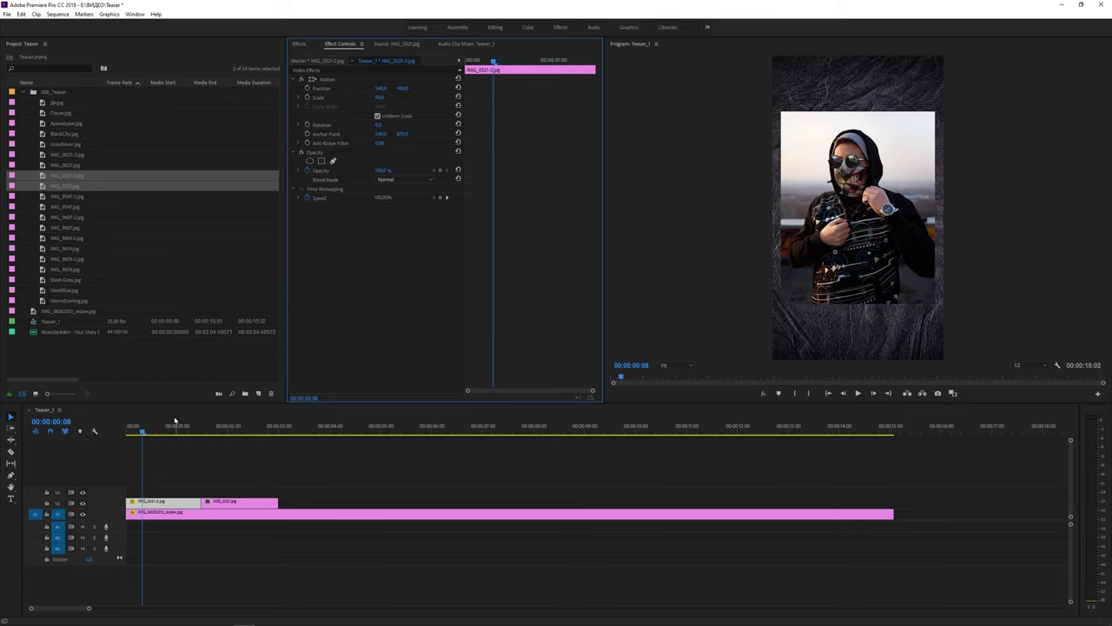
Step: Scale the second photo clip to 90 as well and put the playhead at 00:00:01:00
click(142, 433)
drag(142, 432, 224, 437)
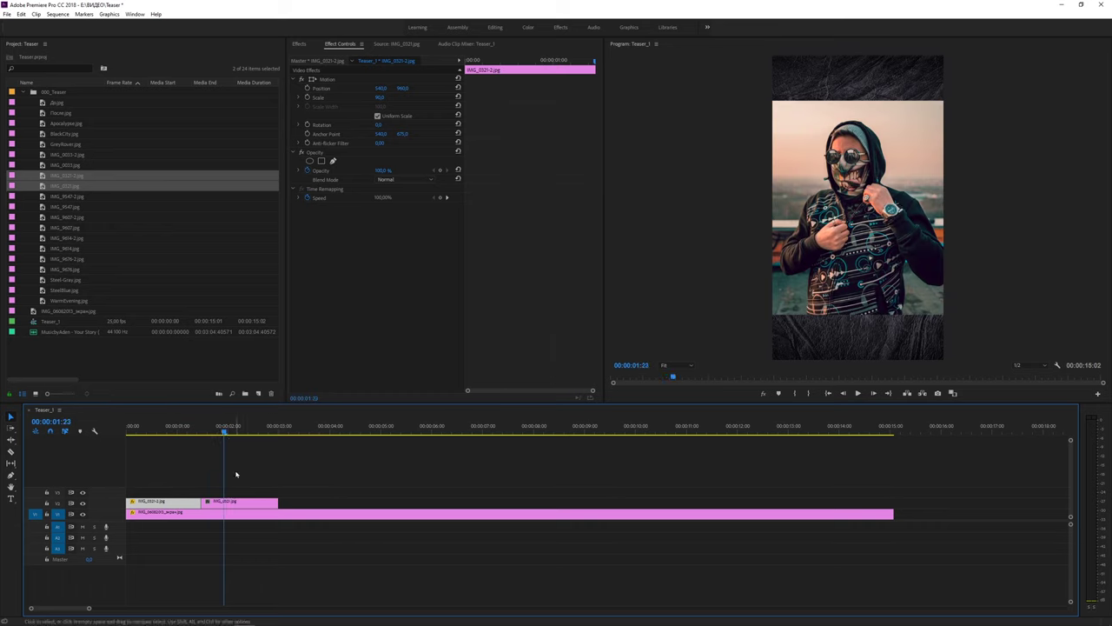
click(237, 504)
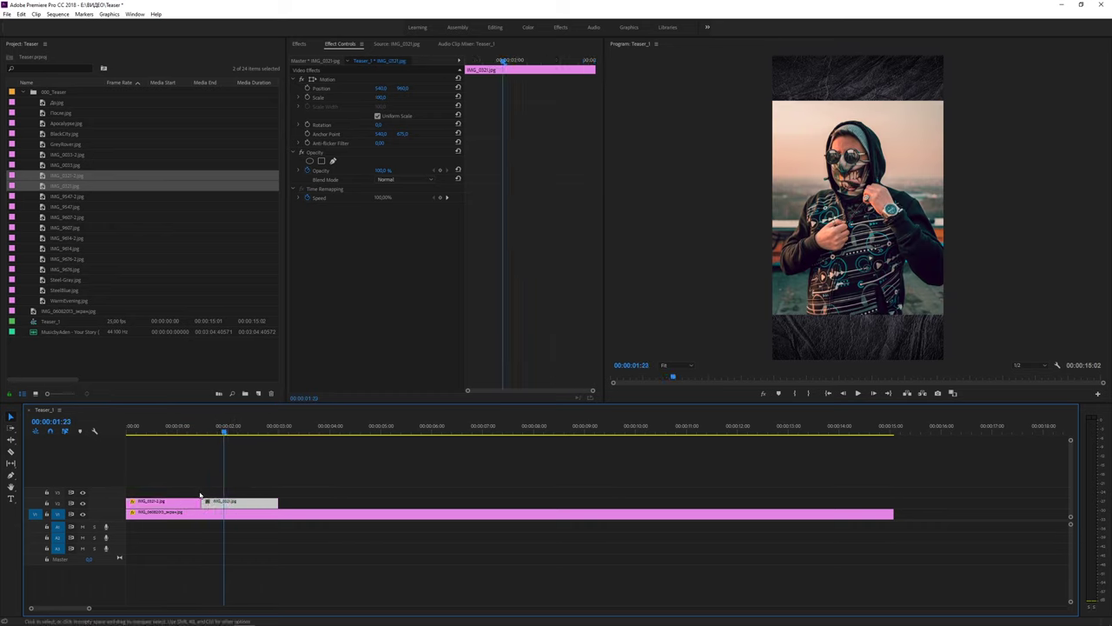
click(380, 98)
text(90)
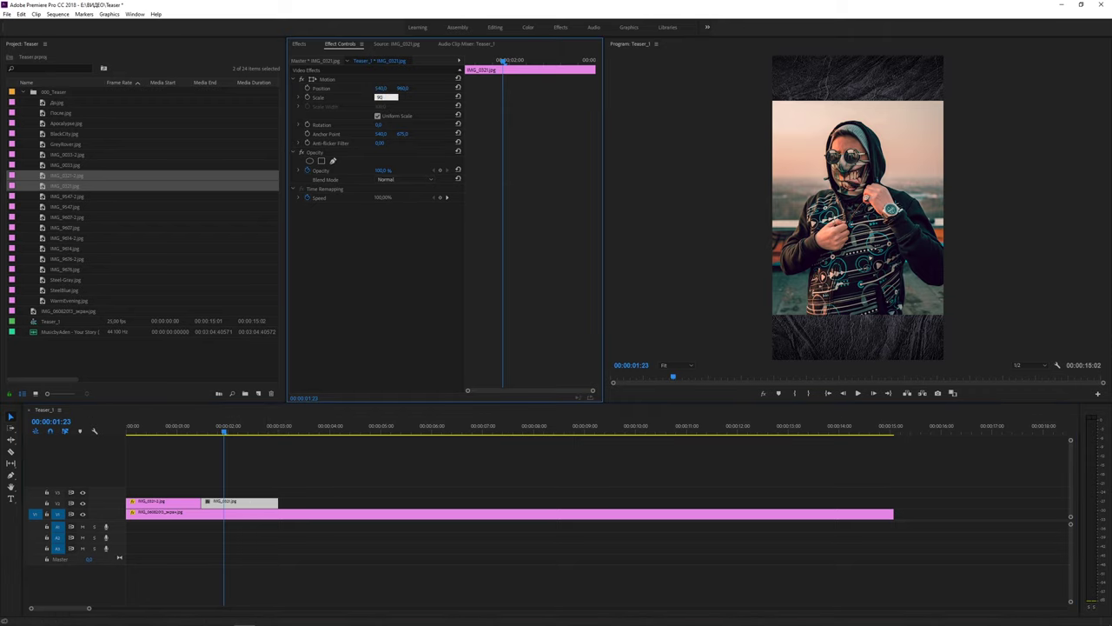
key(Return)
text(100)
key(Return)
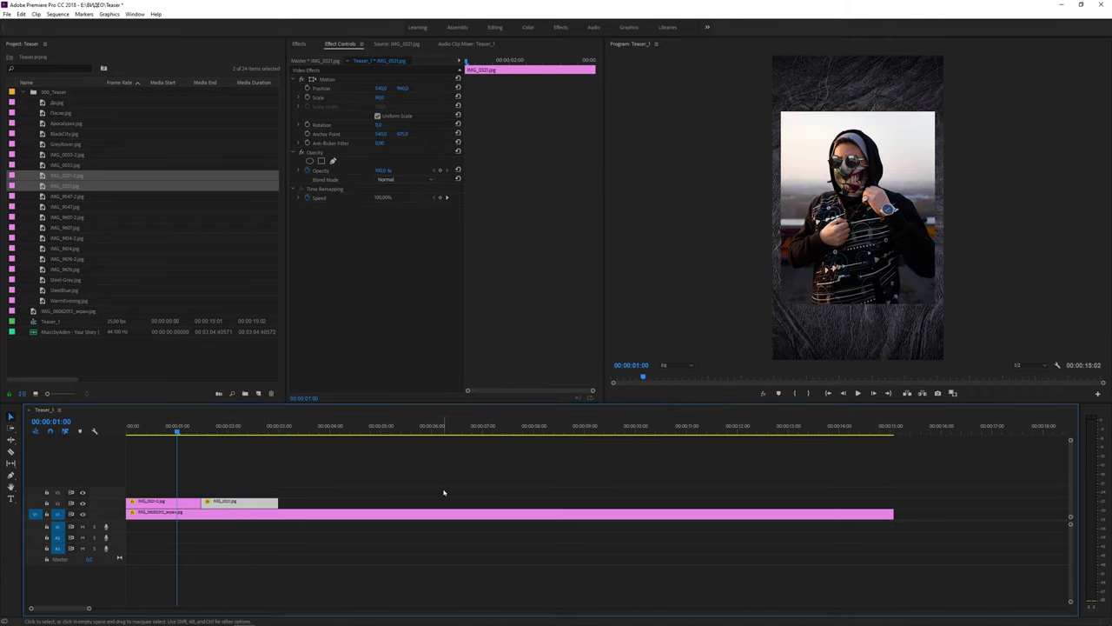
Step: Apply a Wipe transition between the two photo clips and lengthen it past one second
click(299, 44)
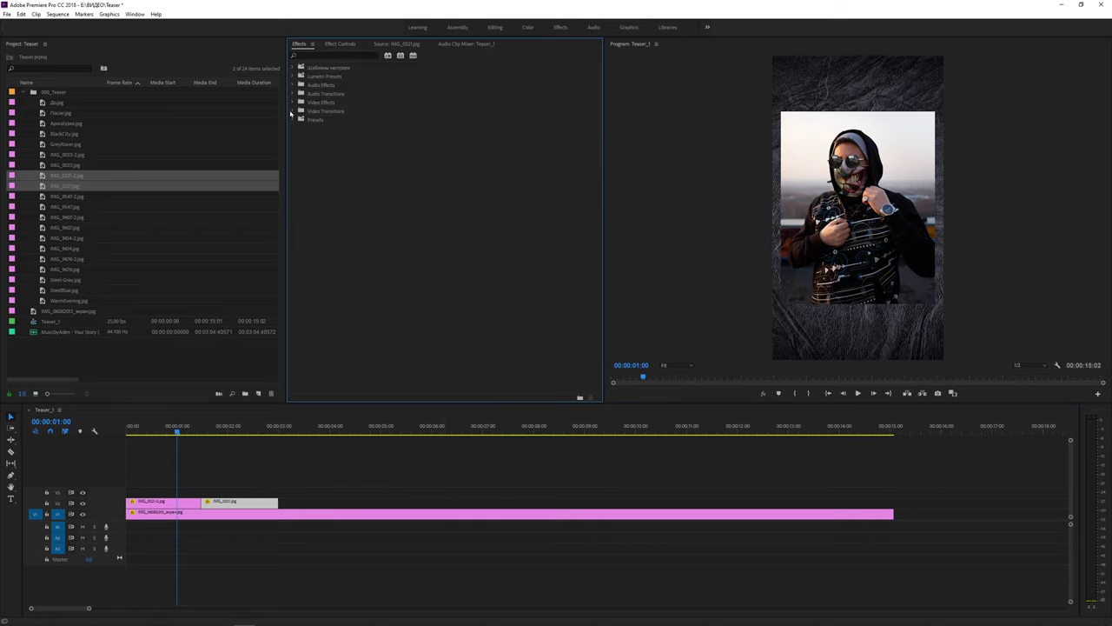
click(292, 112)
click(298, 171)
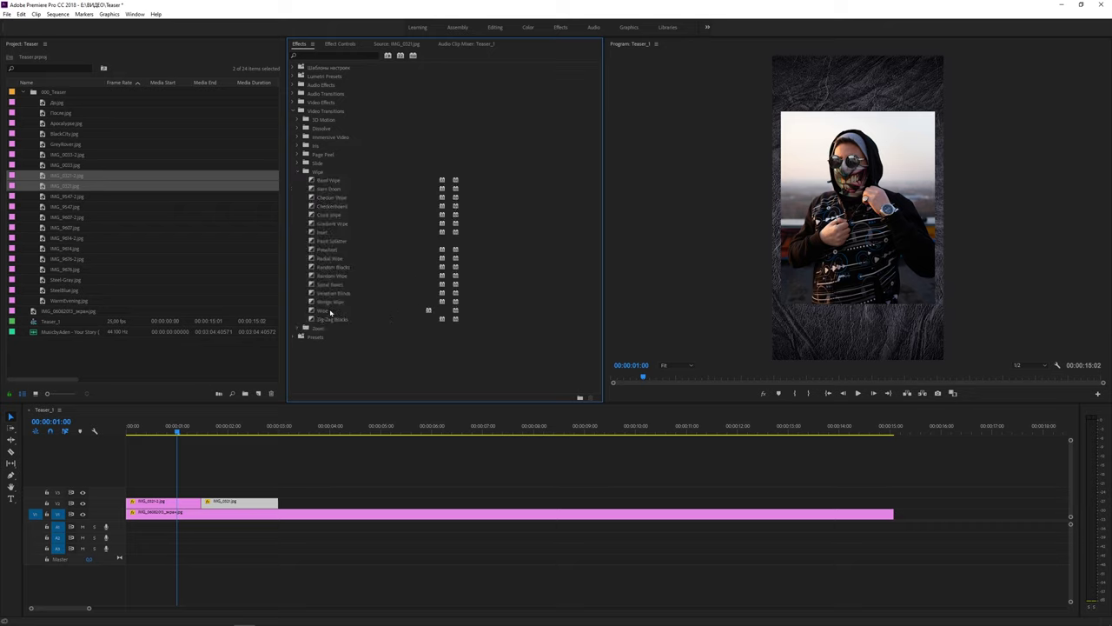
drag(321, 311, 203, 502)
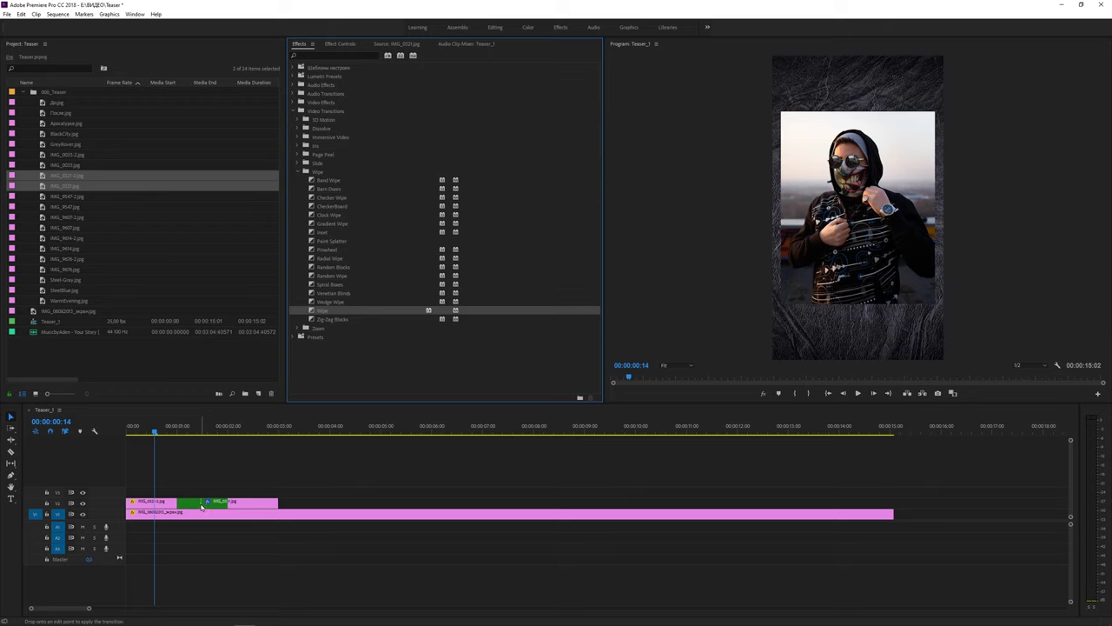
drag(204, 510, 203, 513)
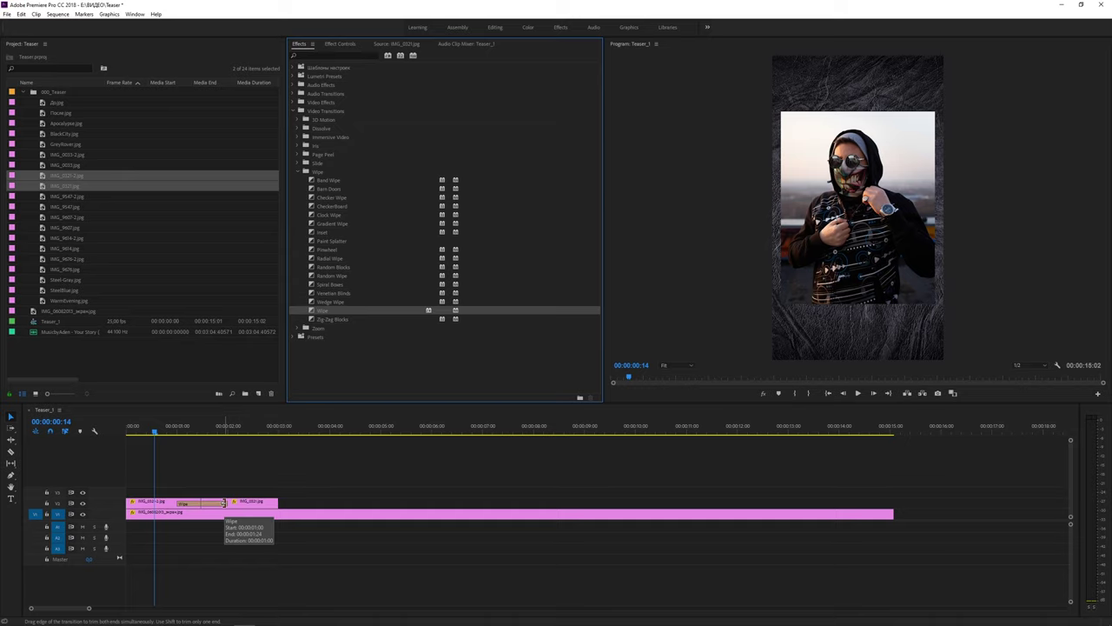
drag(223, 503, 239, 503)
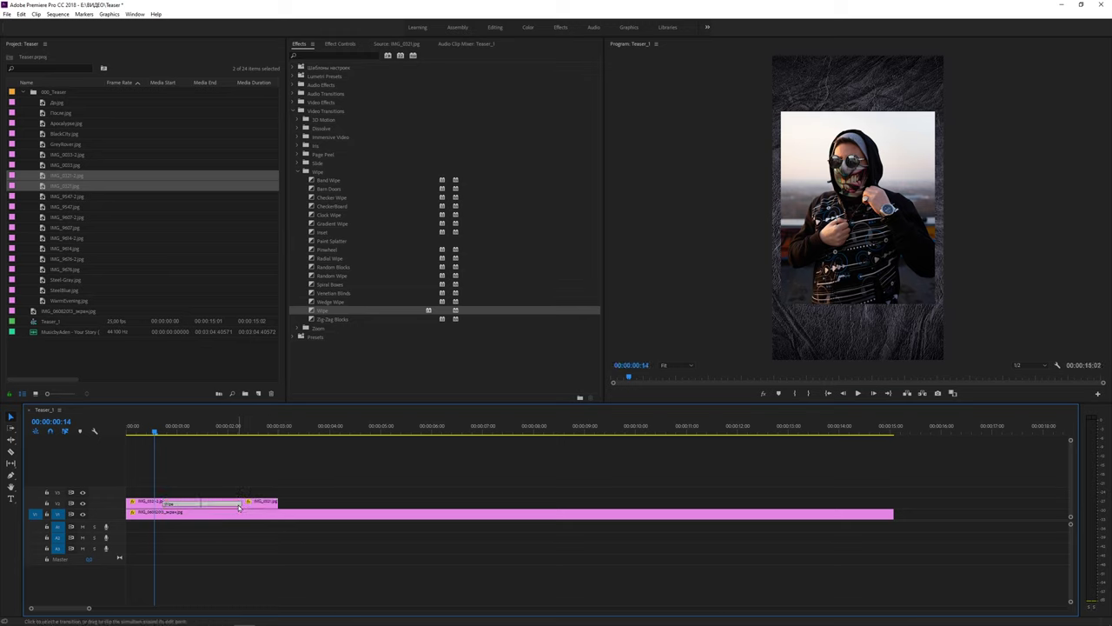
Step: Play the sequence from the start to preview the wipe
drag(155, 432, 127, 432)
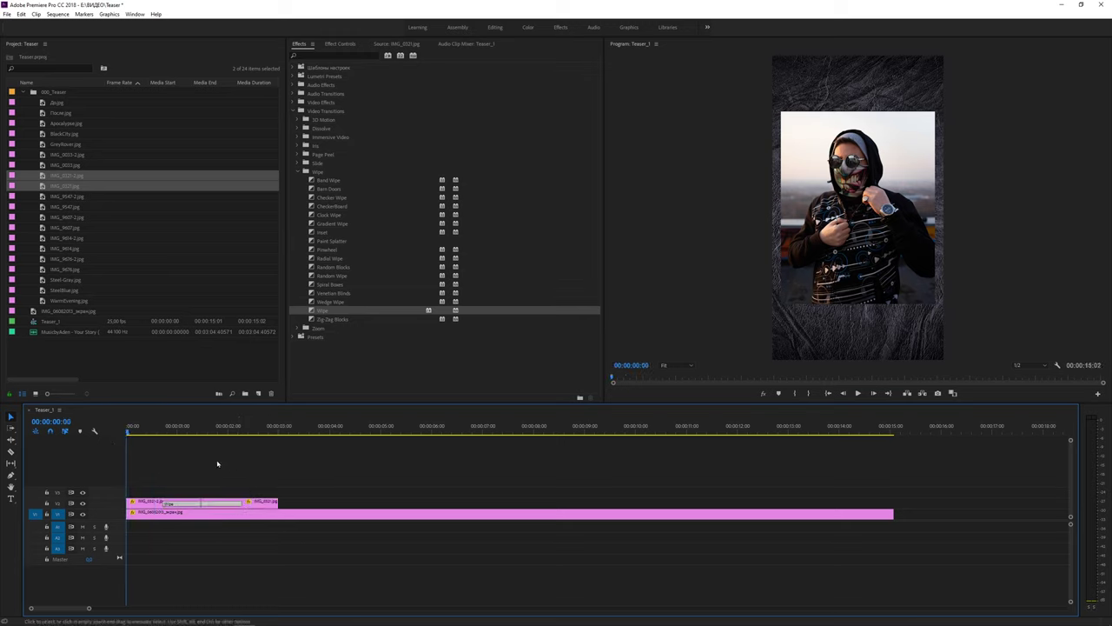
key(space)
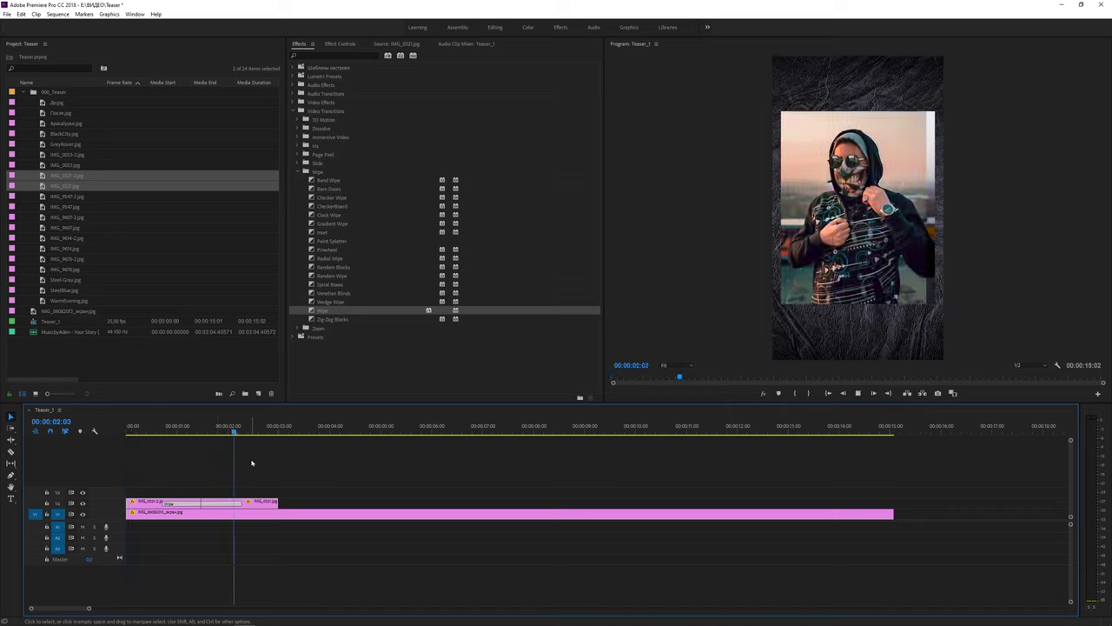
key(space)
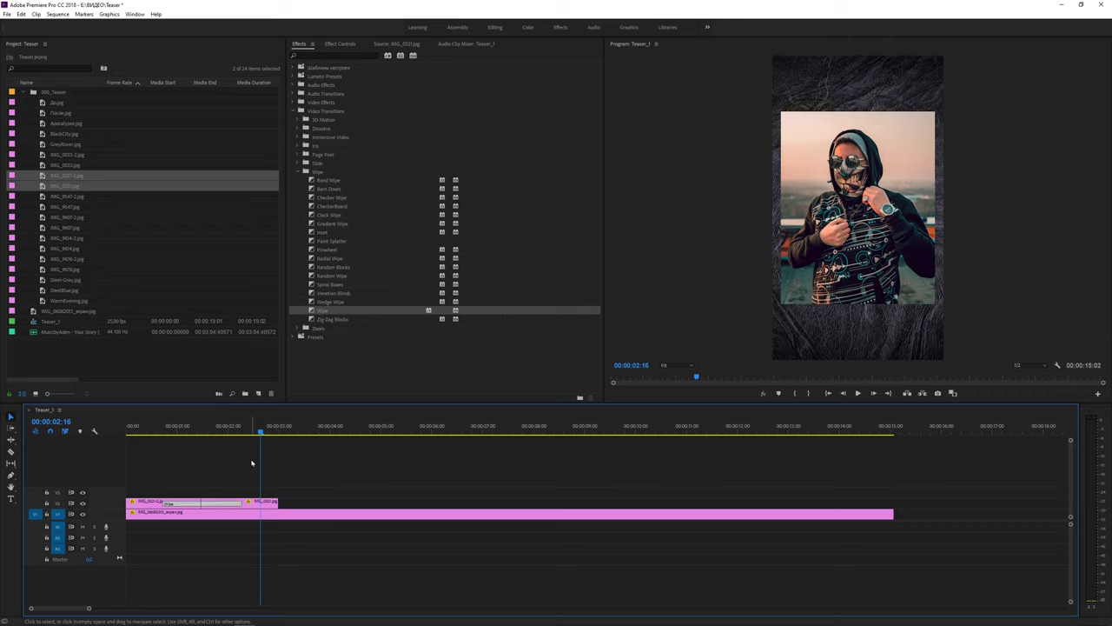
Step: Place Дo.jpg on V3 at the start, trimmed to end with the first photo clip
click(41, 103)
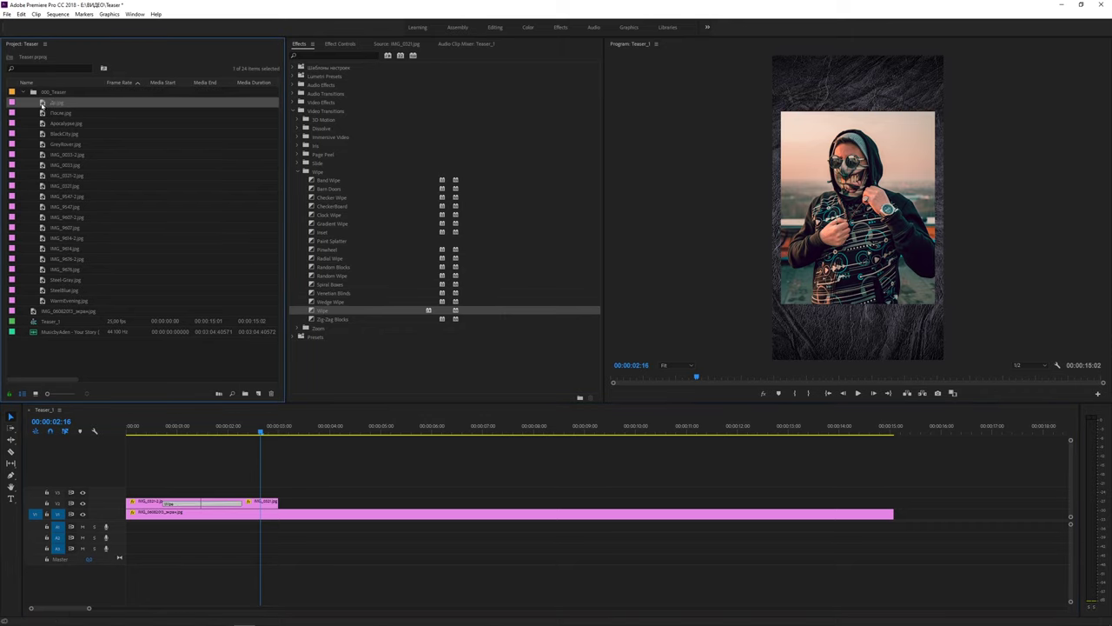
drag(40, 108, 130, 494)
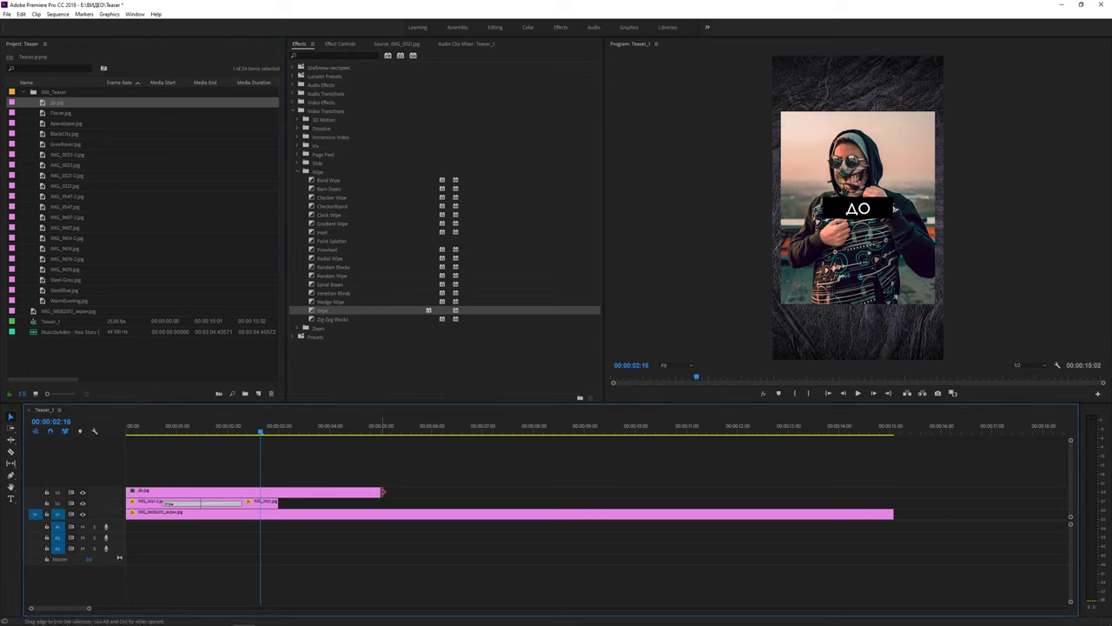
drag(380, 492, 200, 493)
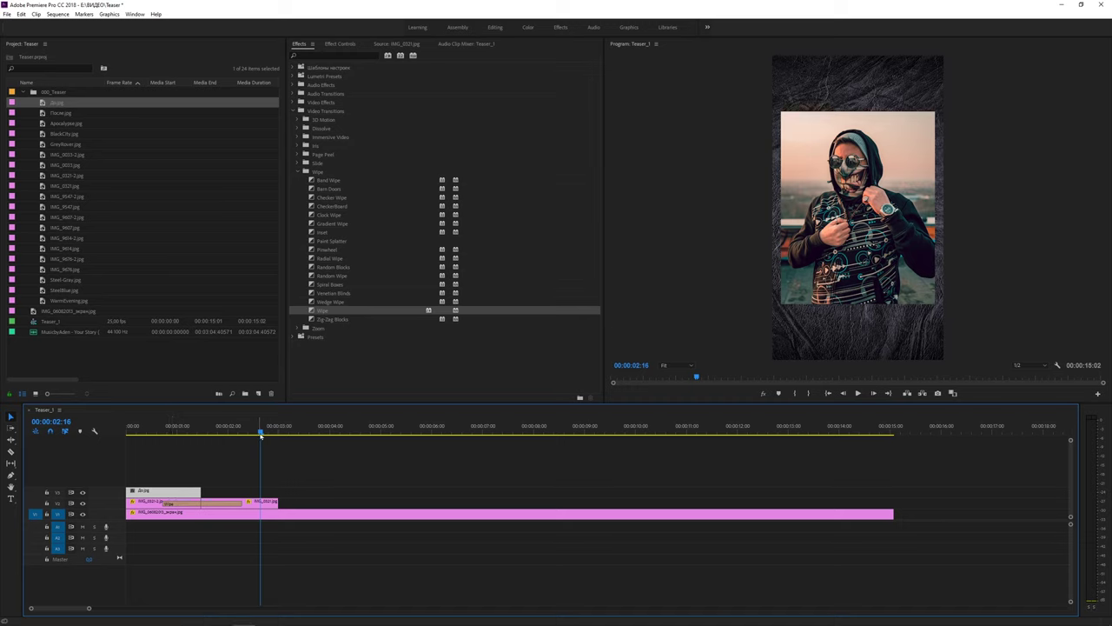
drag(259, 433, 265, 432)
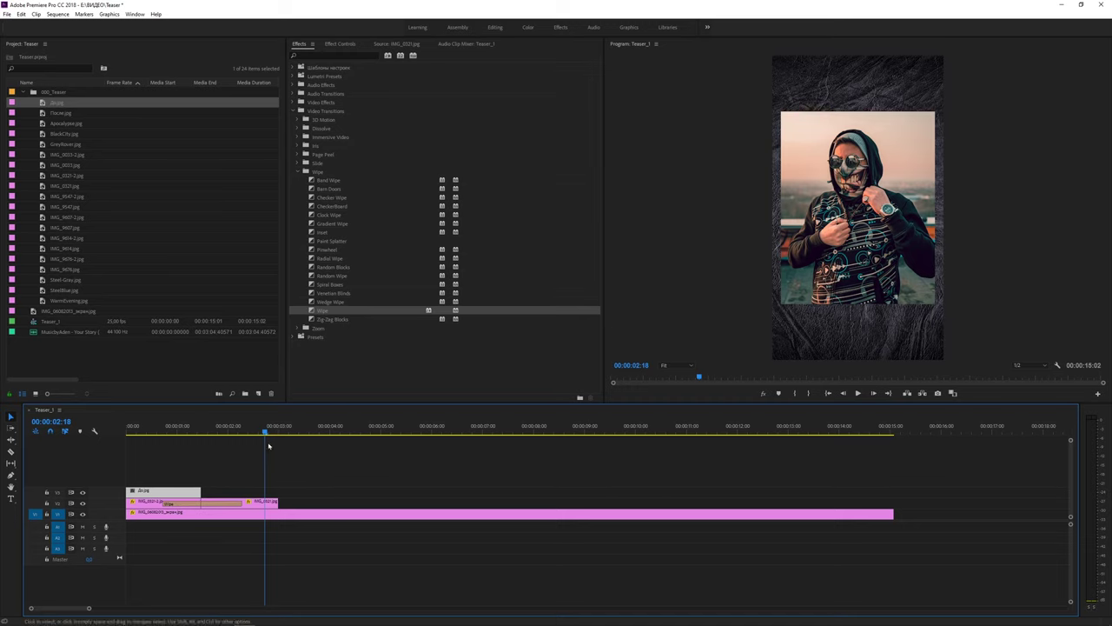
drag(205, 432, 162, 432)
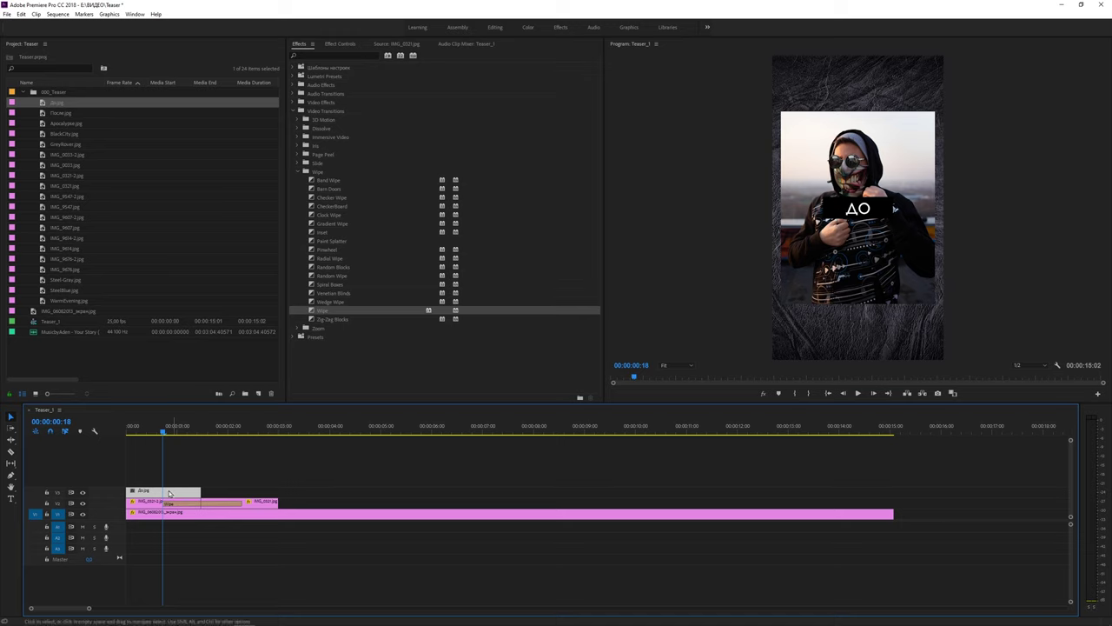
Step: Raise the ДО label above the photo in the Program monitor and add После.jpg after it on V3
click(341, 45)
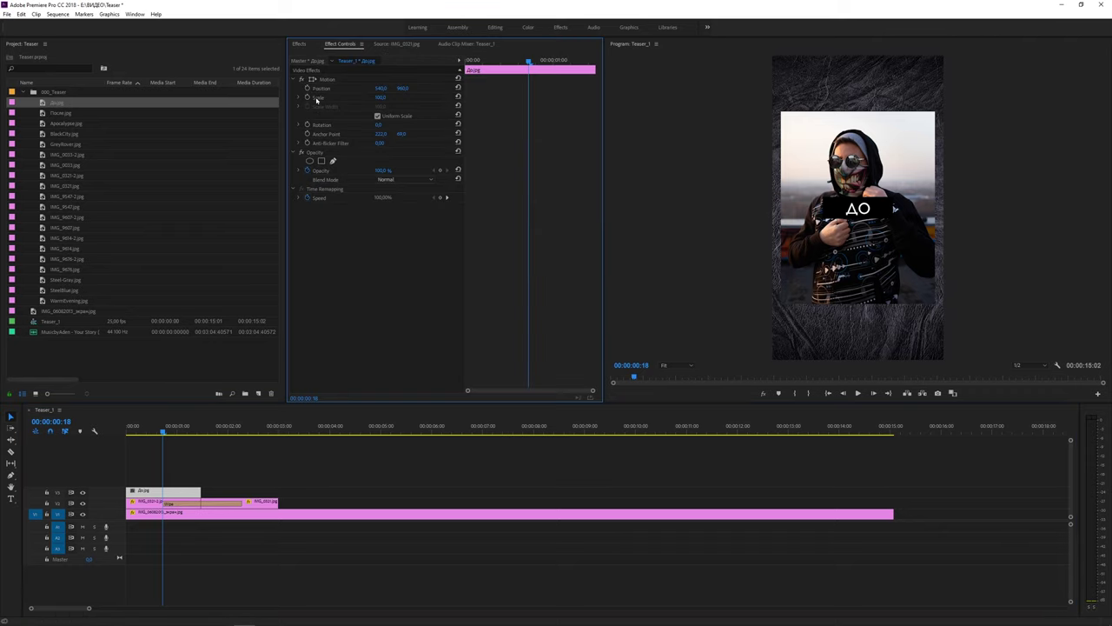
click(317, 98)
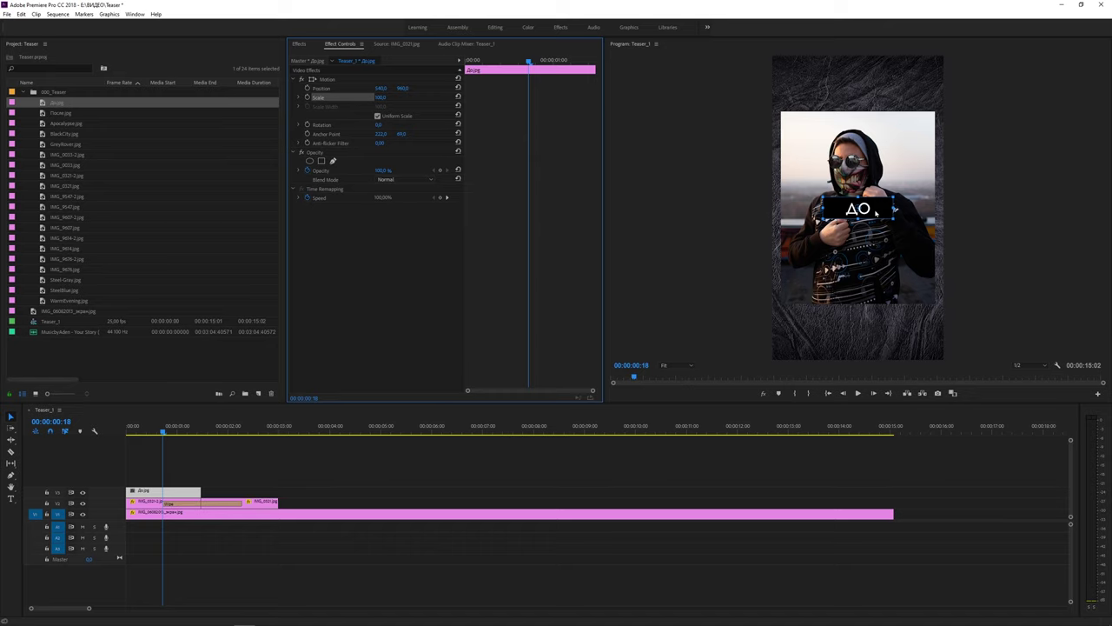
drag(876, 211, 882, 103)
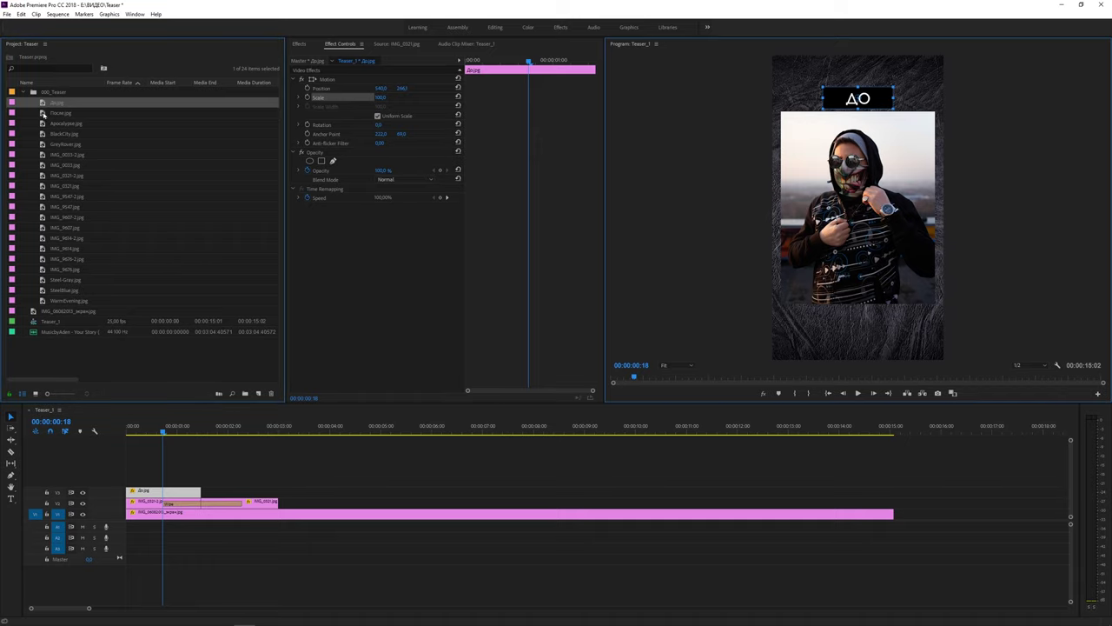
mouse_move(41, 112)
mouse_down()
mouse_move(244, 495)
mouse_move(206, 494)
mouse_up()
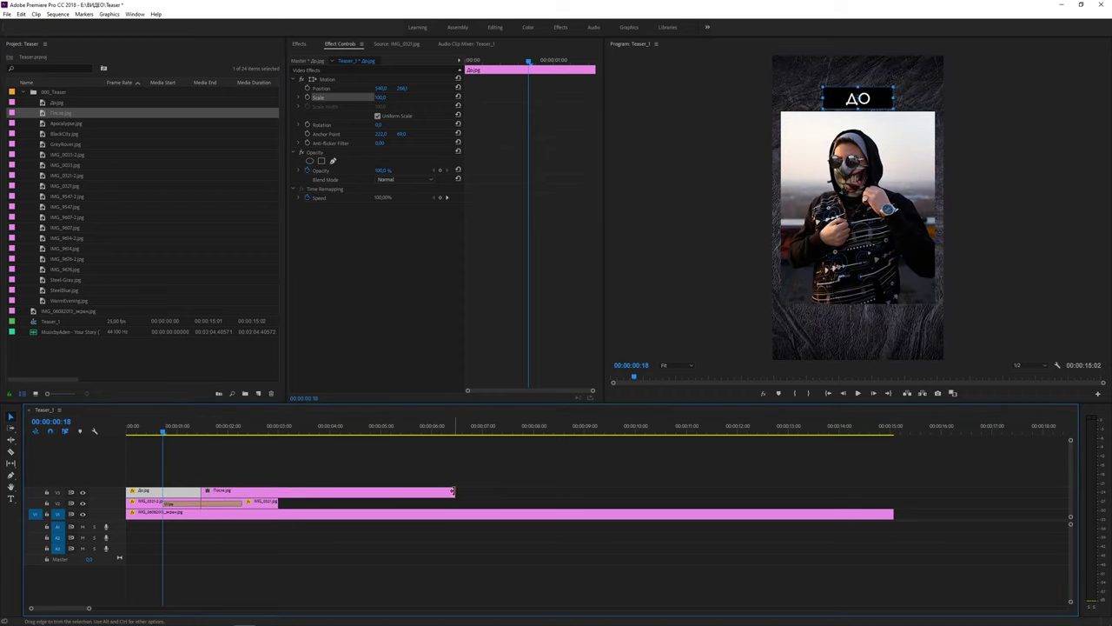
Step: Trim the После label to end at three seconds and move it above the photo
drag(452, 492, 278, 492)
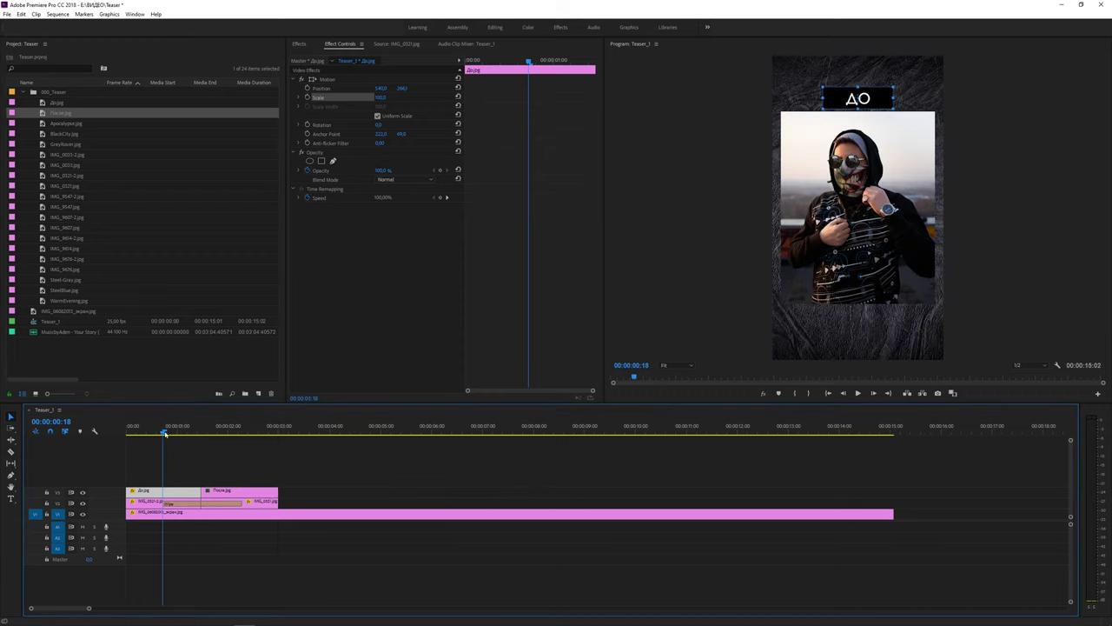
drag(163, 433, 233, 433)
click(247, 496)
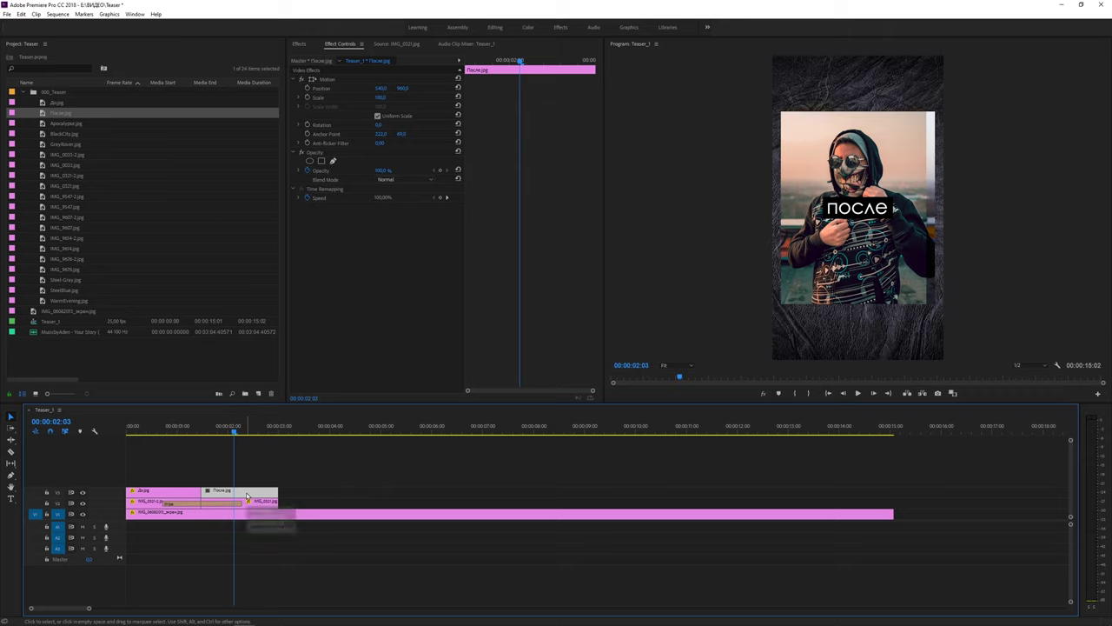
click(314, 98)
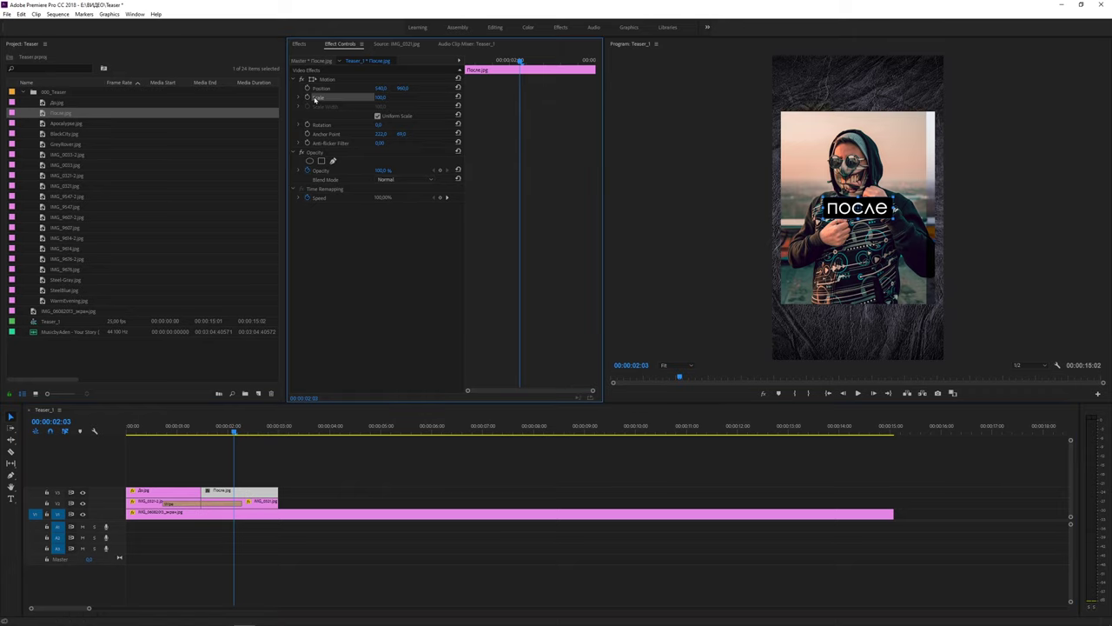
drag(858, 209, 858, 97)
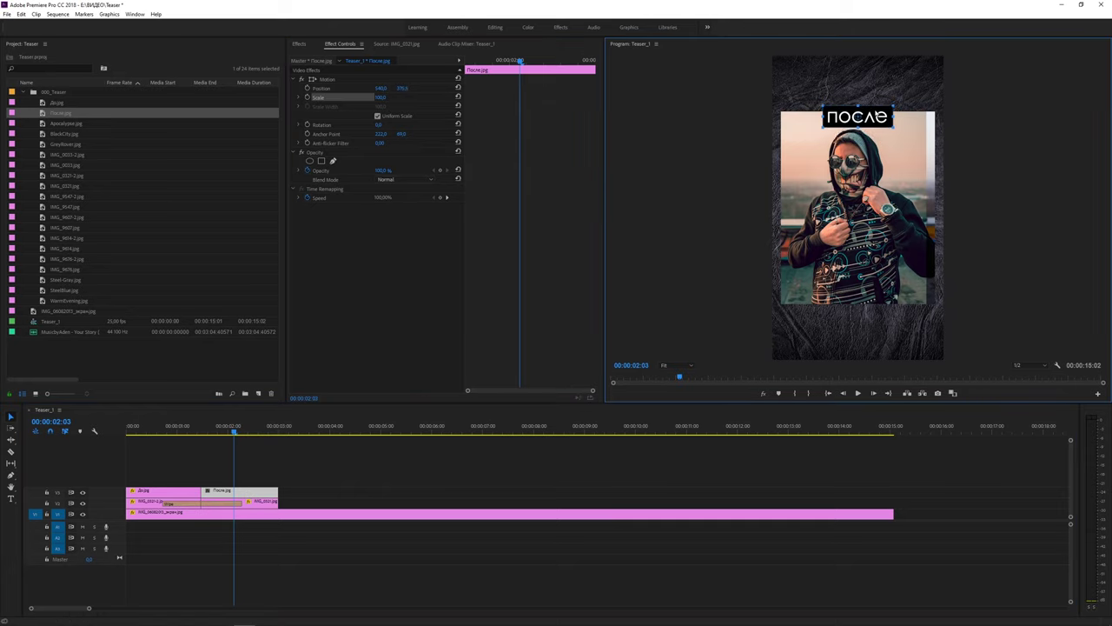
Step: Add Apocalypse.jpg on V4, trimmed to the first pair, and lower it to the frame bottom
click(42, 124)
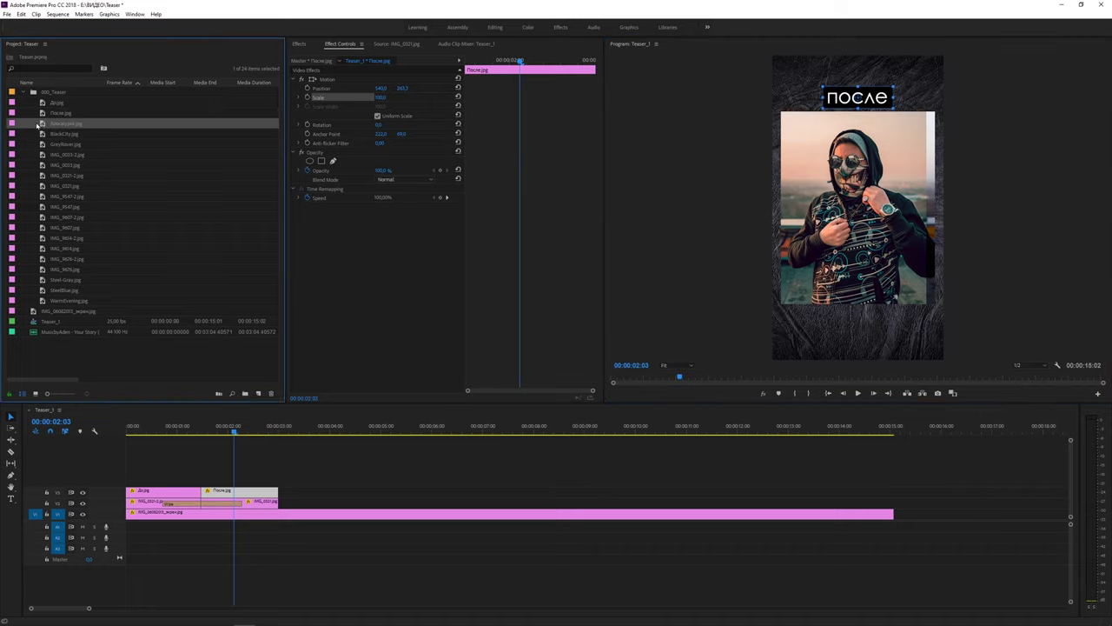
drag(38, 124, 127, 481)
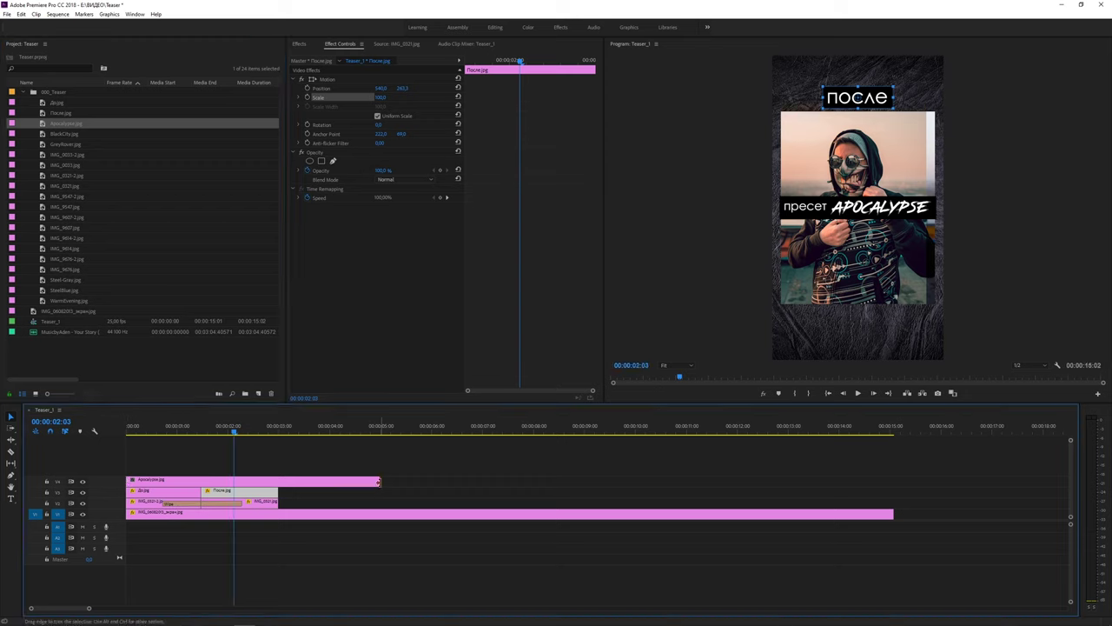
drag(380, 481, 278, 481)
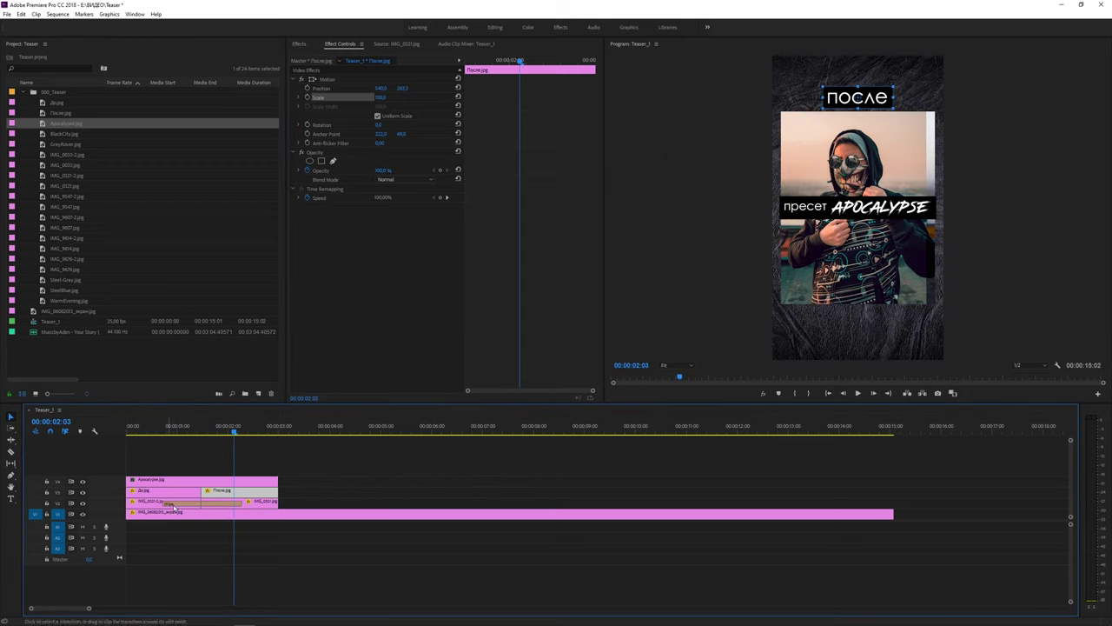
click(255, 484)
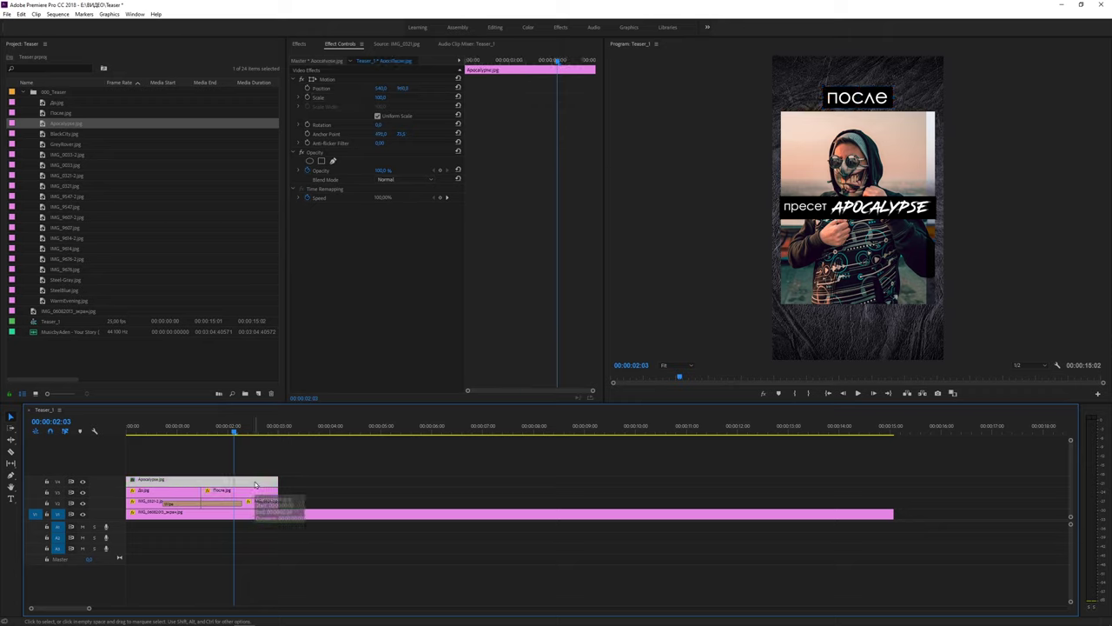
click(321, 100)
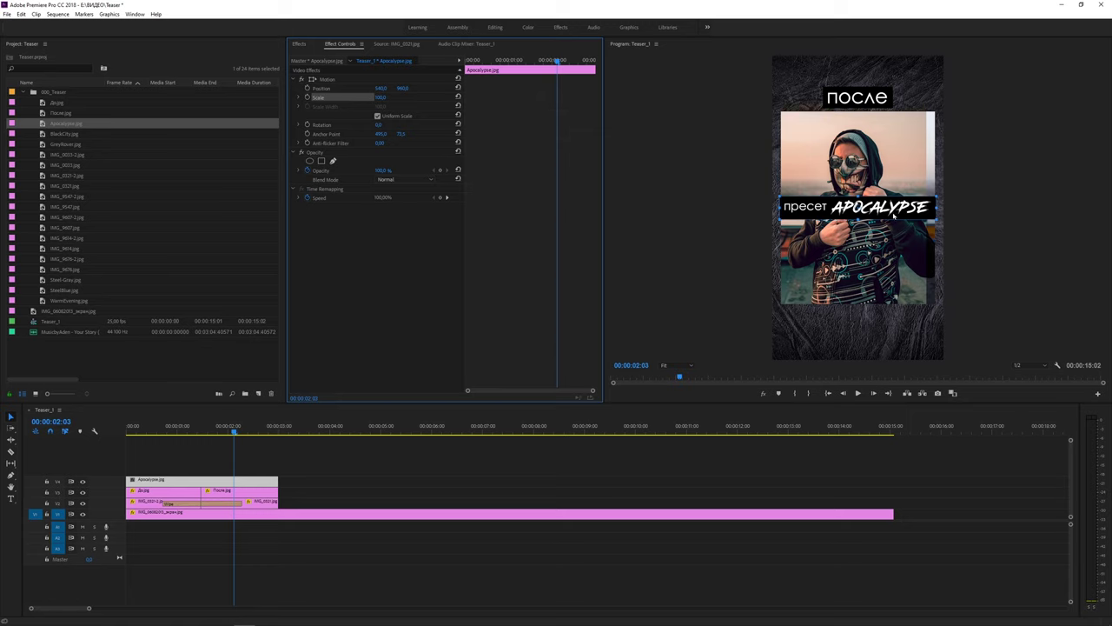
drag(894, 215, 894, 327)
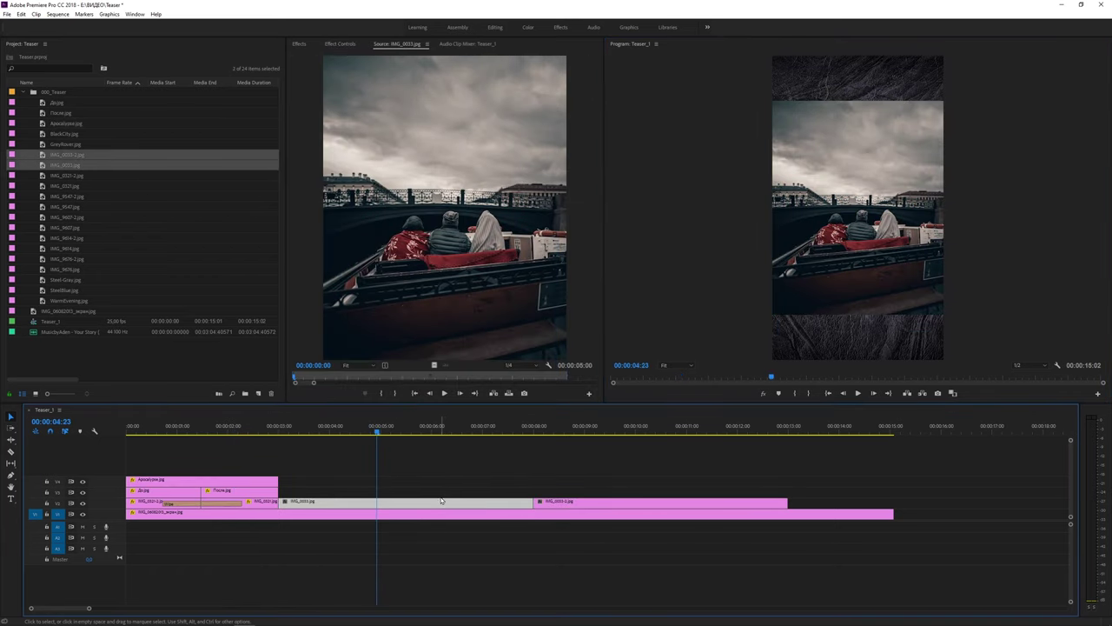
Step: Move the IMG_0033 photo up one track and slide IMG_0033-2 earlier in time
drag(440, 501, 440, 490)
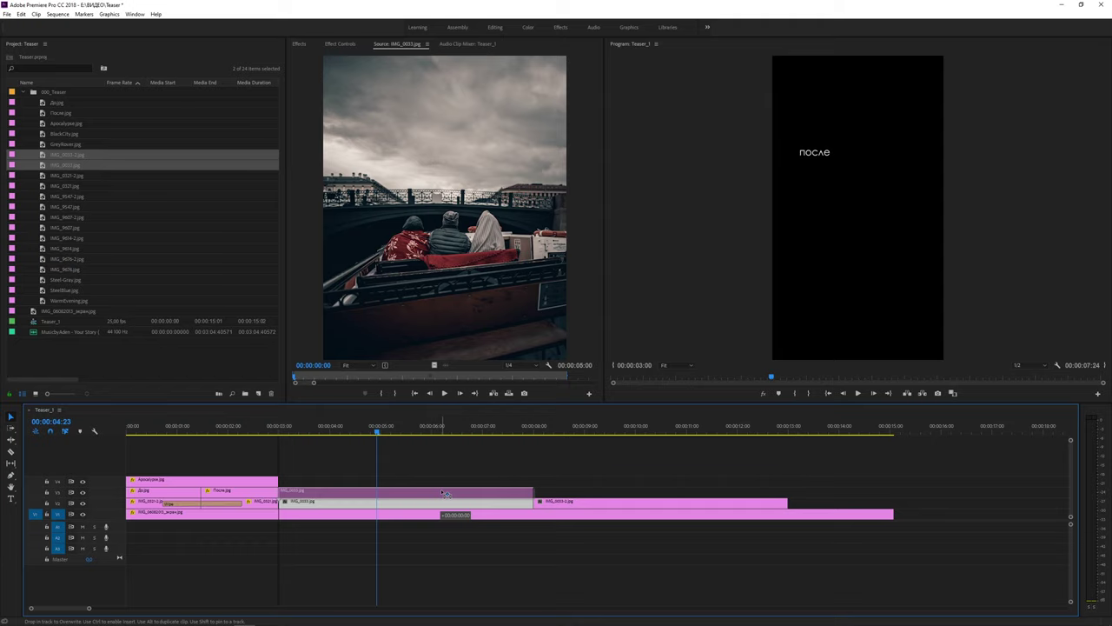
drag(563, 503, 352, 508)
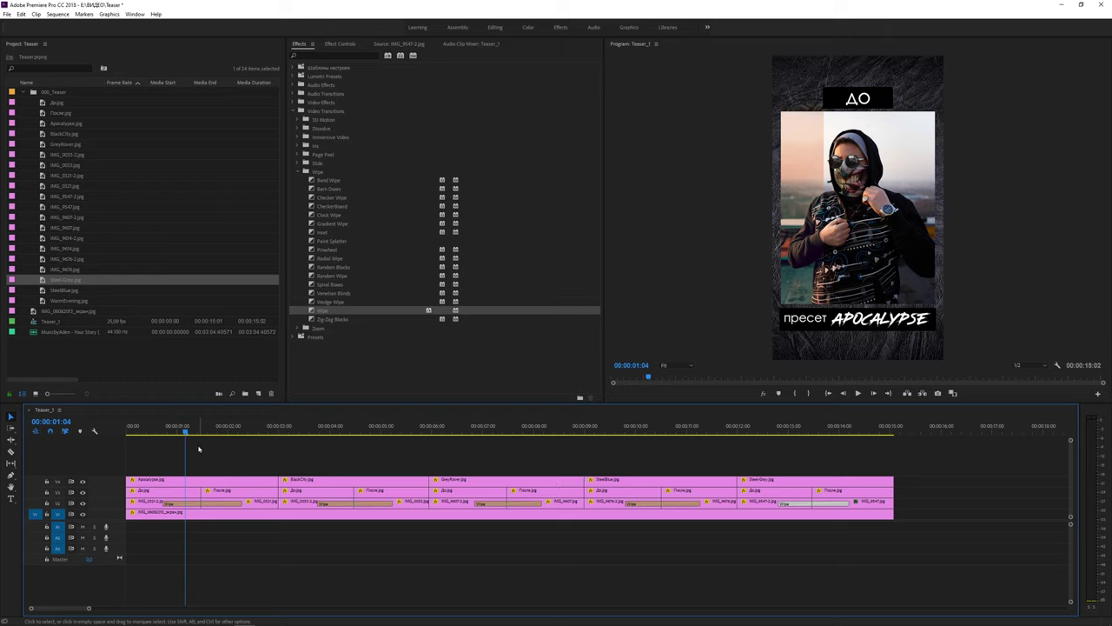
Step: Add a Dip to Black transition between two preset pairs and shorten it
mouse_move(184, 427)
mouse_down()
mouse_move(284, 451)
mouse_move(270, 453)
mouse_up()
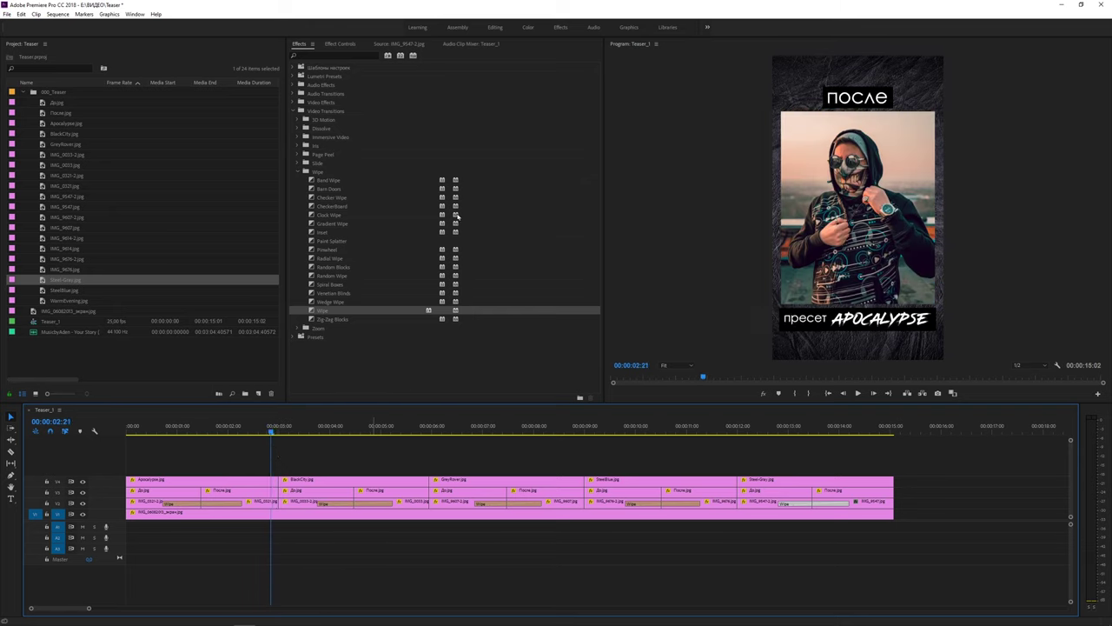
click(304, 129)
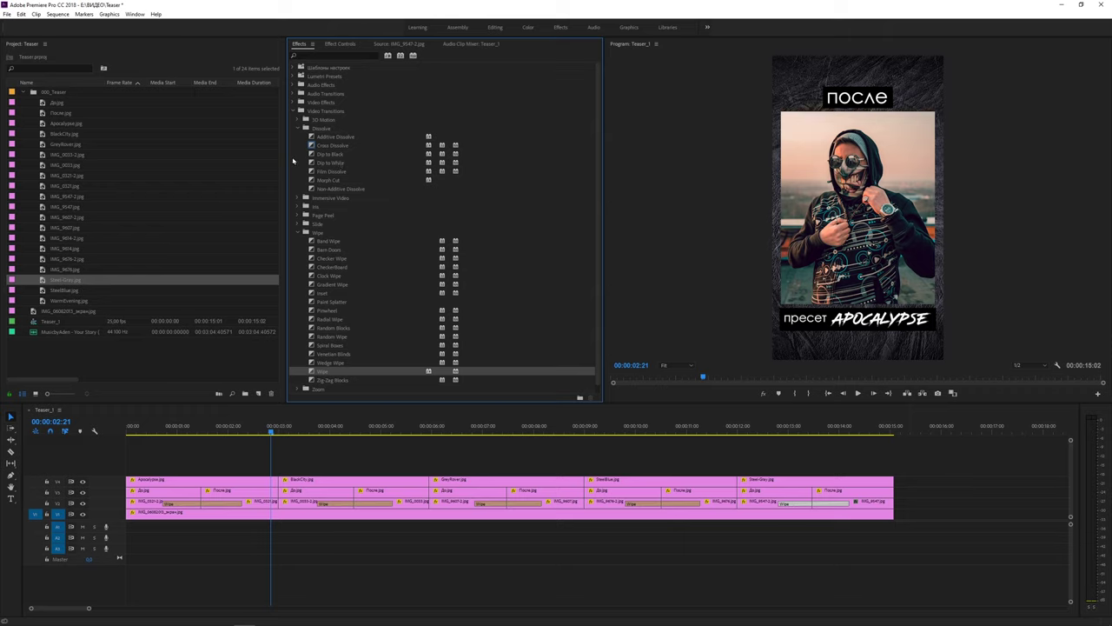
drag(312, 155, 281, 508)
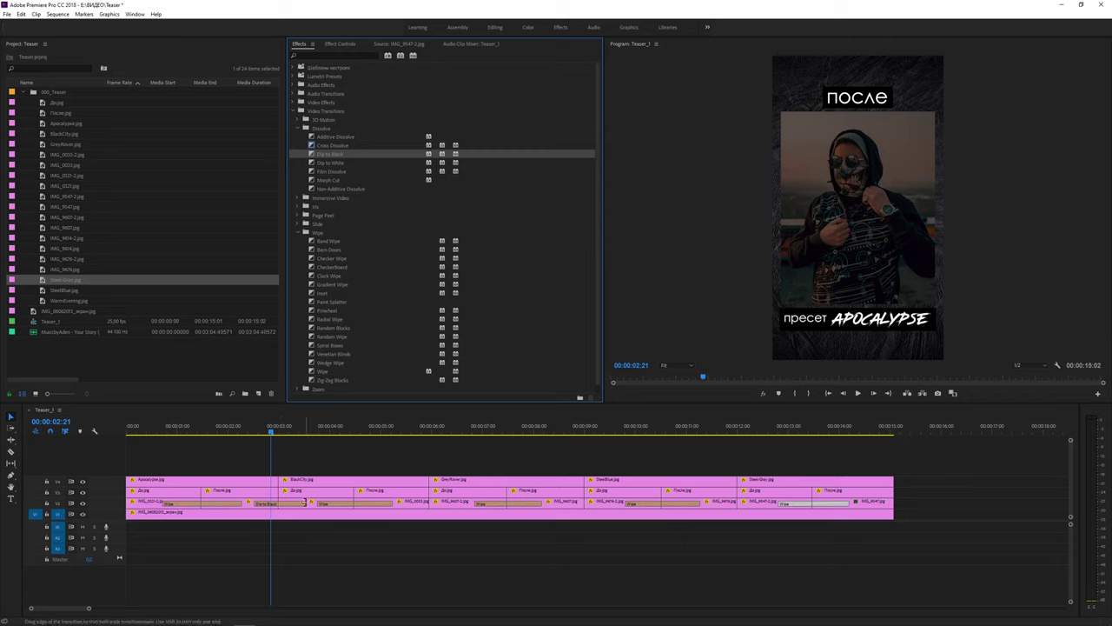
click(304, 503)
drag(304, 503, 287, 503)
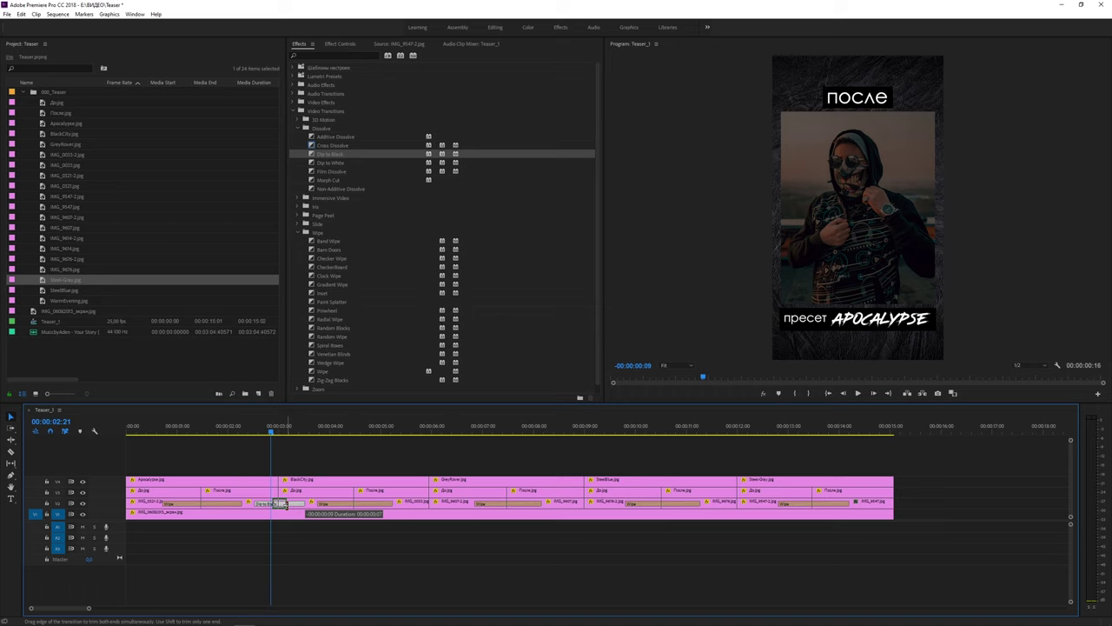
drag(285, 504, 285, 504)
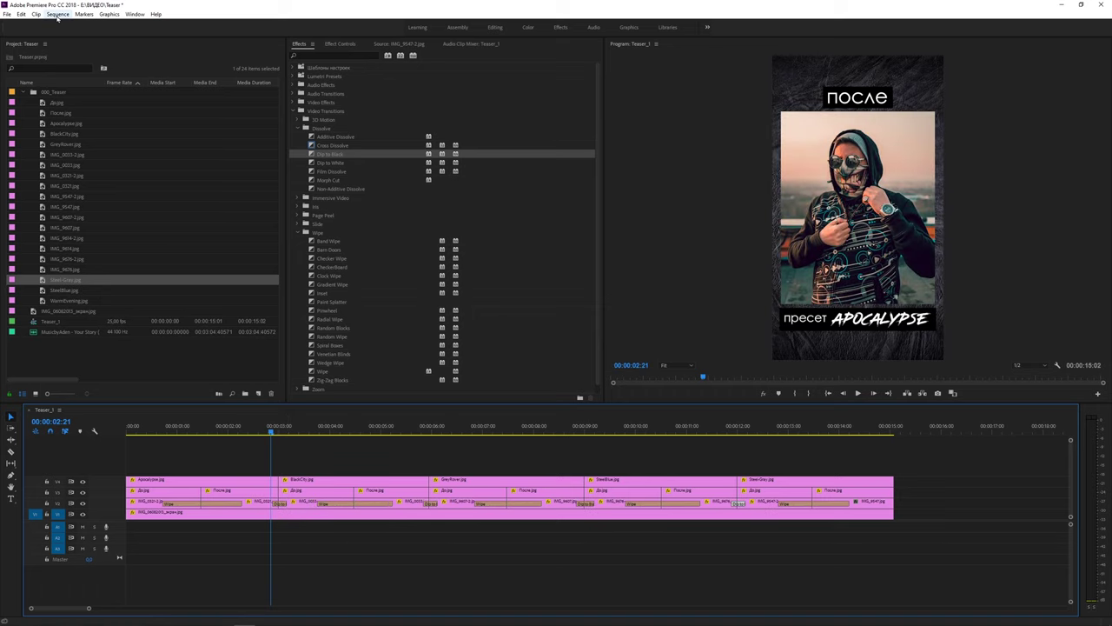
Step: Render the Teaser_1 sequence In to Out and return the playhead to the start
click(57, 15)
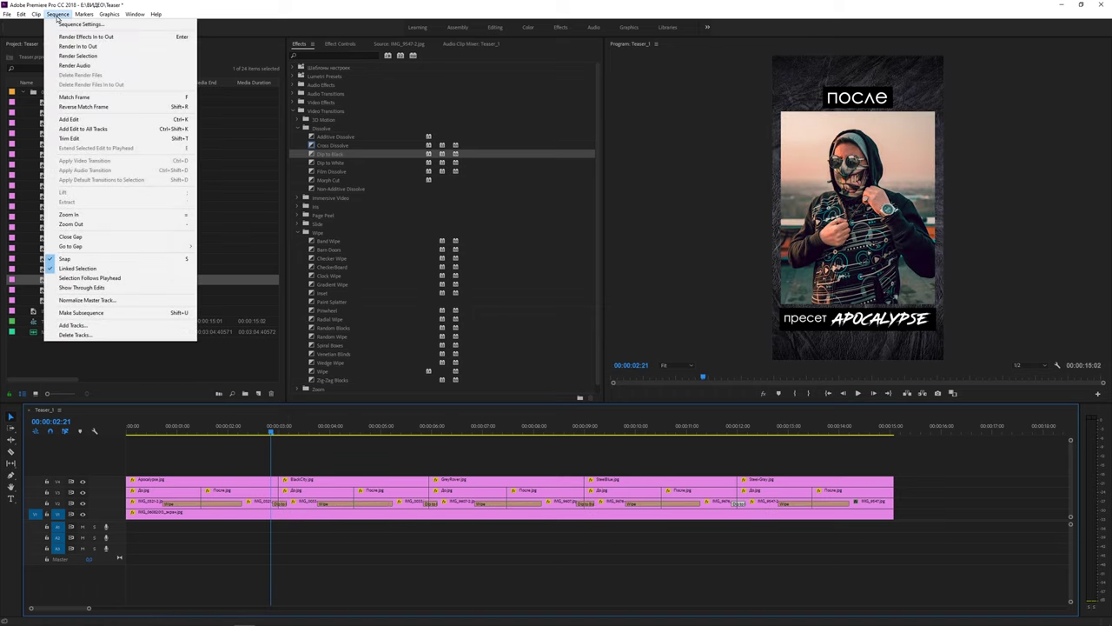
click(82, 48)
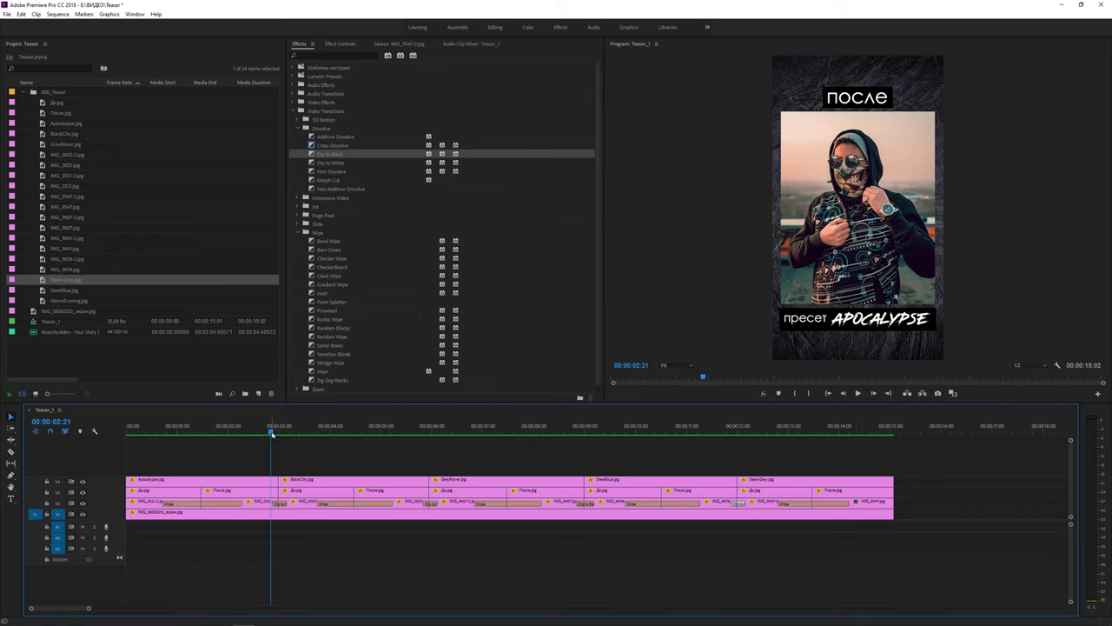
key(Home)
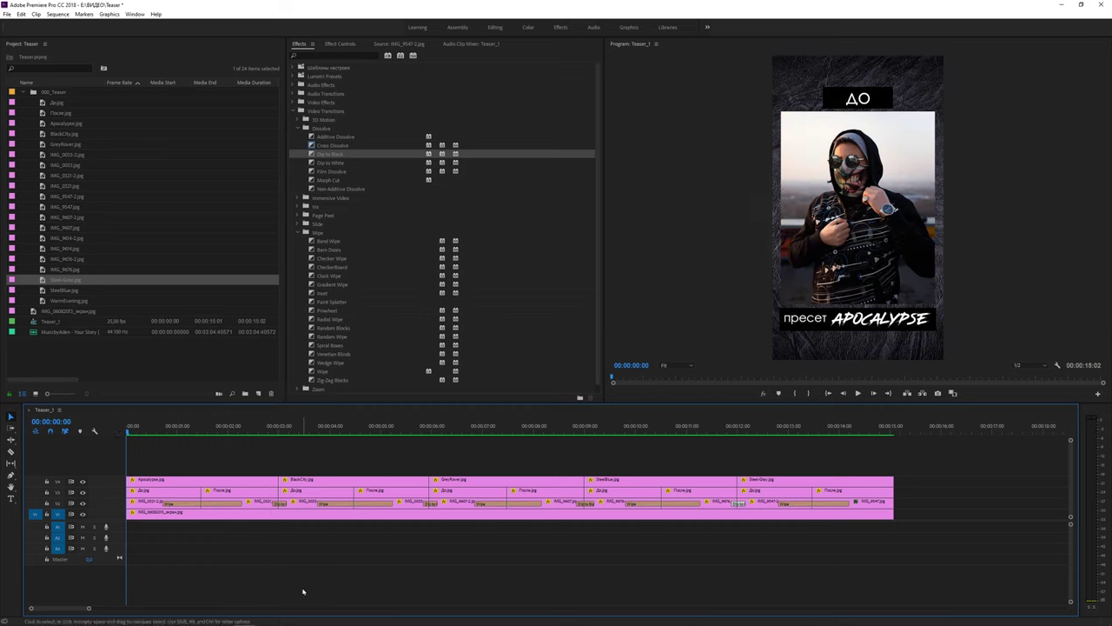
Step: Play the teaser, replay the Steel Gray pair from 13:00, and select the IMG_9547 after photo
key(space)
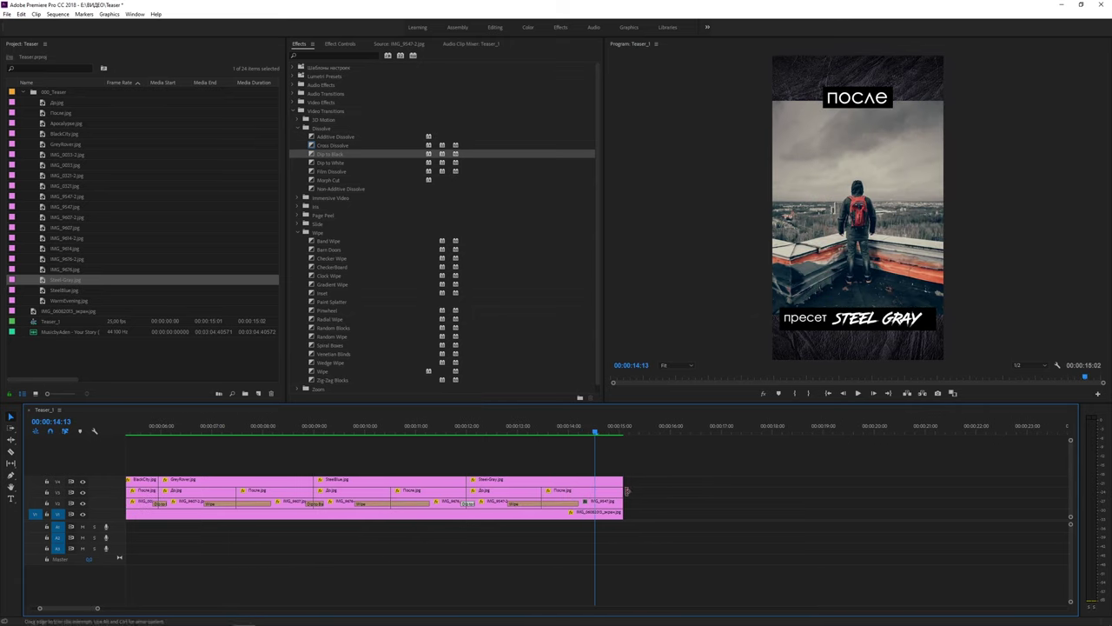
click(516, 435)
key(space)
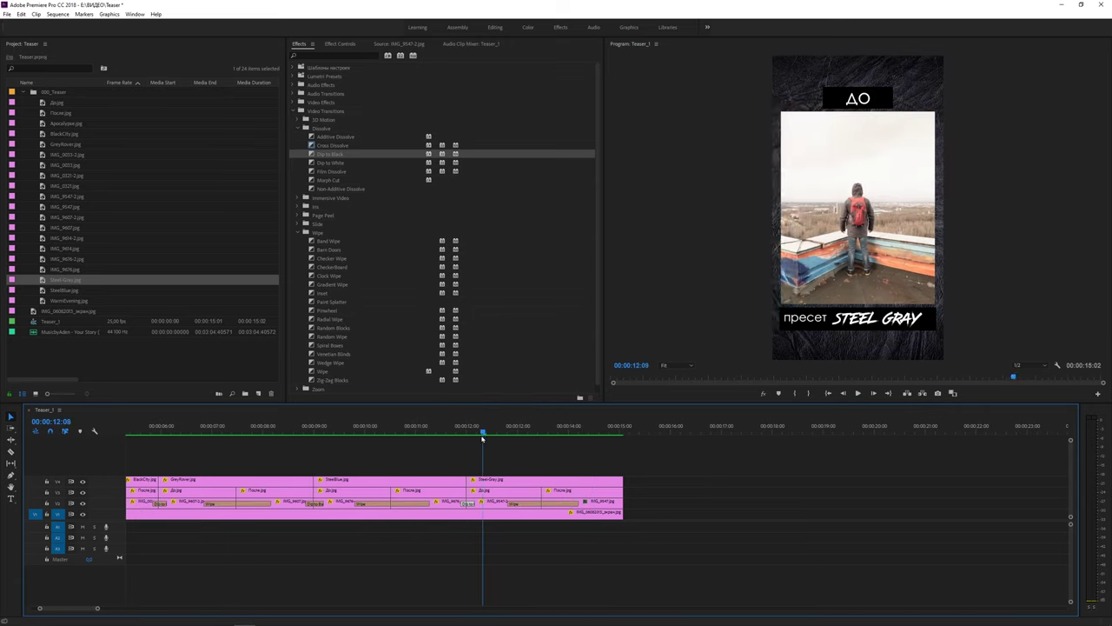
click(341, 43)
Step: Set the Steel Gray after photo's Scale to 90
click(380, 97)
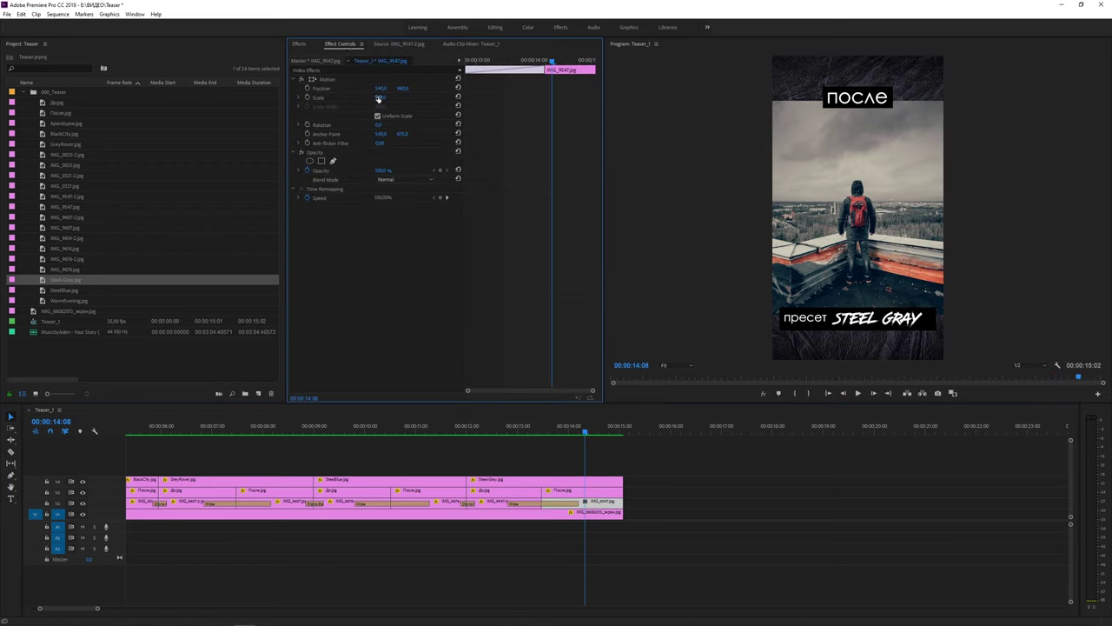
text(90)
key(Return)
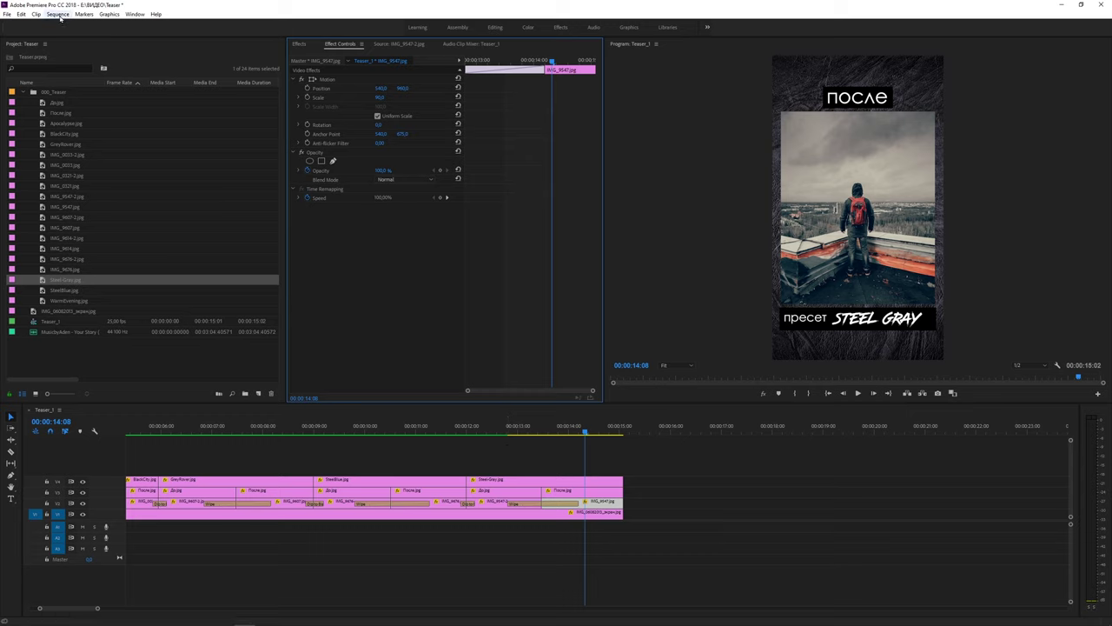
Step: Re-render the sequence with Render In to Out and scrub through the preview
click(59, 15)
click(85, 49)
drag(585, 432, 128, 432)
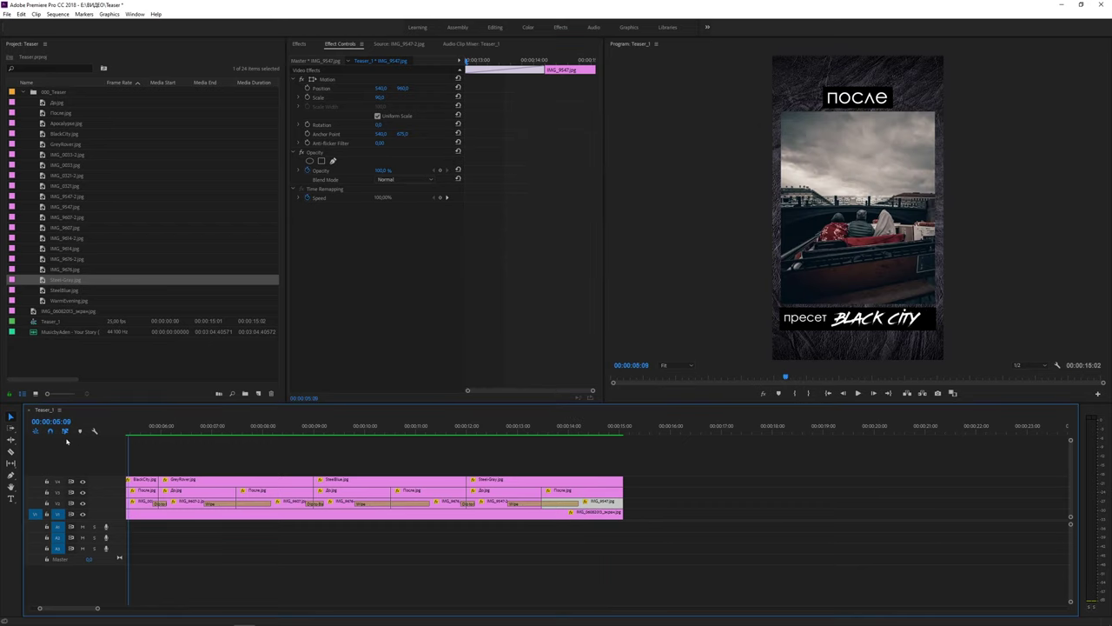
click(828, 394)
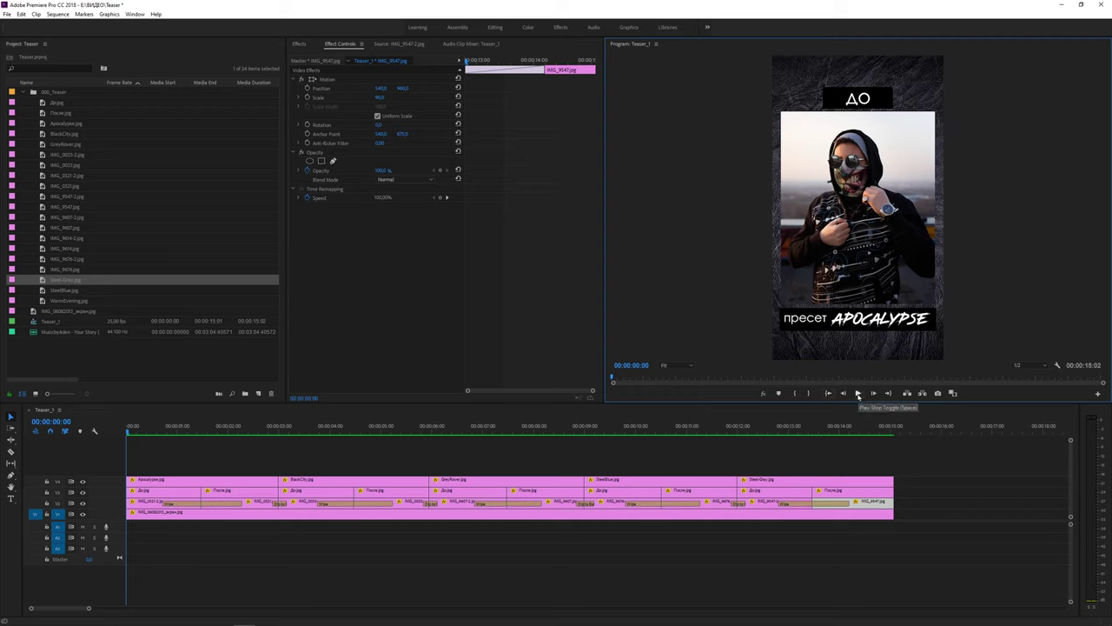
click(858, 394)
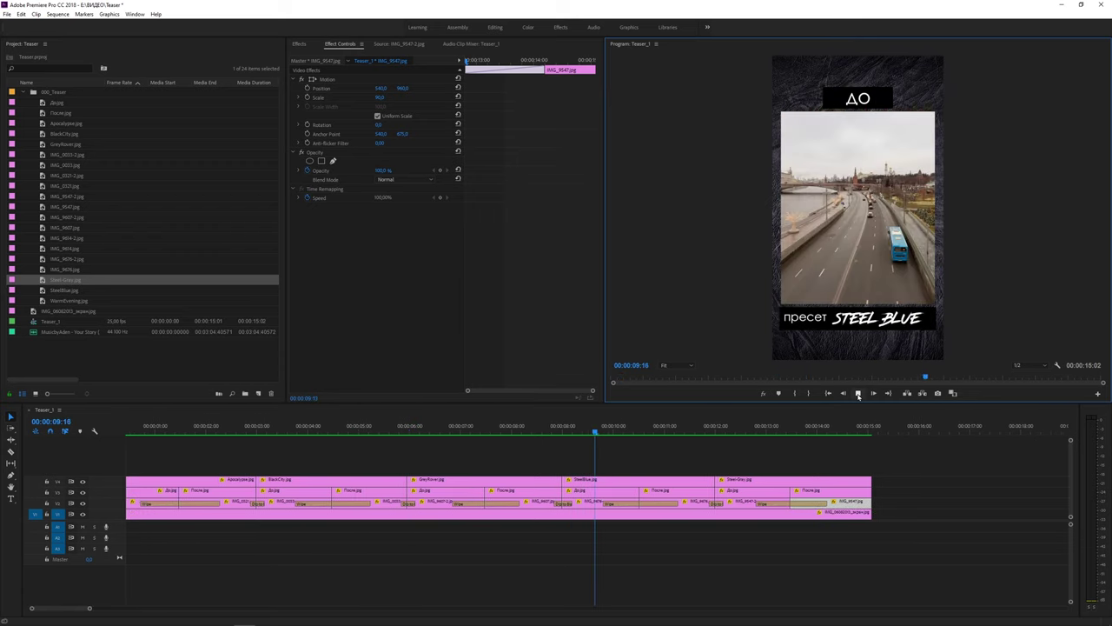
click(172, 432)
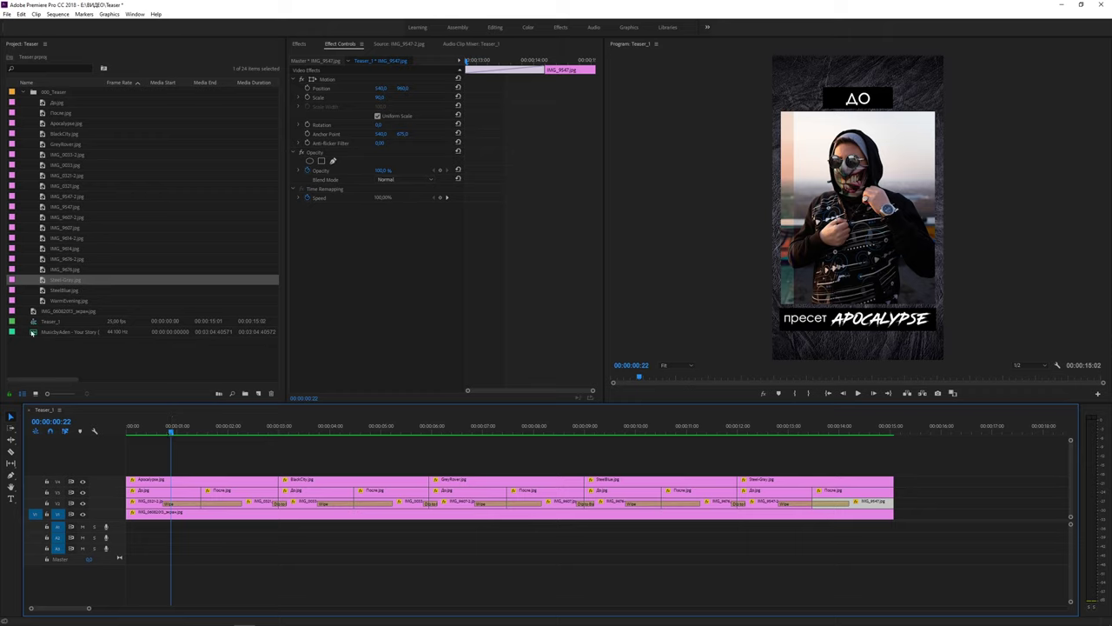
Step: Add the music to audio track A1, enlarge the track and zoom into the opening seconds
drag(32, 332, 122, 526)
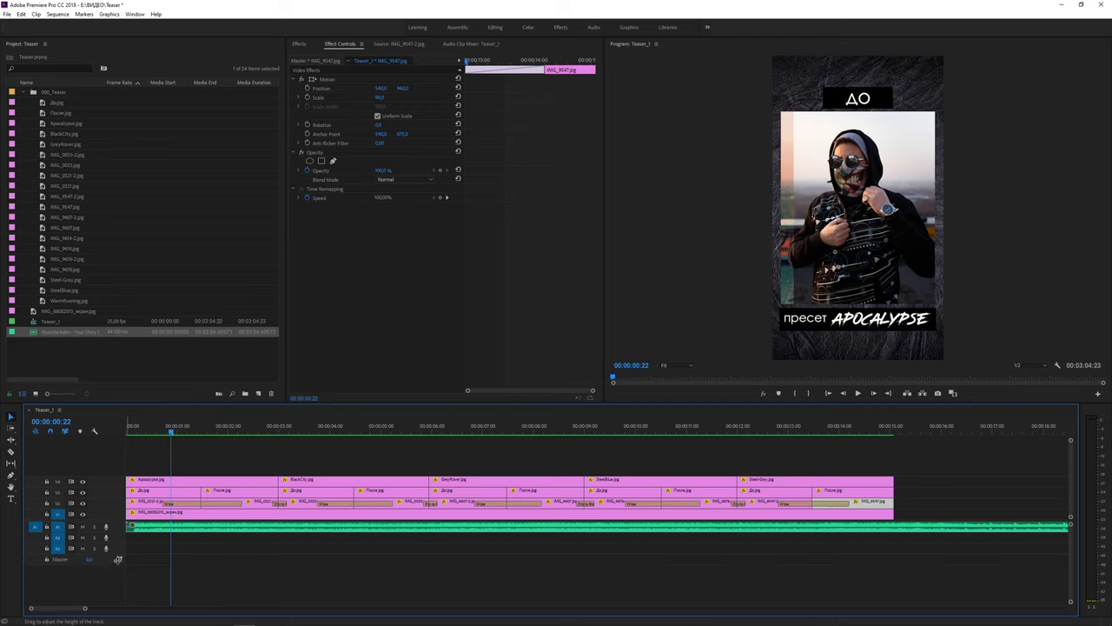
drag(118, 559, 117, 586)
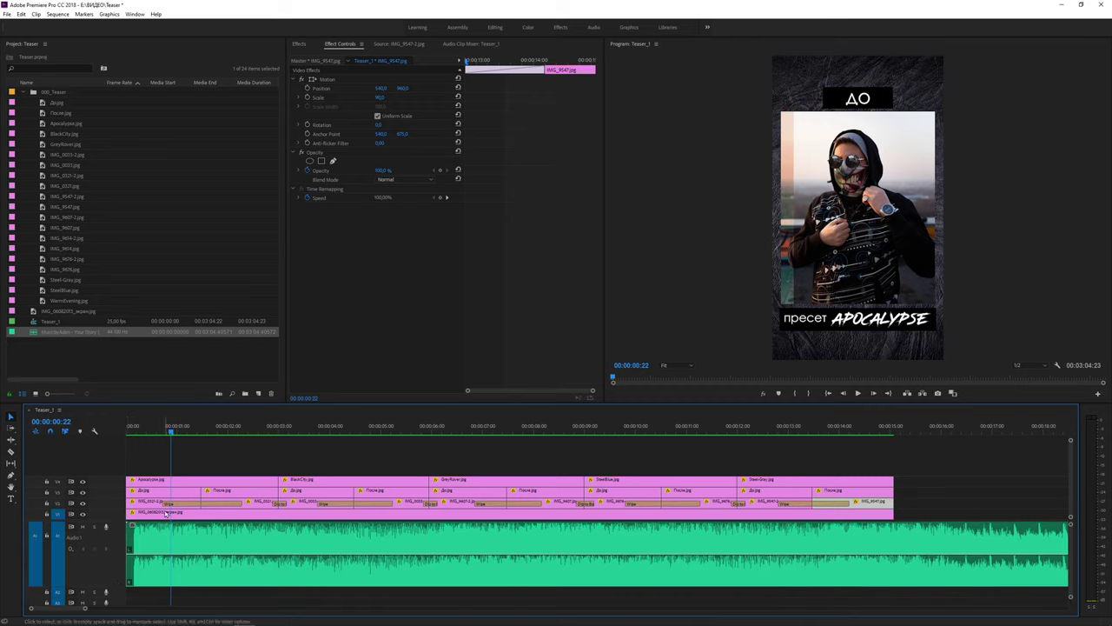
key(=)
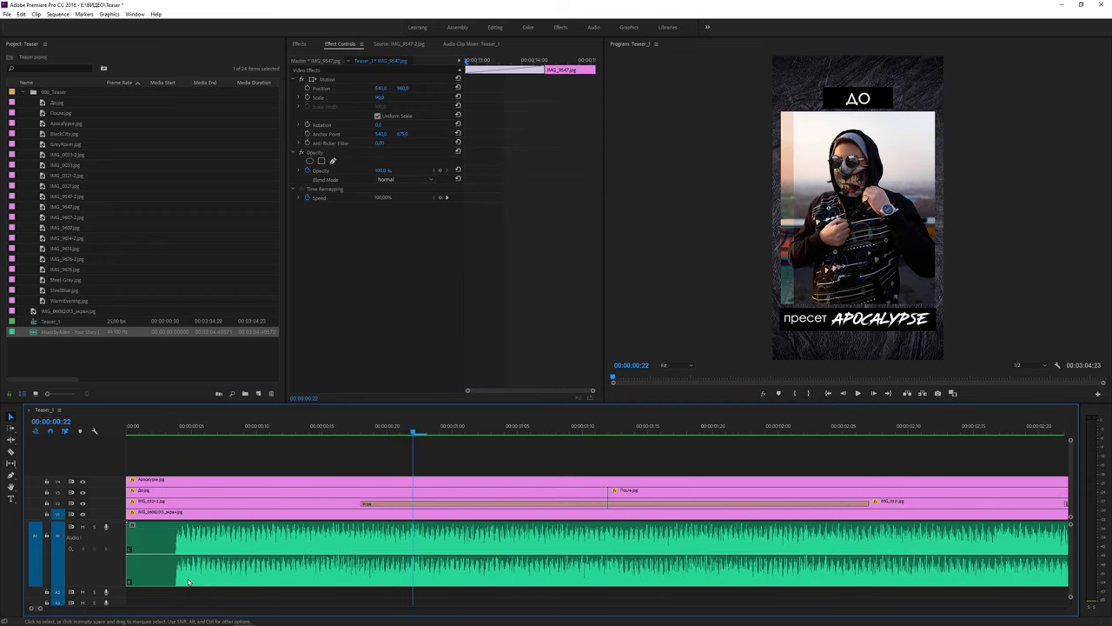
Step: Delete the short audio snippet at the very start of the music track
key(c)
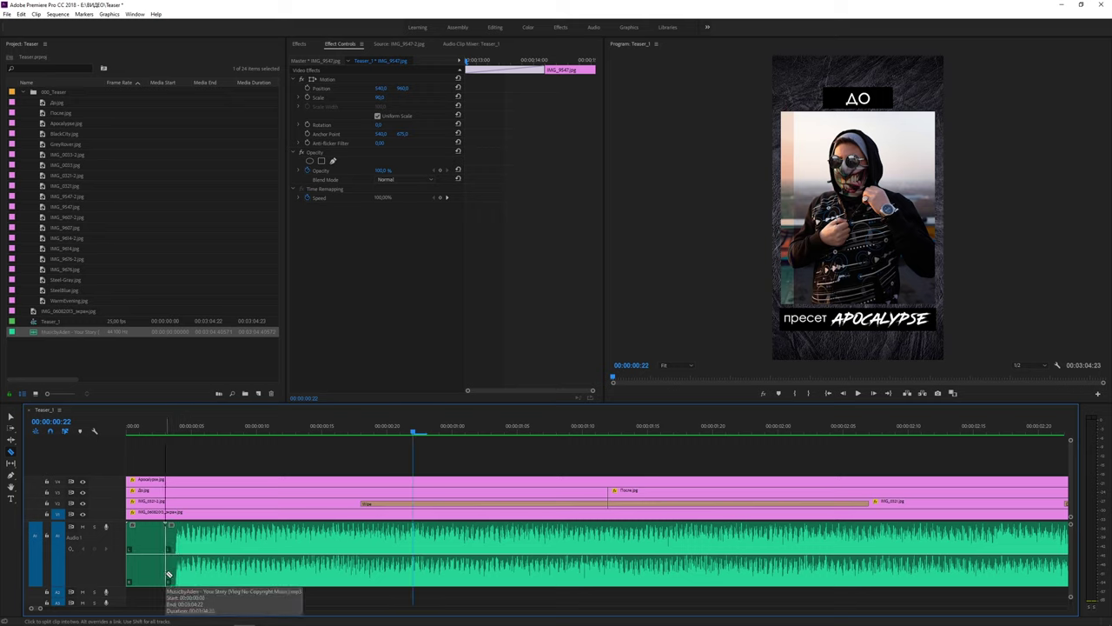
key(v)
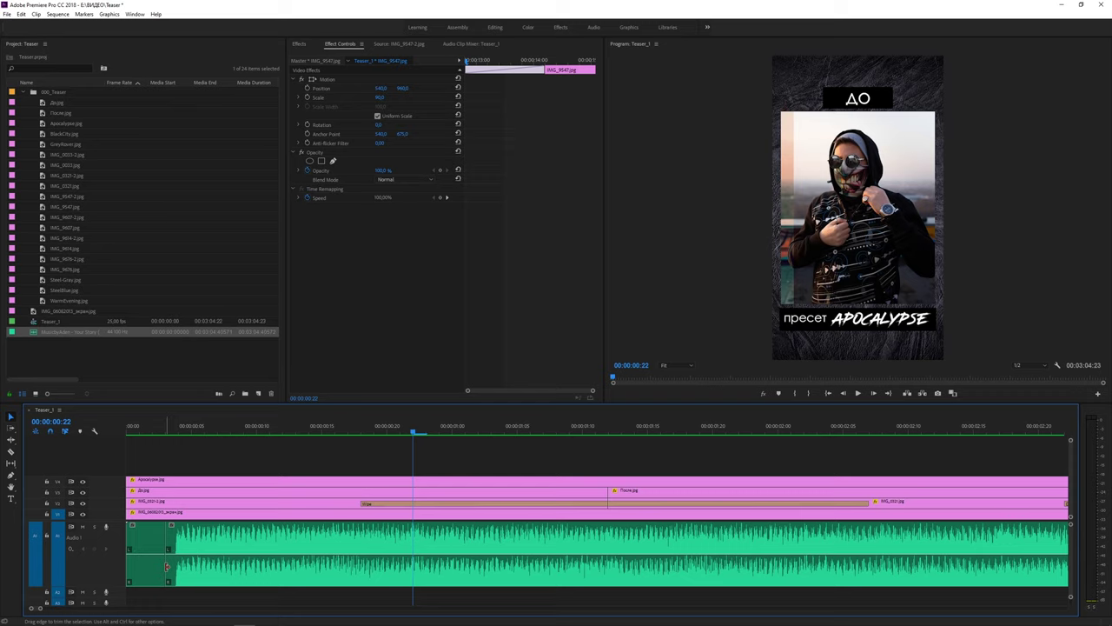
click(149, 571)
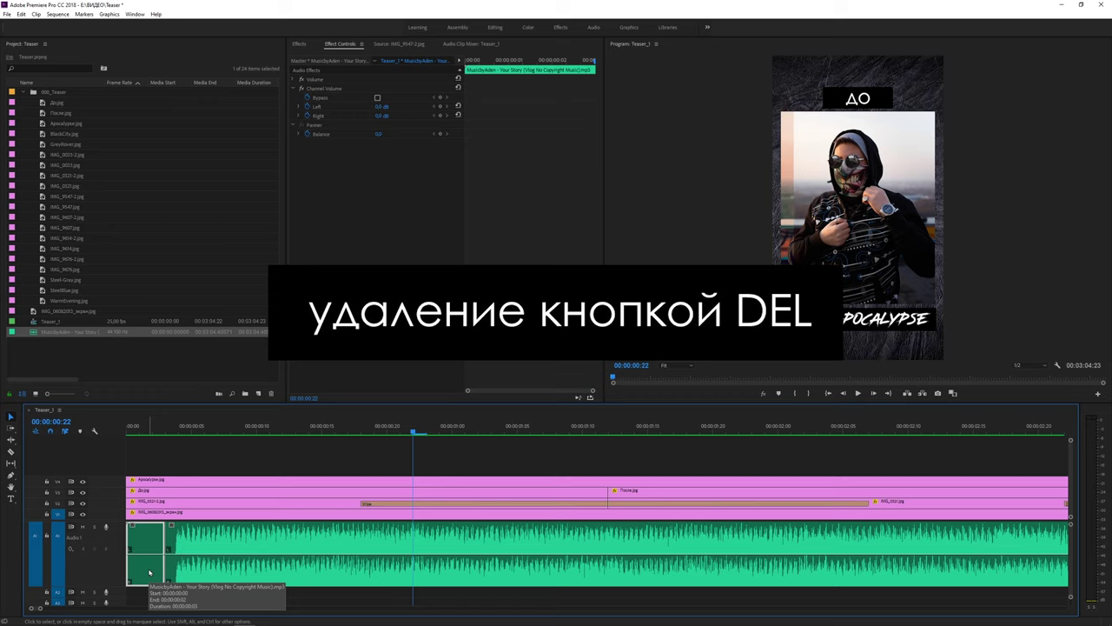
key(Delete)
Step: Move the music clip to the start of the sequence at 00:00
click(194, 541)
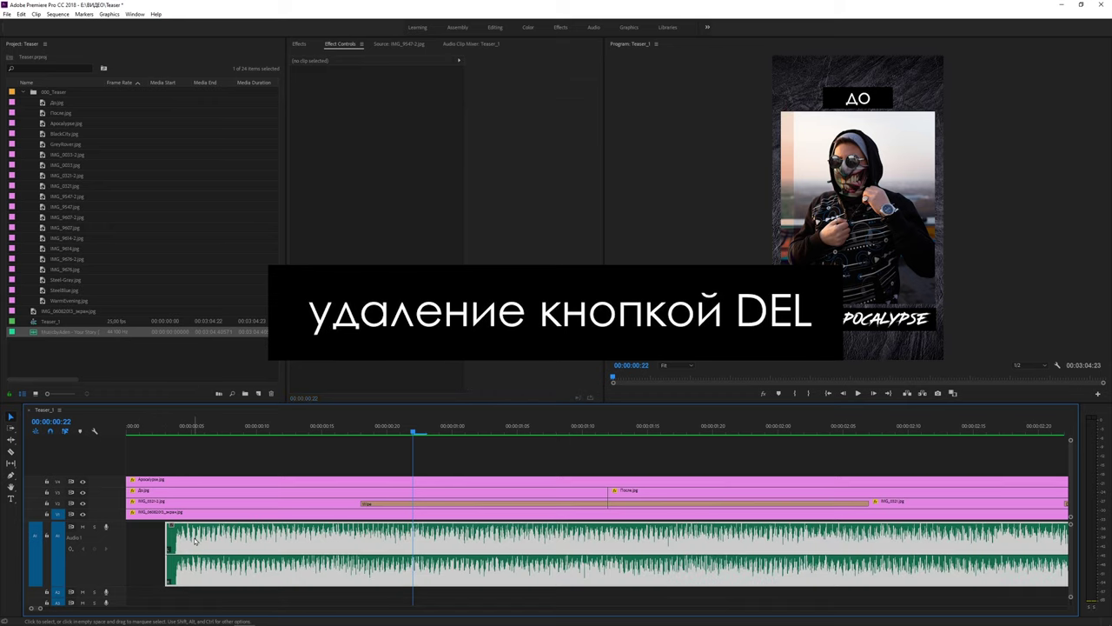
drag(195, 541, 147, 544)
key(backslash)
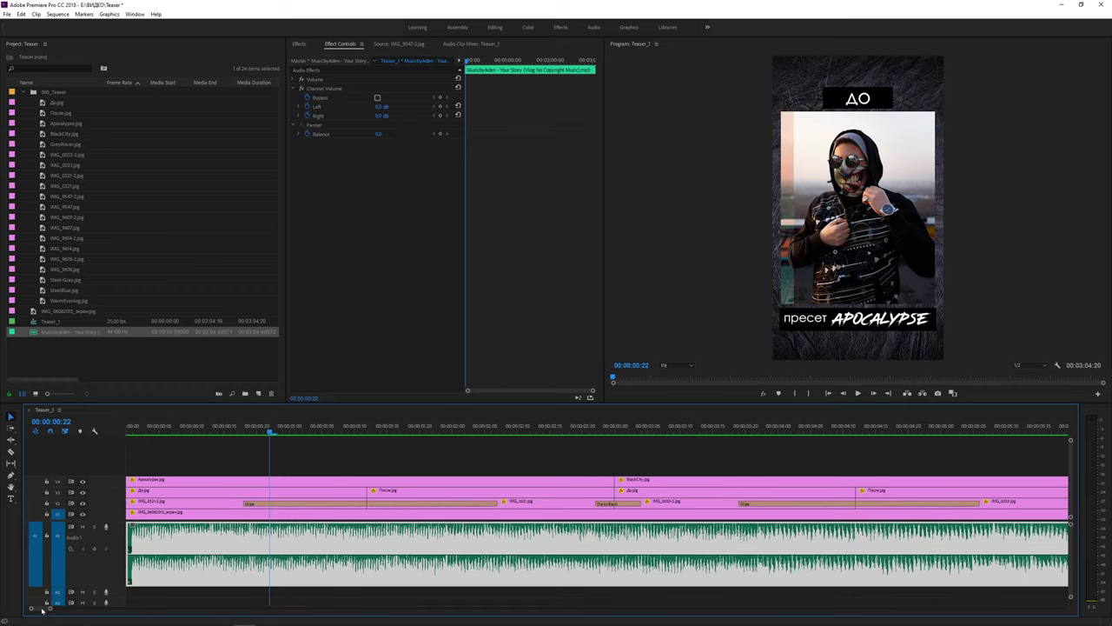
drag(41, 609, 62, 608)
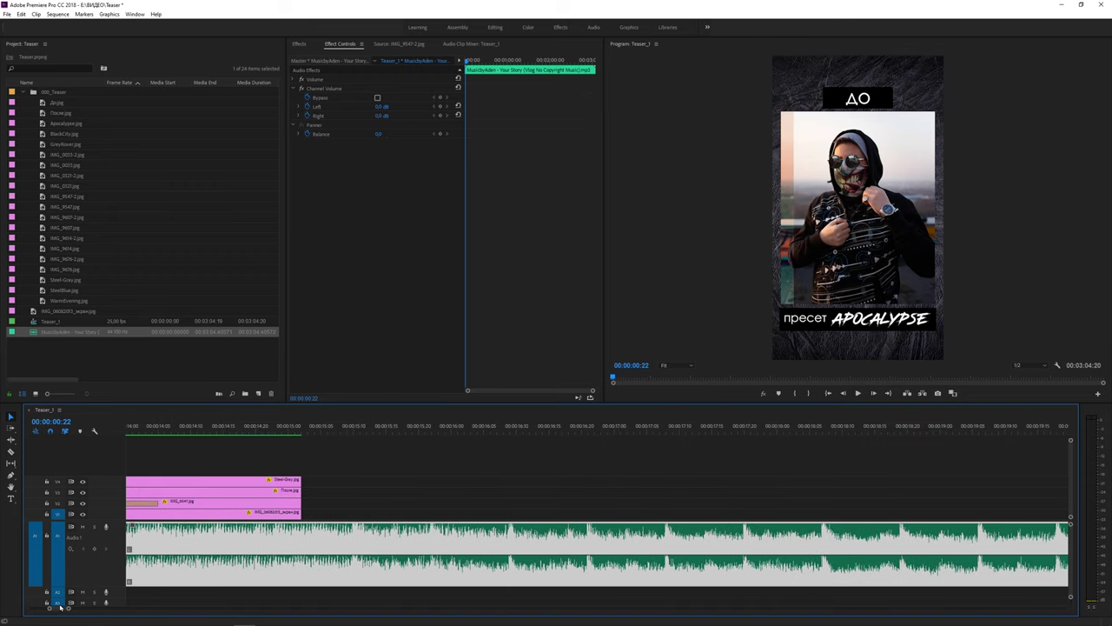
Step: Cut the music where the video ends at 00:00:15:02 and delete the leftover tail
key(c)
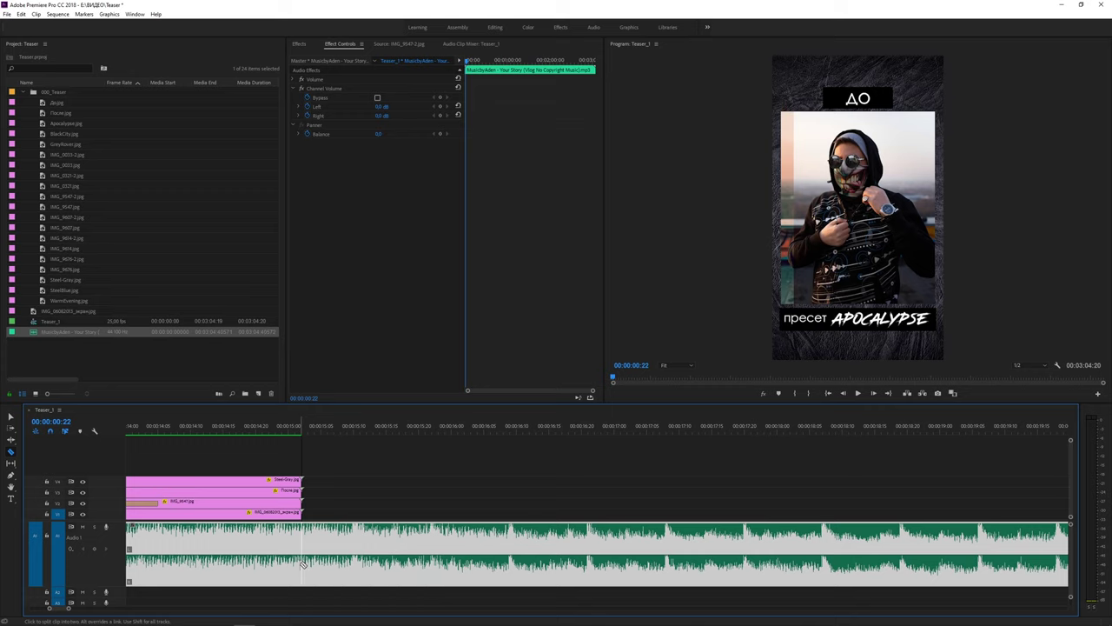
click(302, 563)
key(v)
click(358, 565)
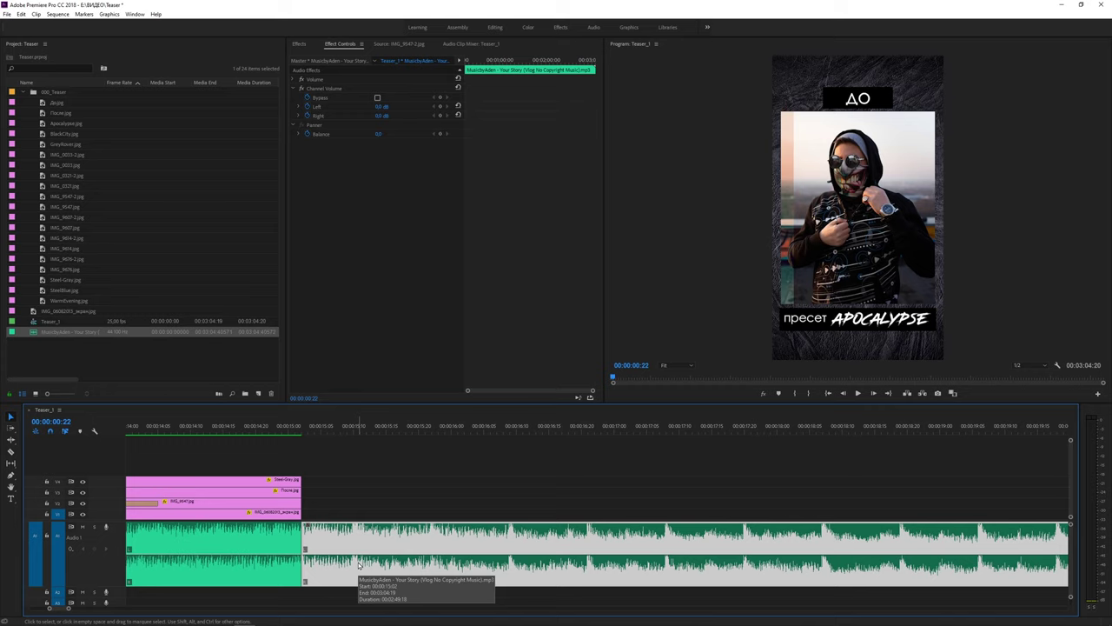
key(Delete)
scroll(358, 565, left, 4)
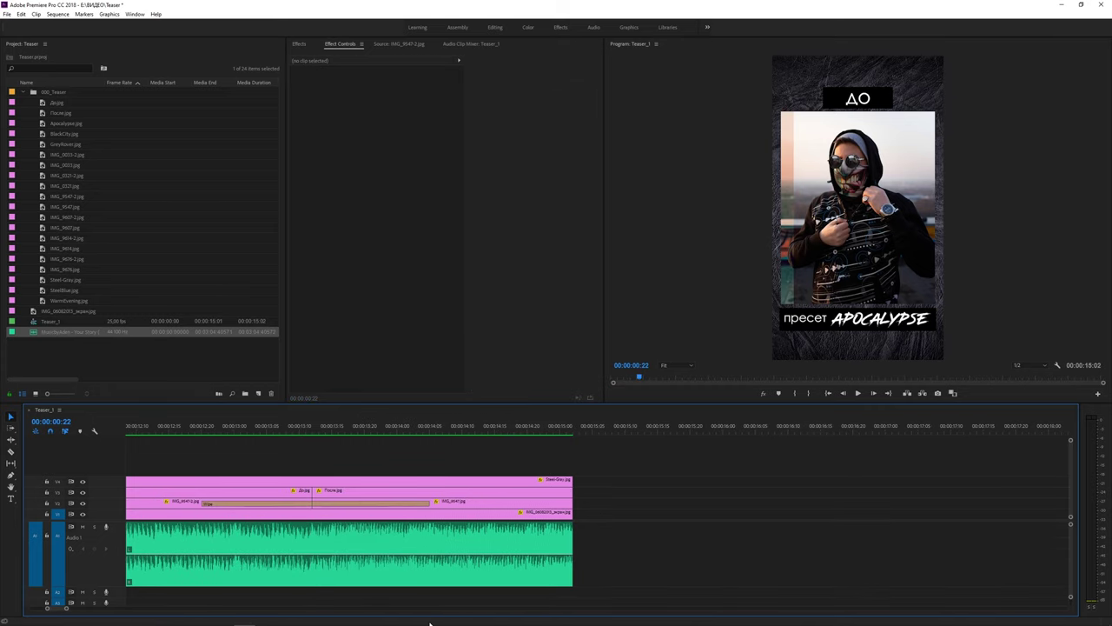
Step: Add volume keyframes so the music fades to silence at its end
key(p)
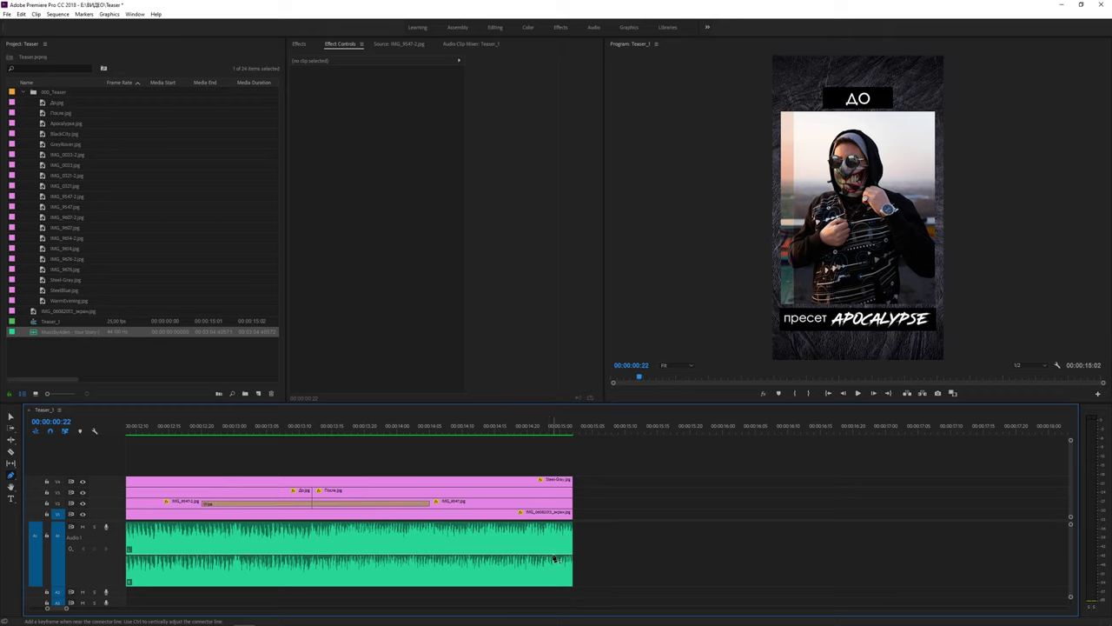
click(555, 558)
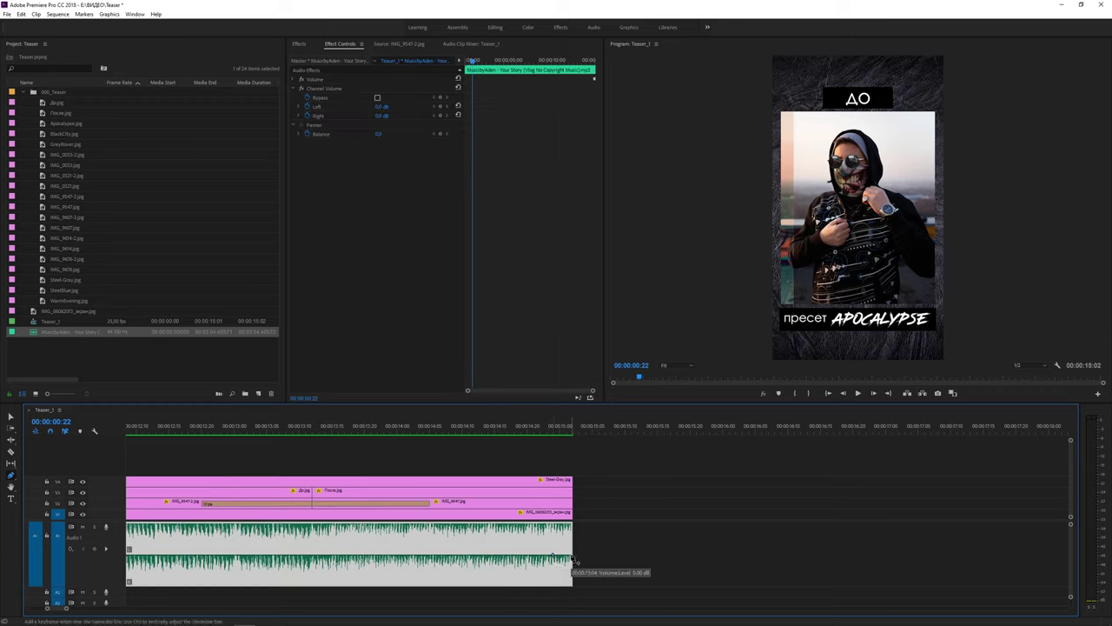
drag(573, 561, 572, 594)
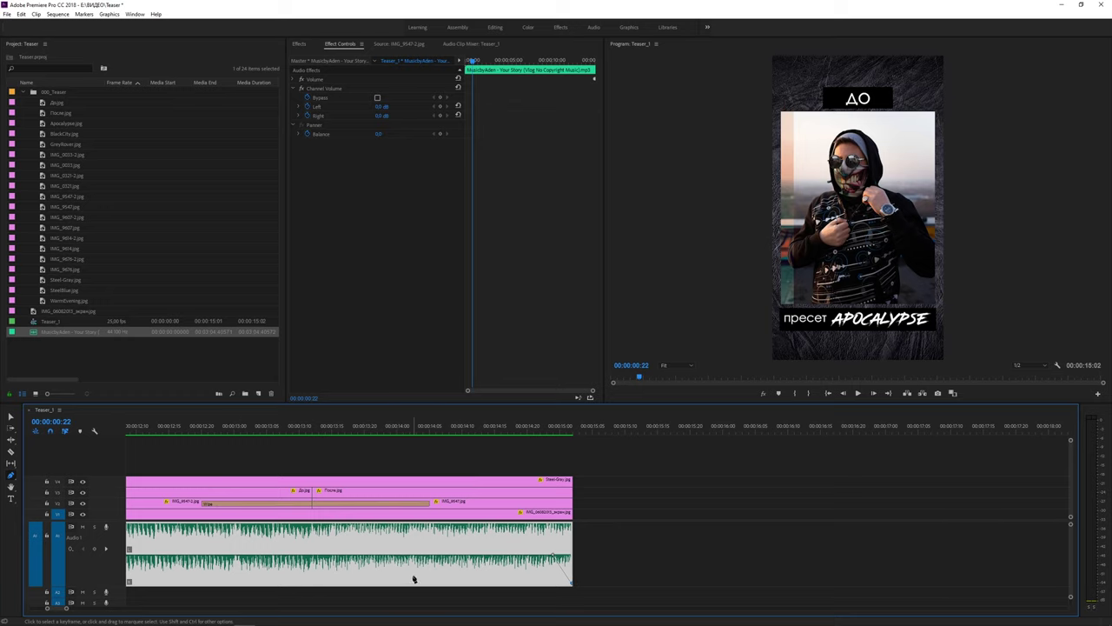
key(v)
Step: Lower the music volume to -1.32 dB and drop the Audio 1 level in the Audio Clip Mixer
drag(378, 559, 387, 565)
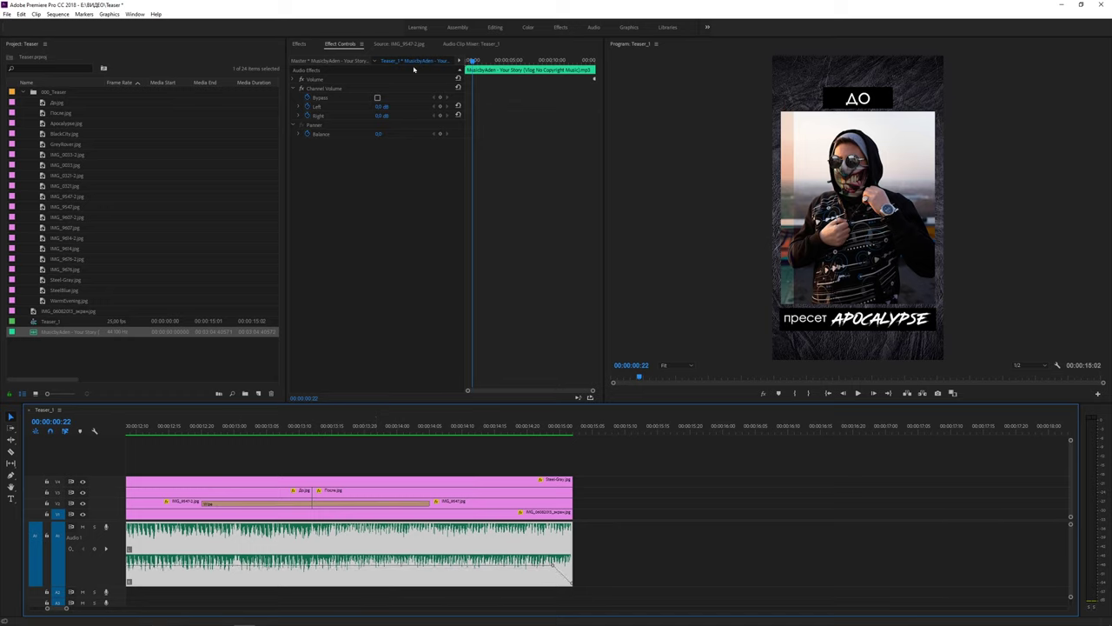
click(463, 43)
drag(301, 218, 300, 288)
key(backslash)
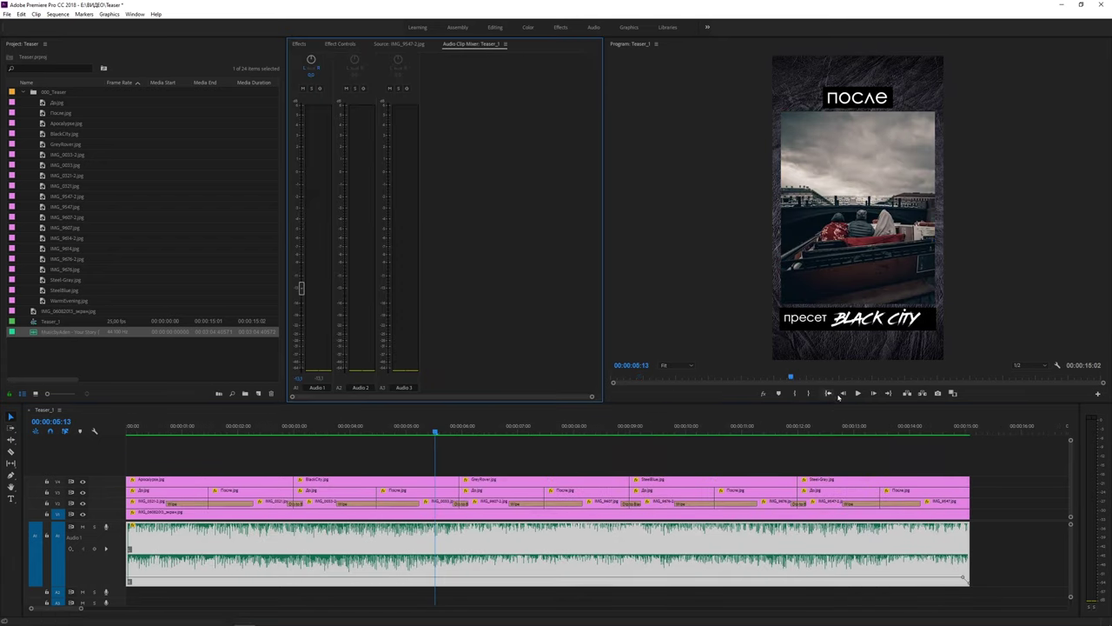
click(828, 393)
click(859, 393)
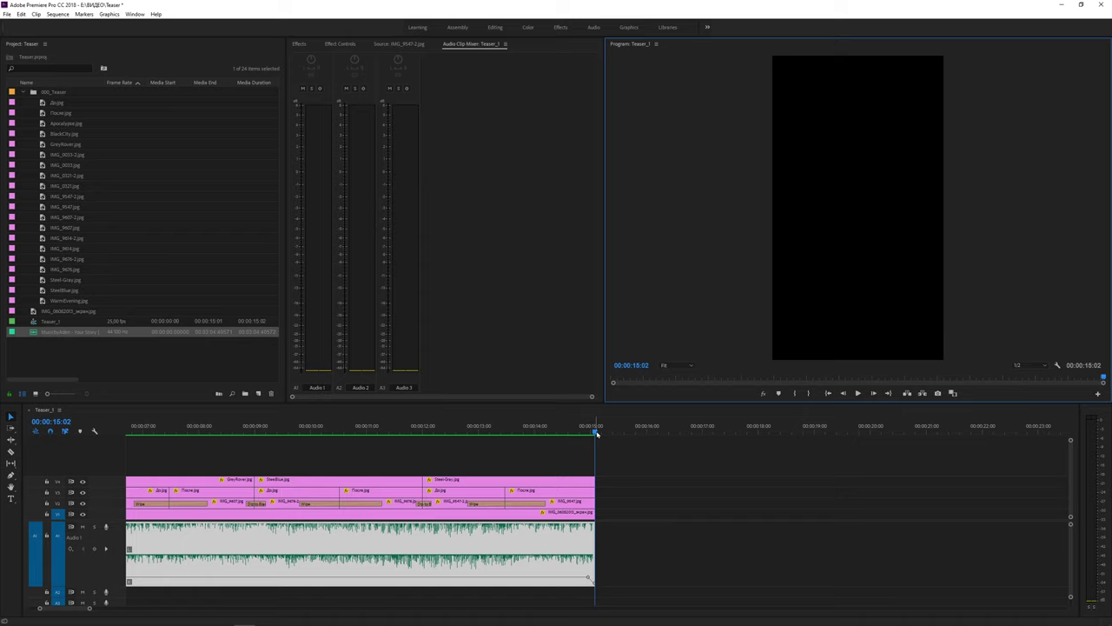
key(Home)
key(backslash)
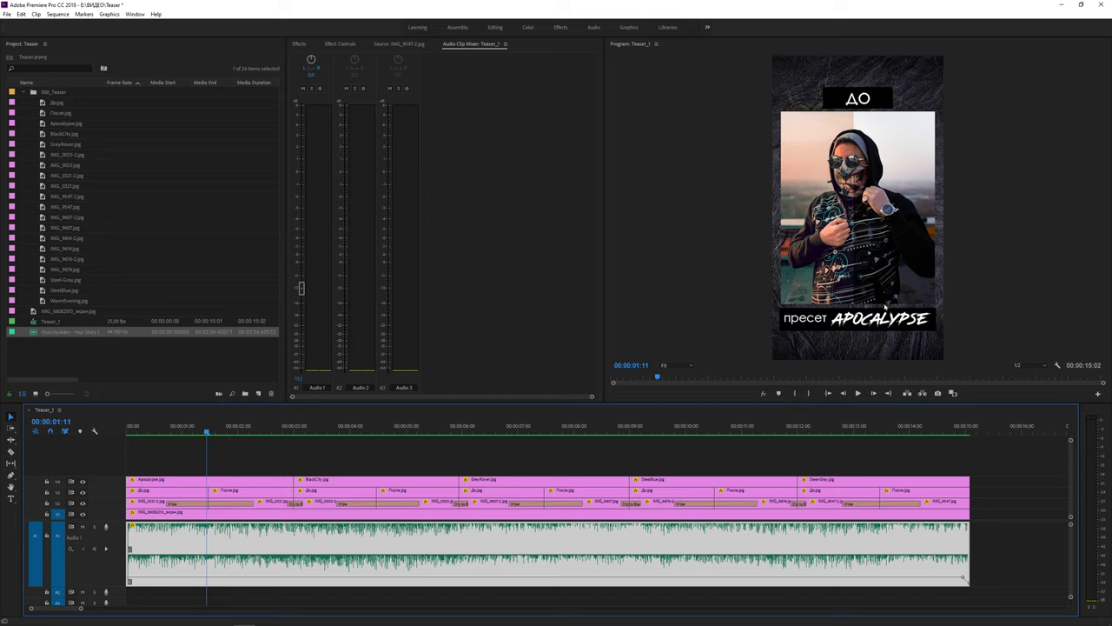
Step: Trim the first После label on V2 to start around 00:00:01:10 and play back to check
drag(206, 432, 199, 434)
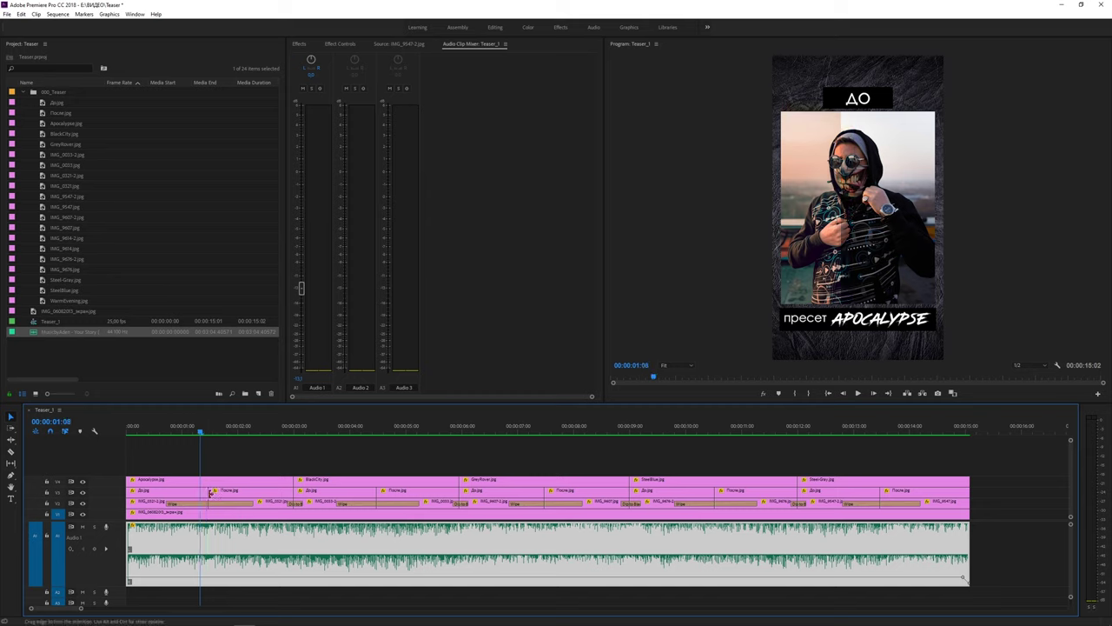
drag(213, 493, 224, 493)
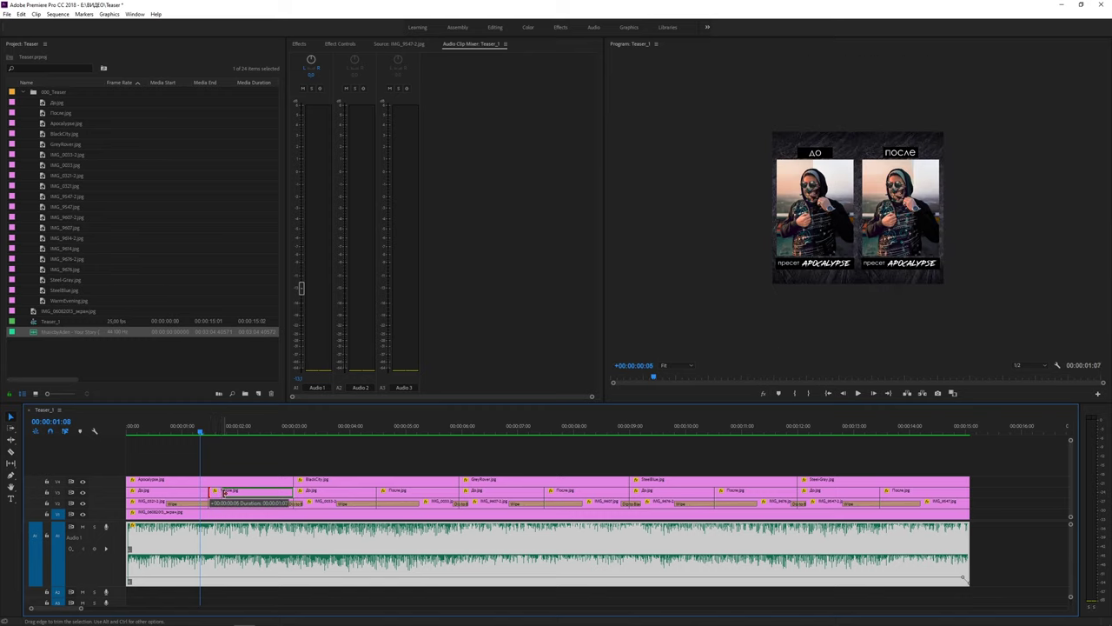
drag(226, 492, 217, 491)
click(196, 429)
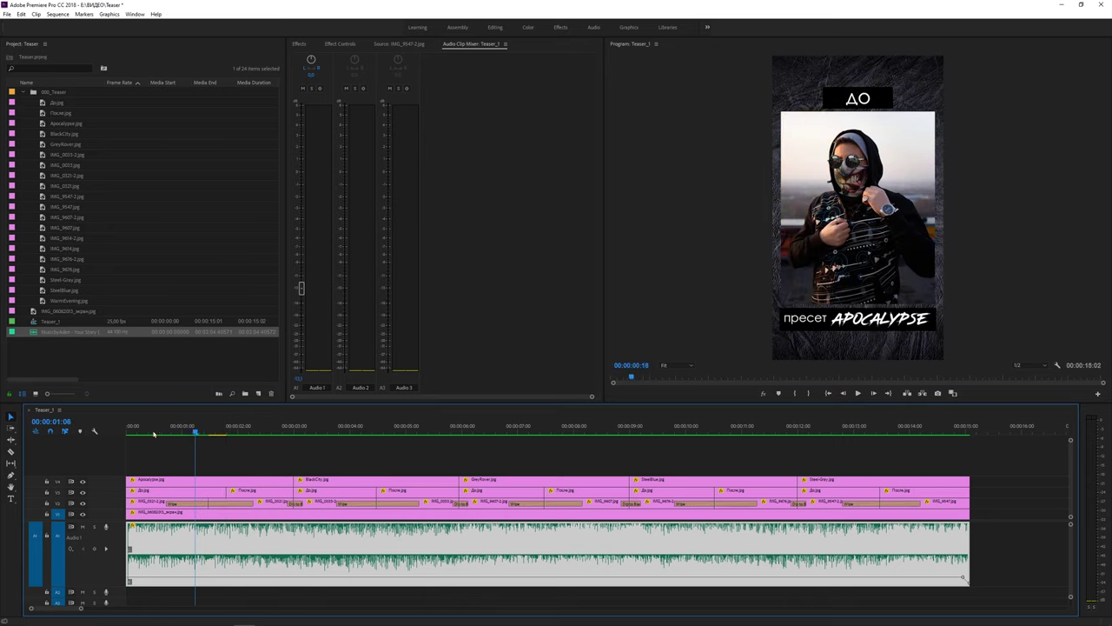
key(space)
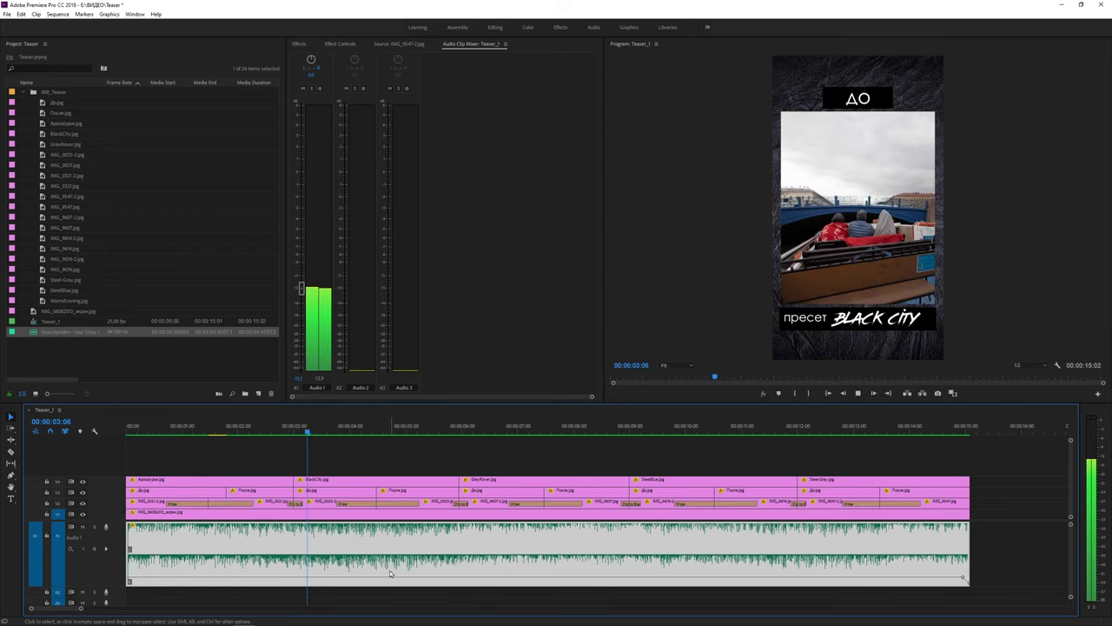
key(space)
drag(379, 492, 383, 492)
click(884, 491)
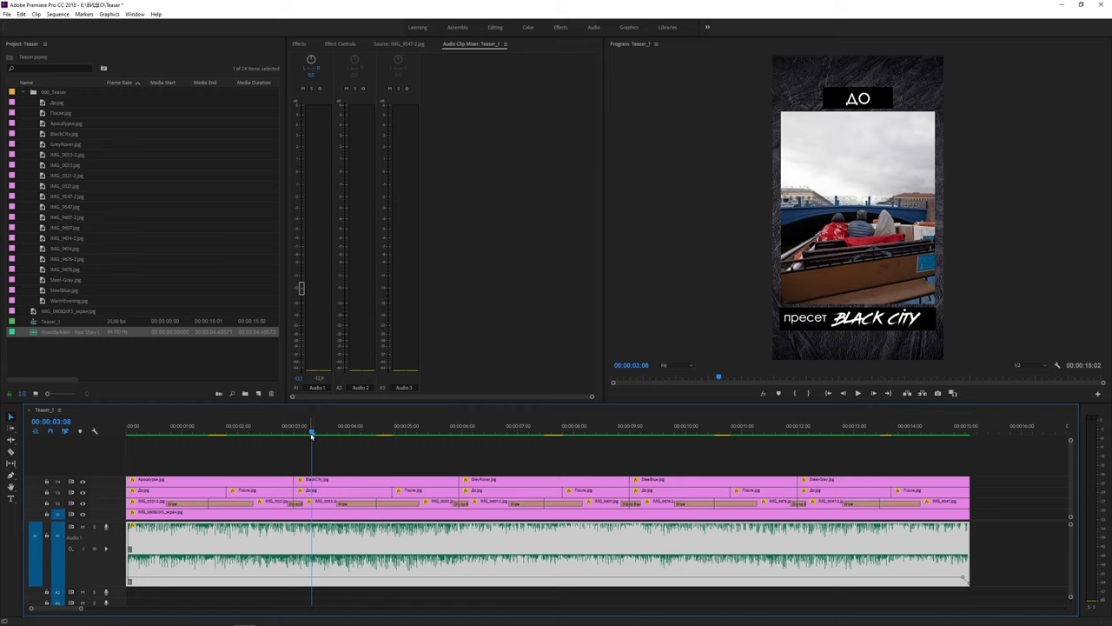
Step: Render the sequence and export Teaser_1.mp4 as H.264 Match Source – High bitrate
click(57, 14)
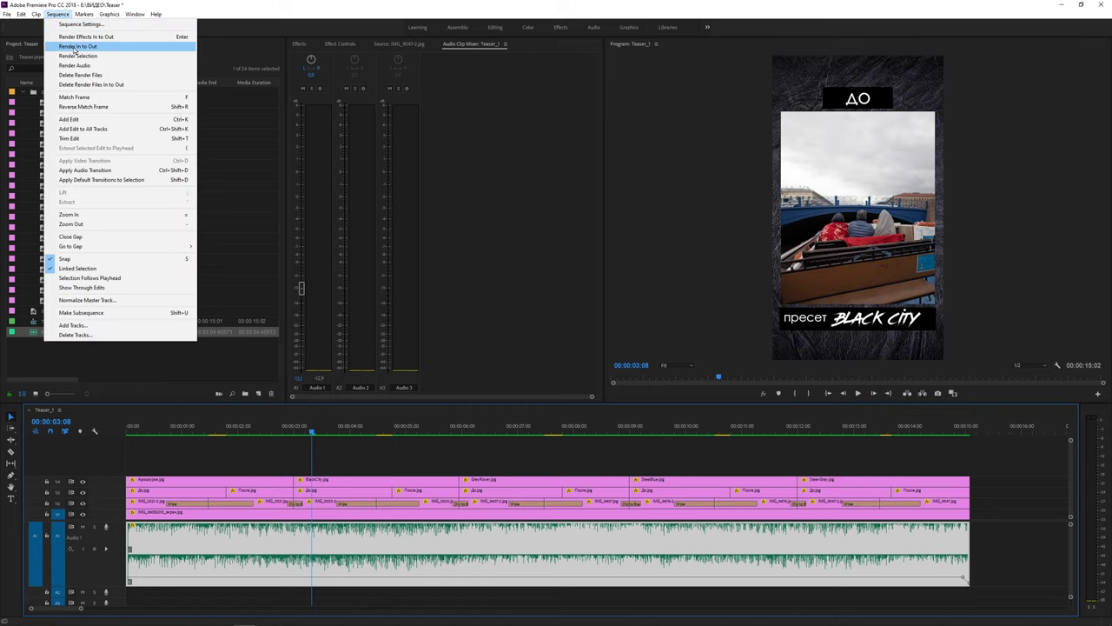
click(74, 47)
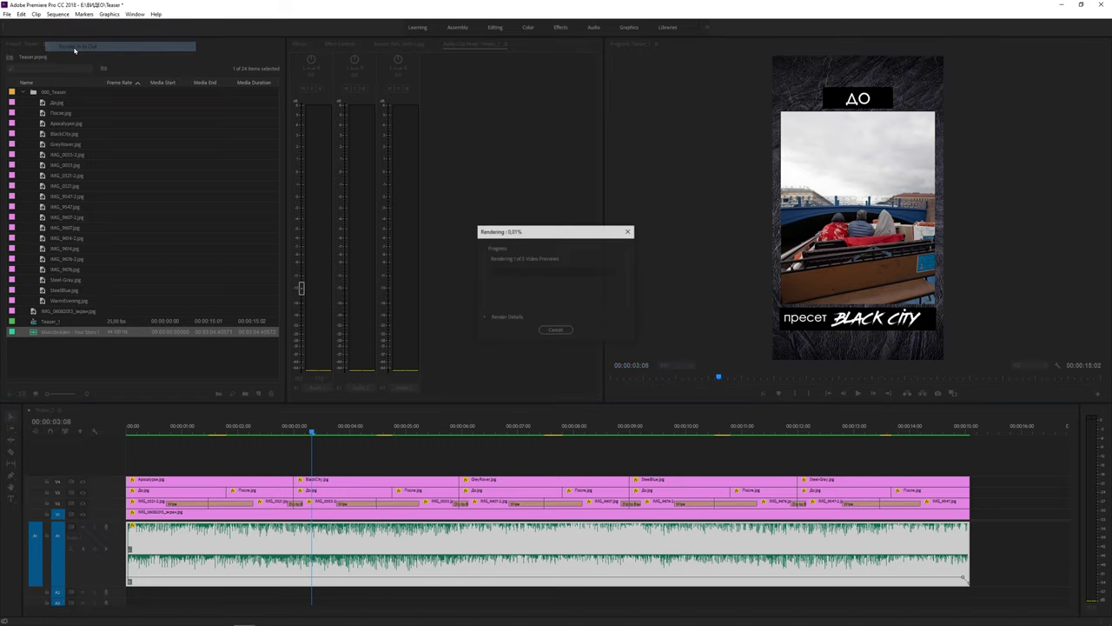
click(7, 15)
mouse_move(51, 278)
click(174, 275)
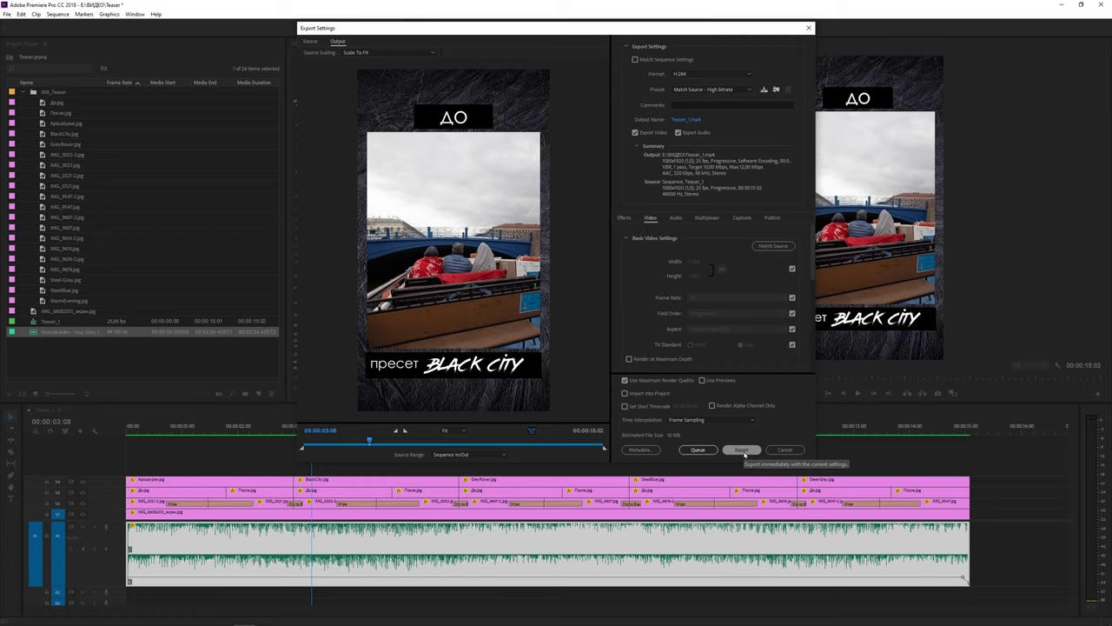
click(743, 450)
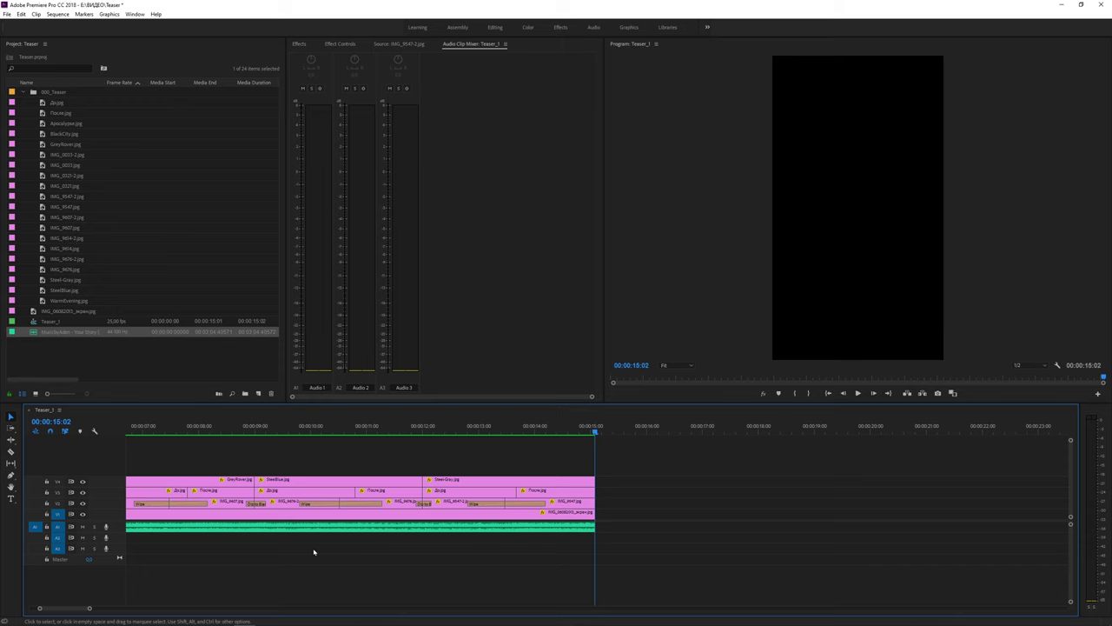